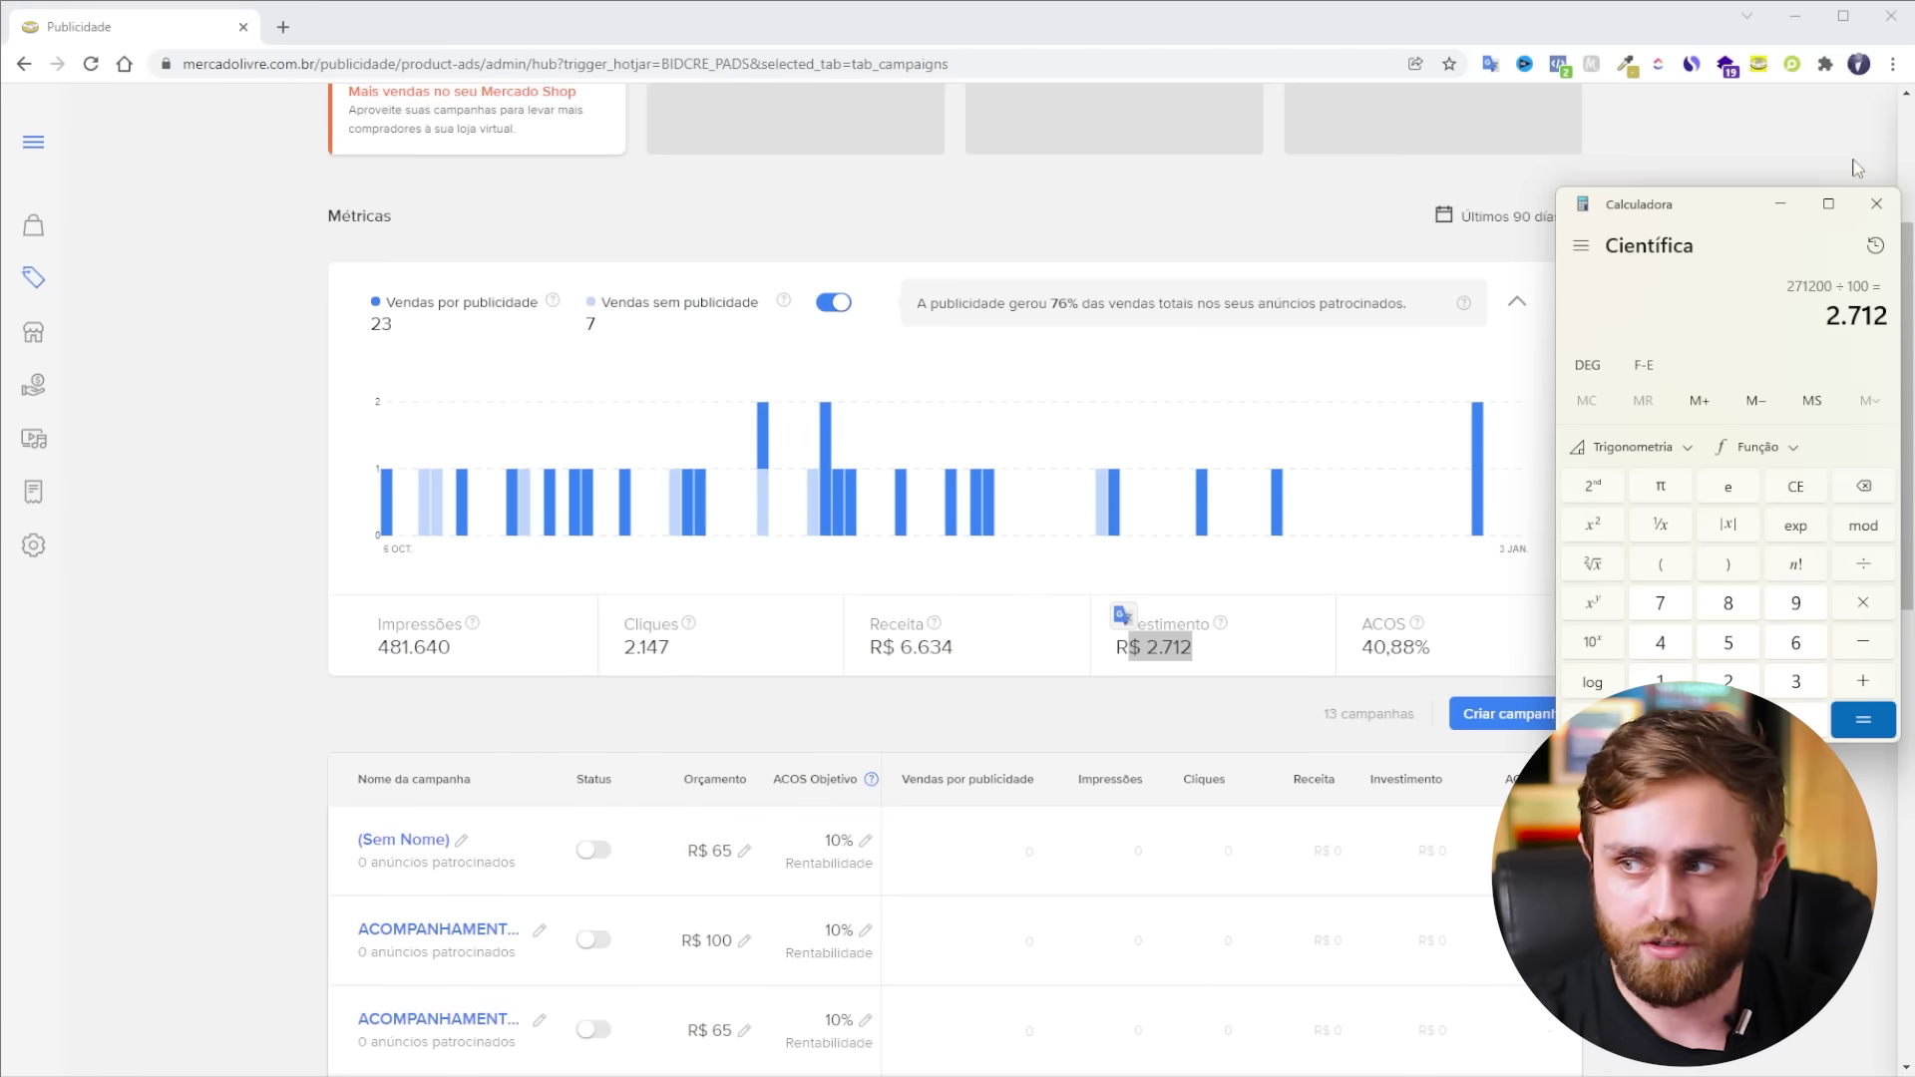
- Close the calculator and examine the campaign list's status, budget, target ACOS and results per campaign
left_click(1888, 203)
scroll(1256, 658, "down", 7)
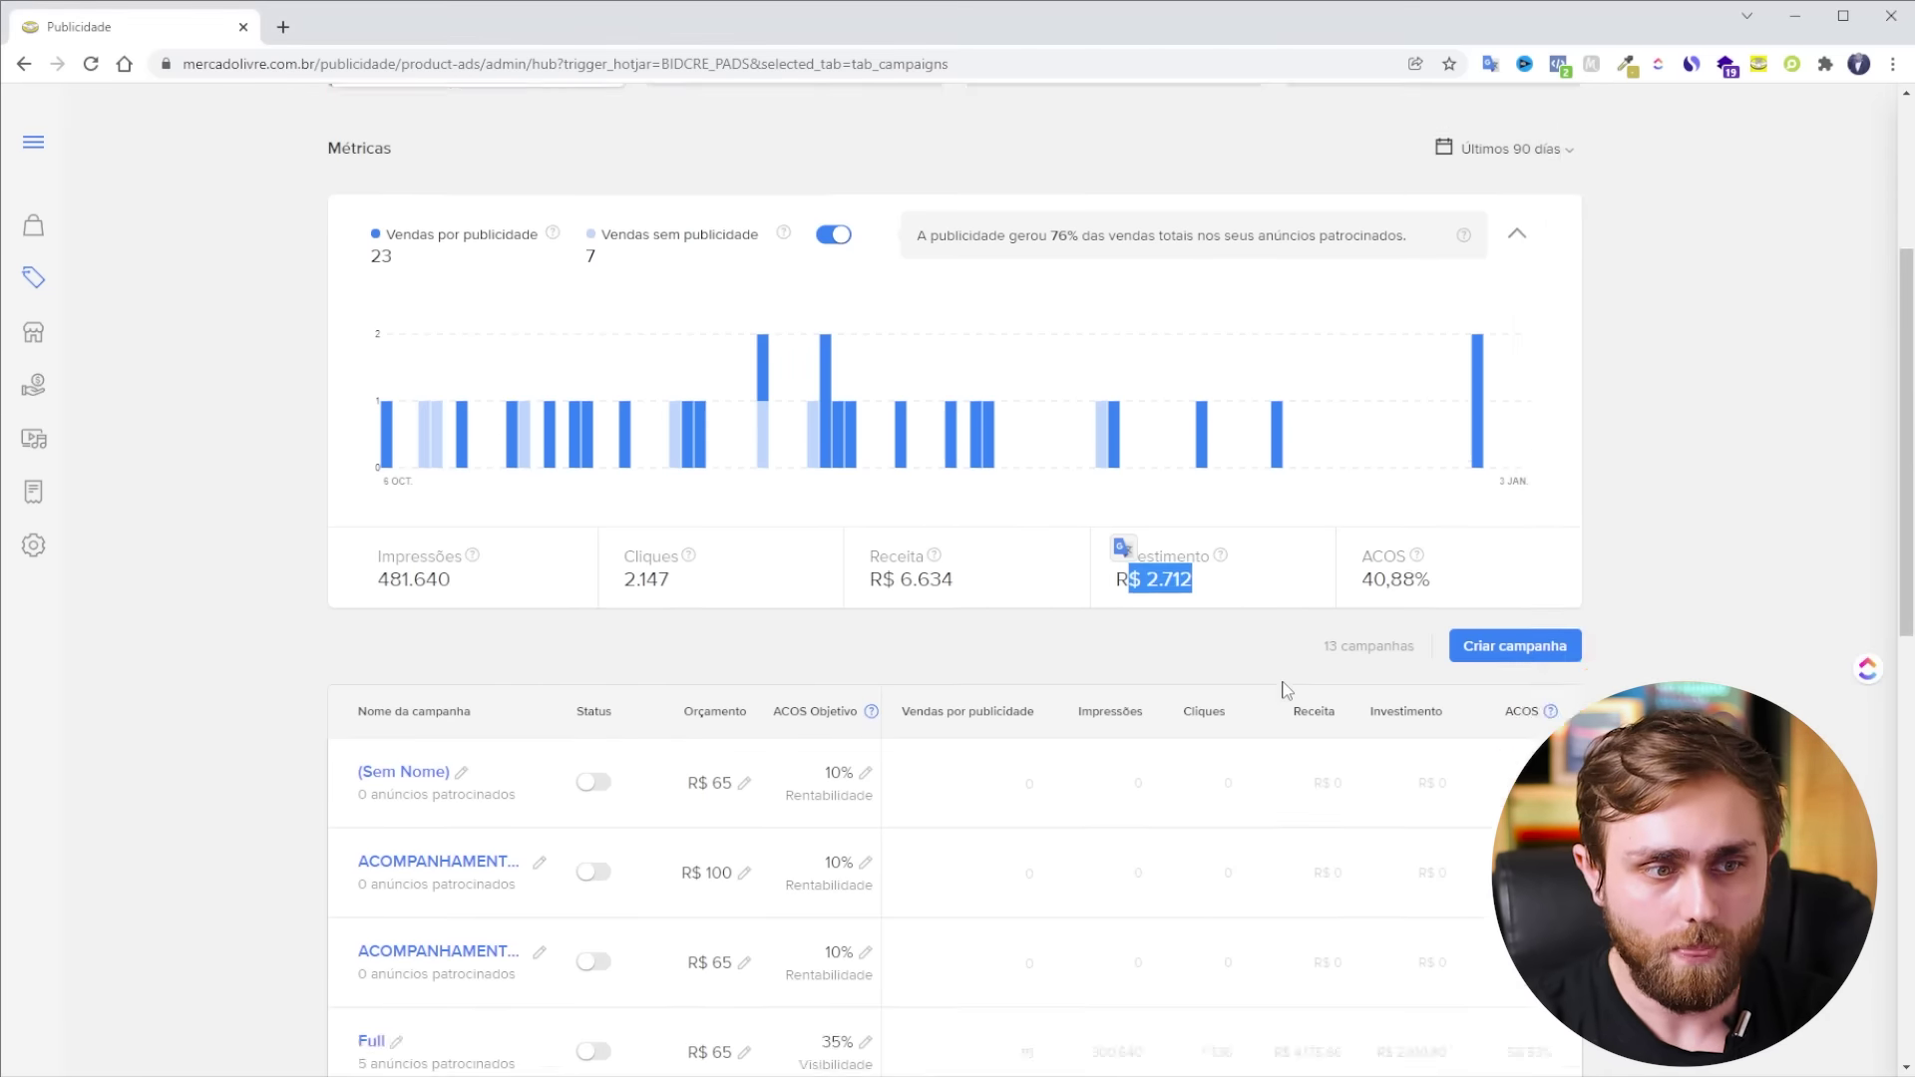
scroll(1231, 625, "up", 1)
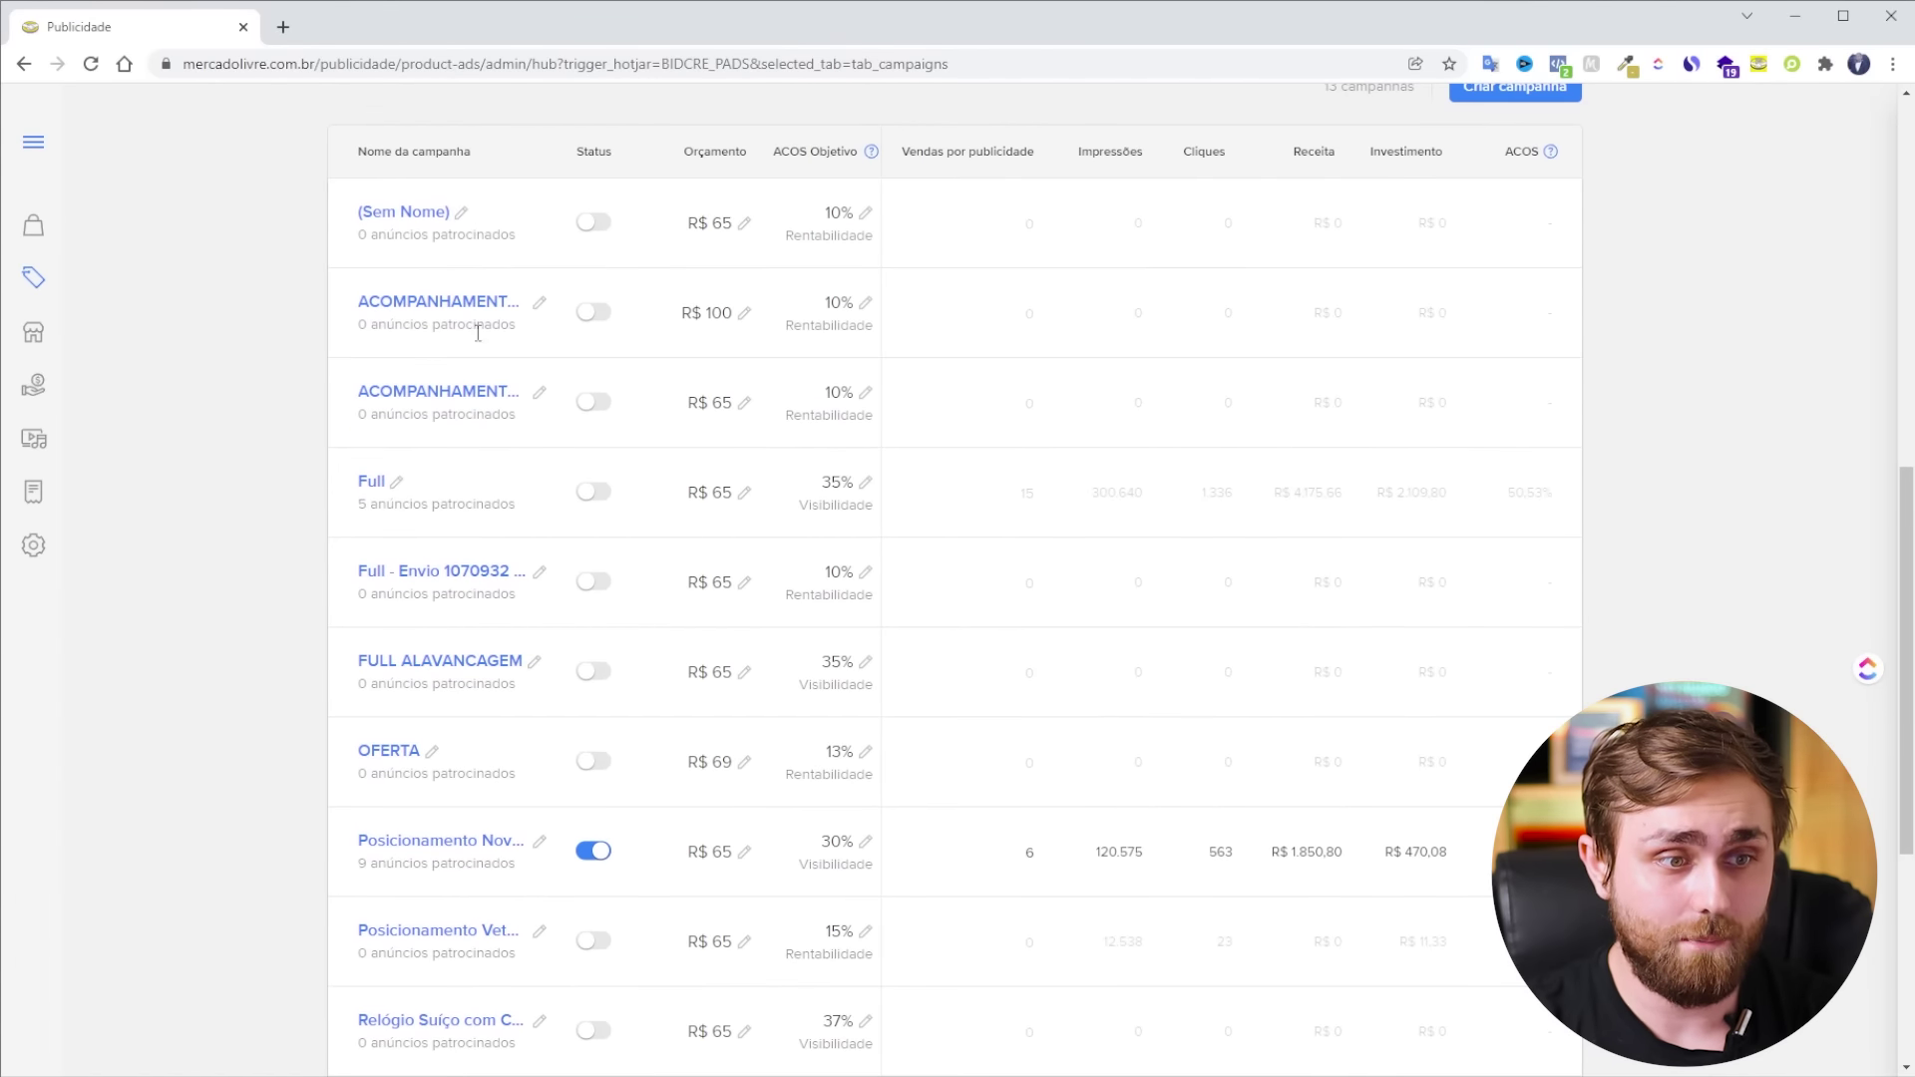
scroll(557, 806, "down", 4)
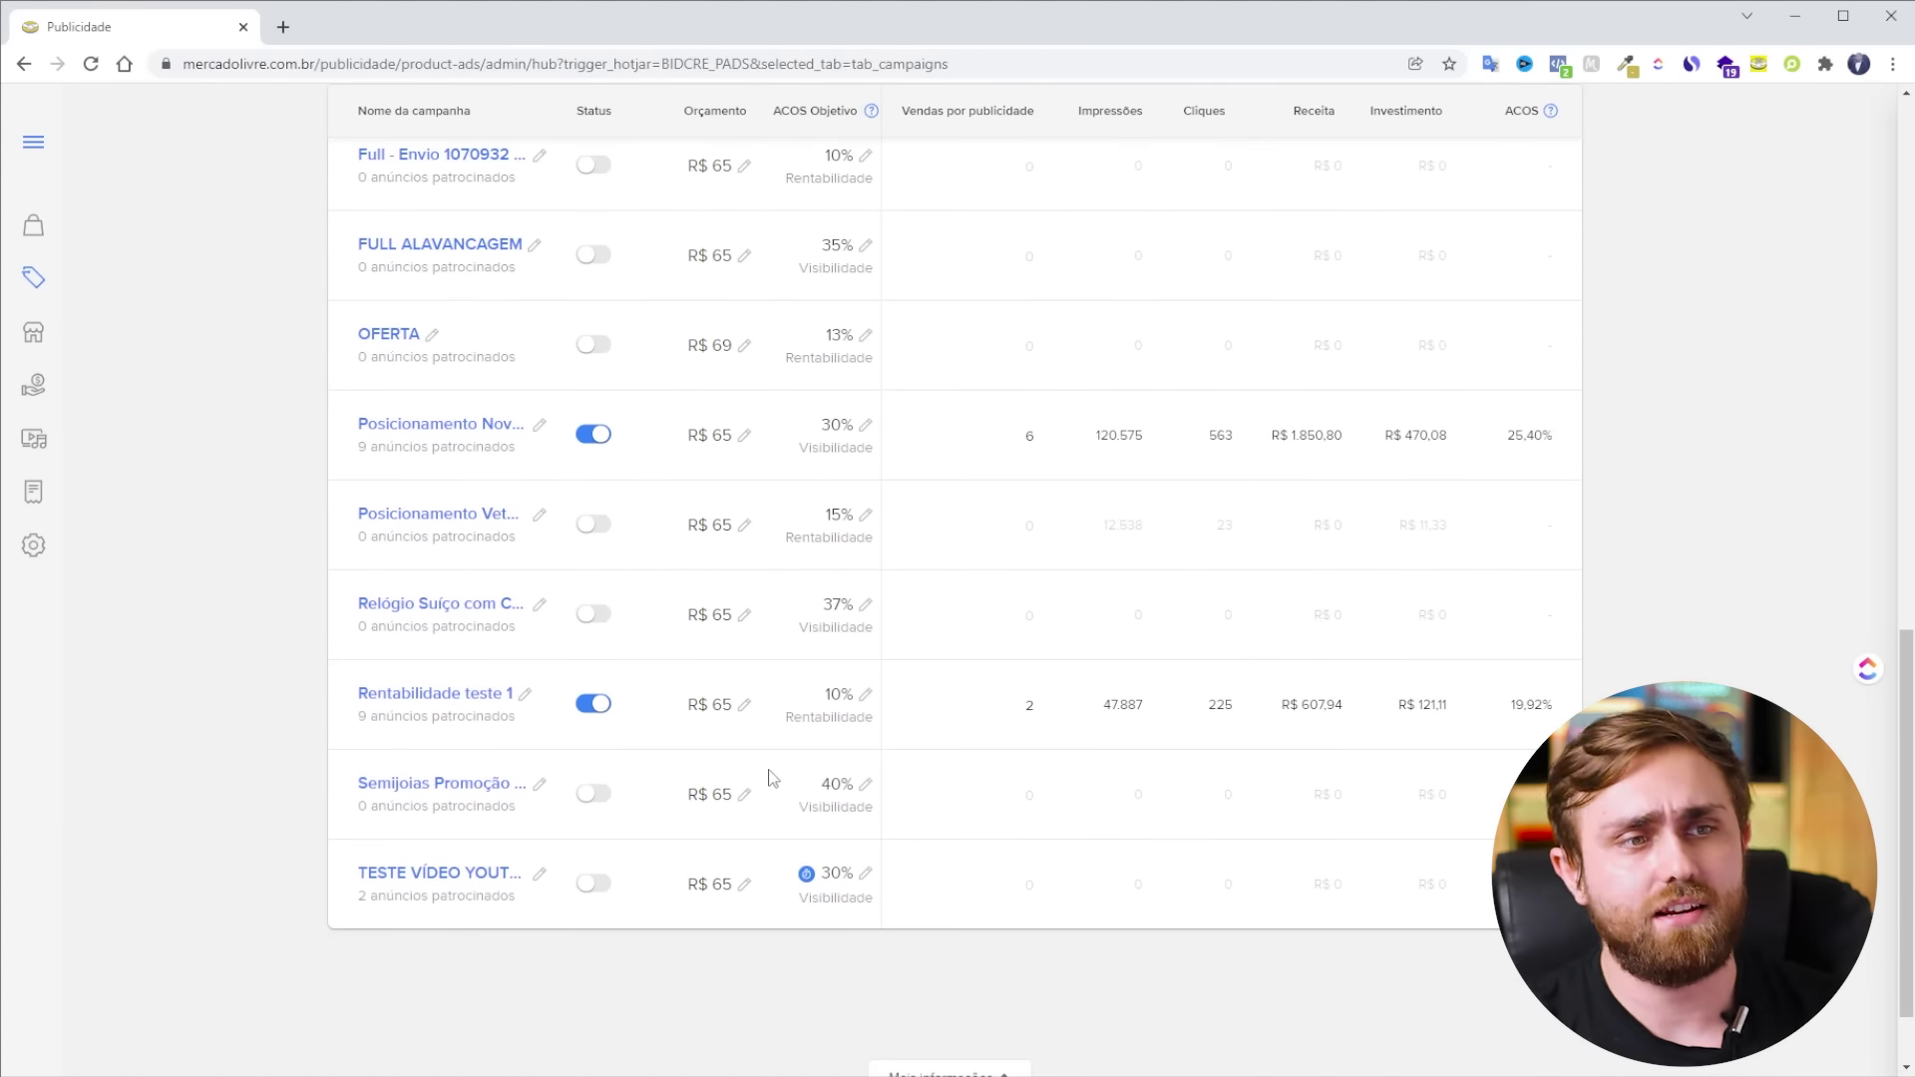
scroll(738, 738, "up", 3)
scroll(718, 718, "down", 3)
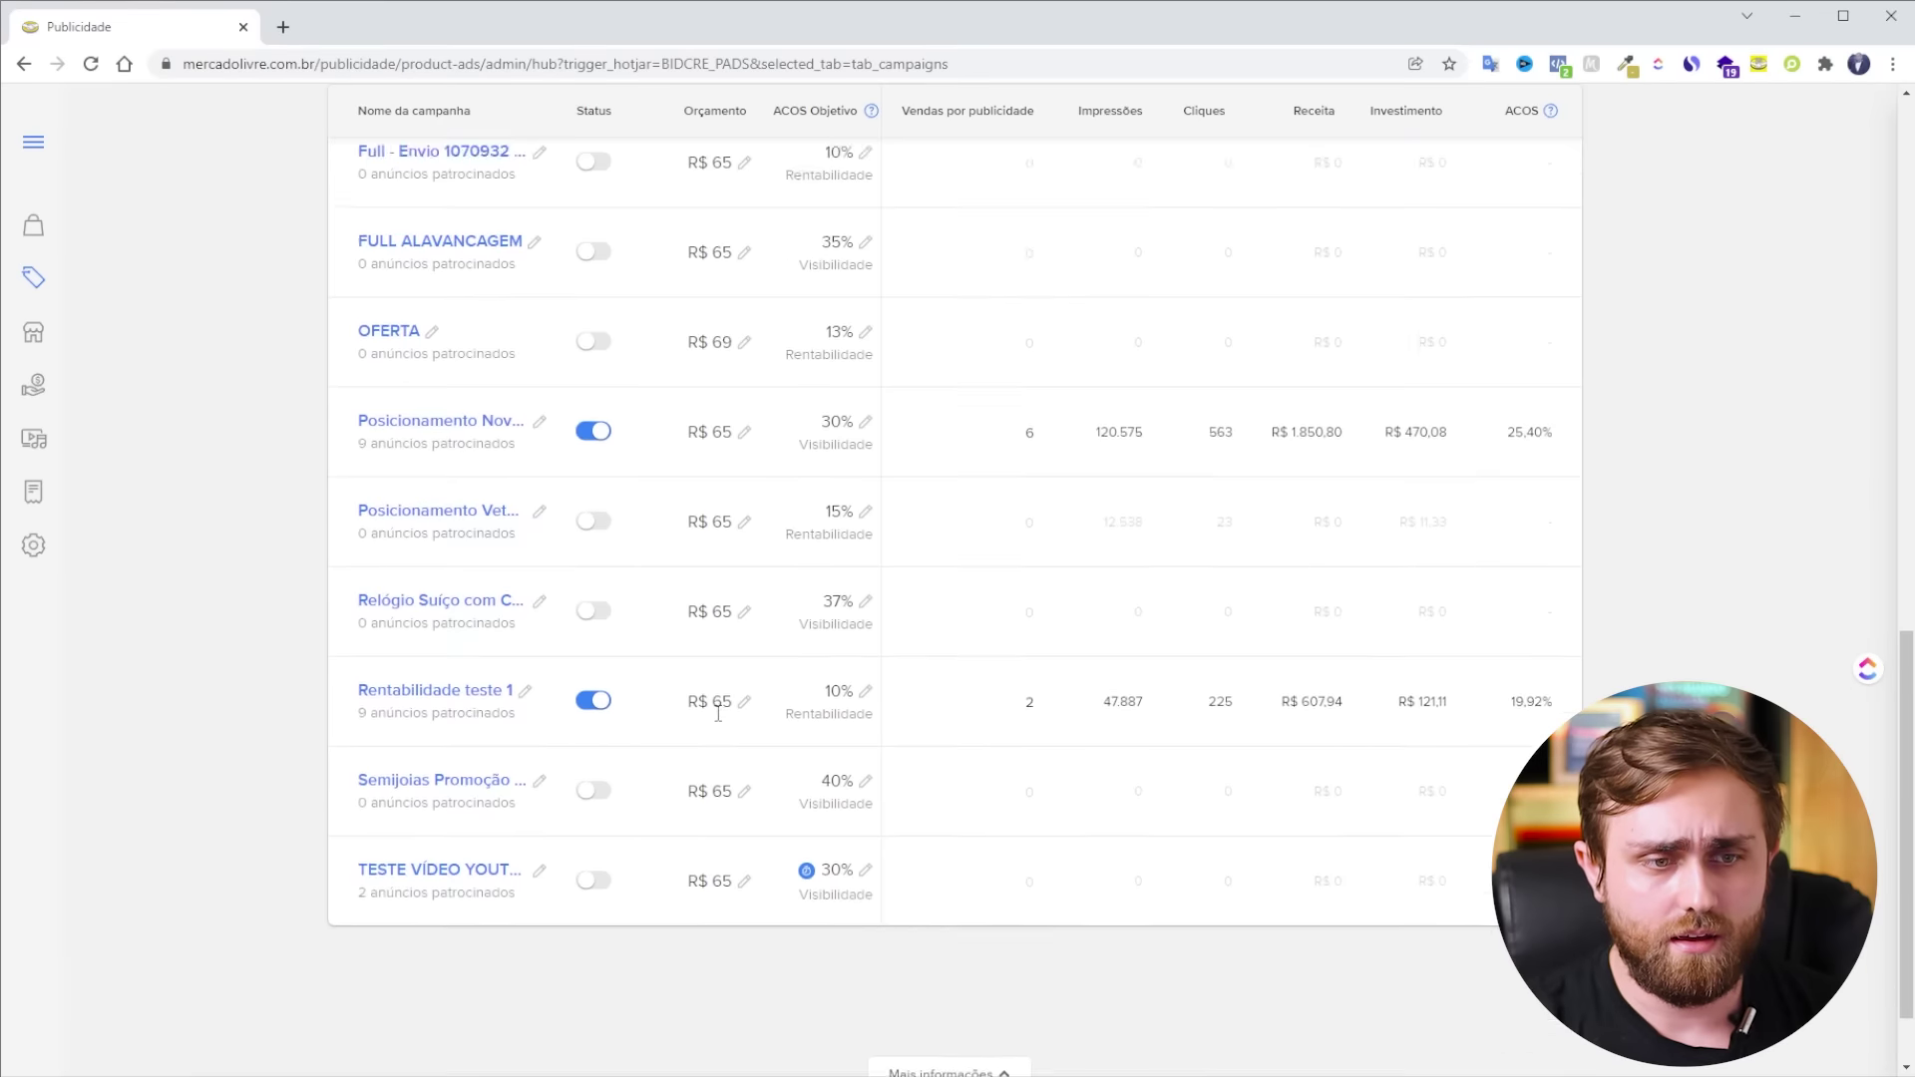
scroll(716, 710, "up", 3)
scroll(923, 632, "up", 2)
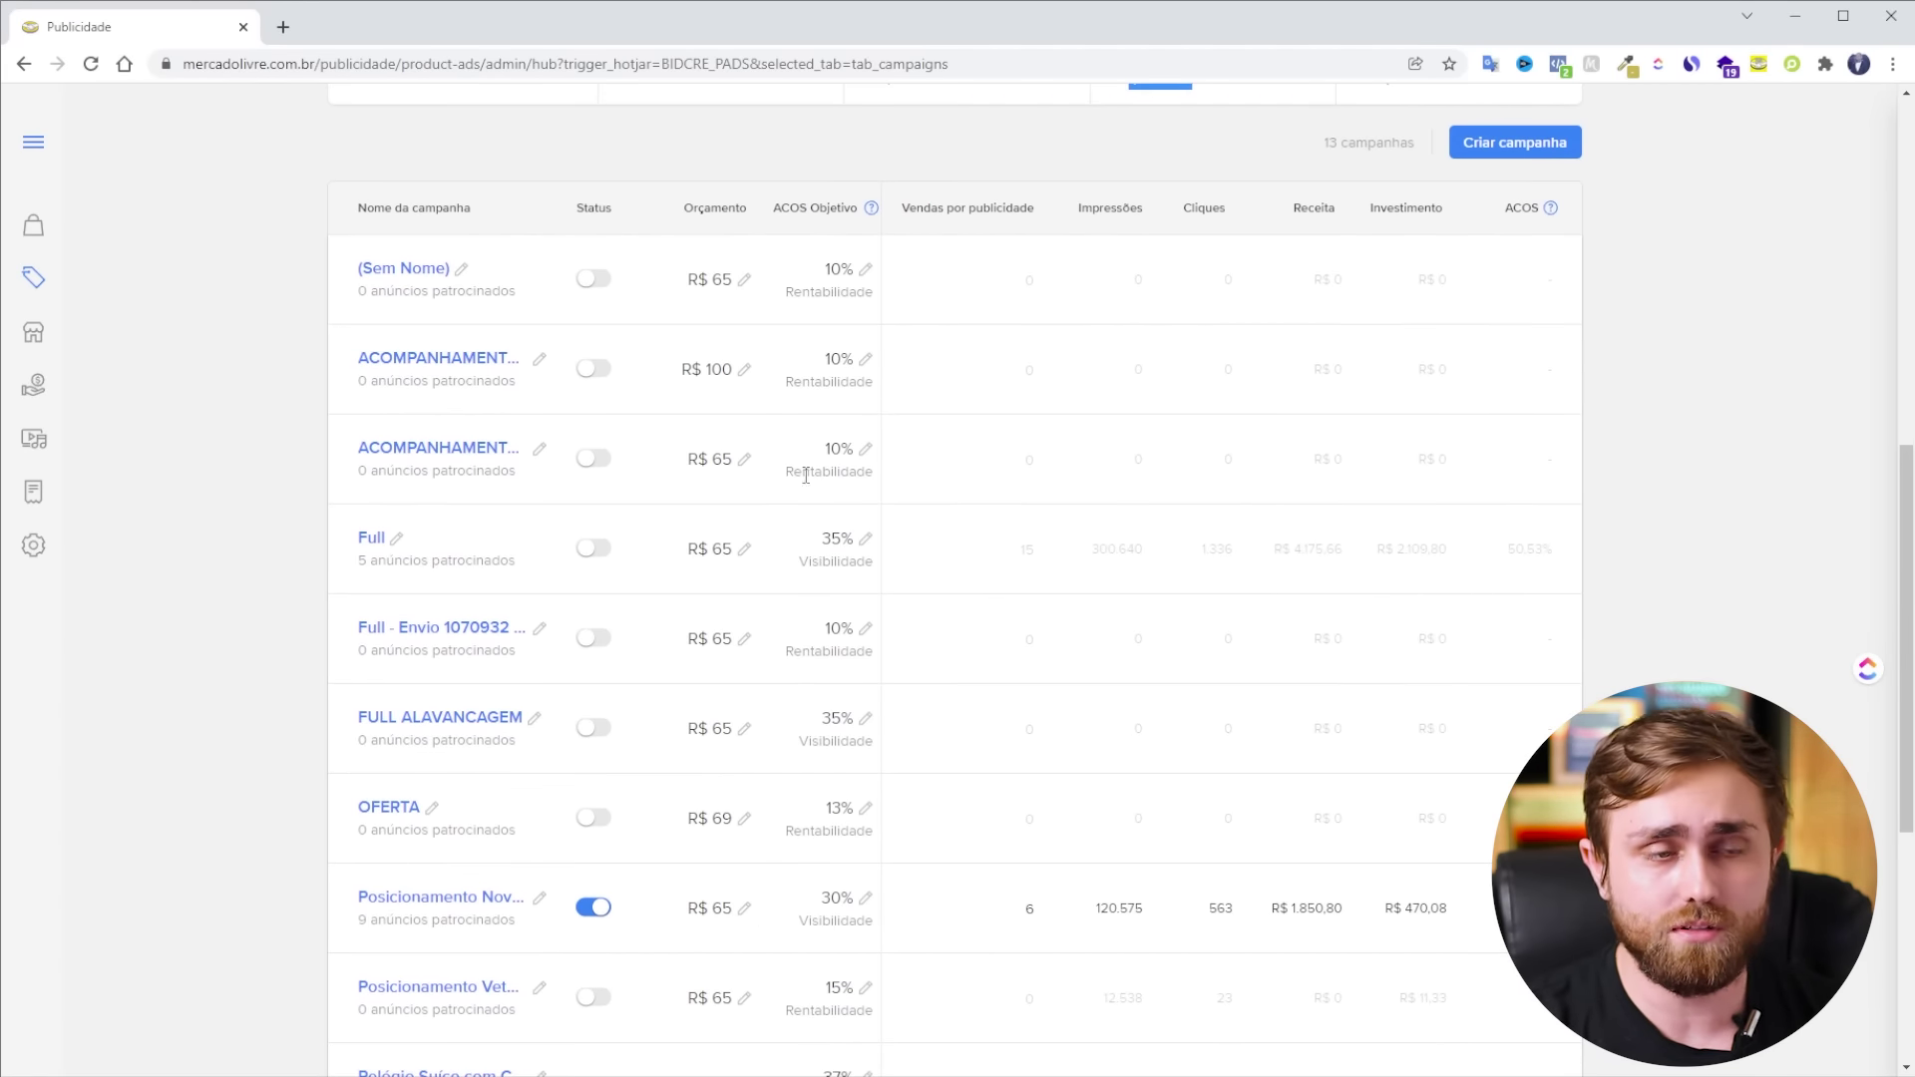
scroll(718, 579, "down", 2)
scroll(599, 489, "up", 2)
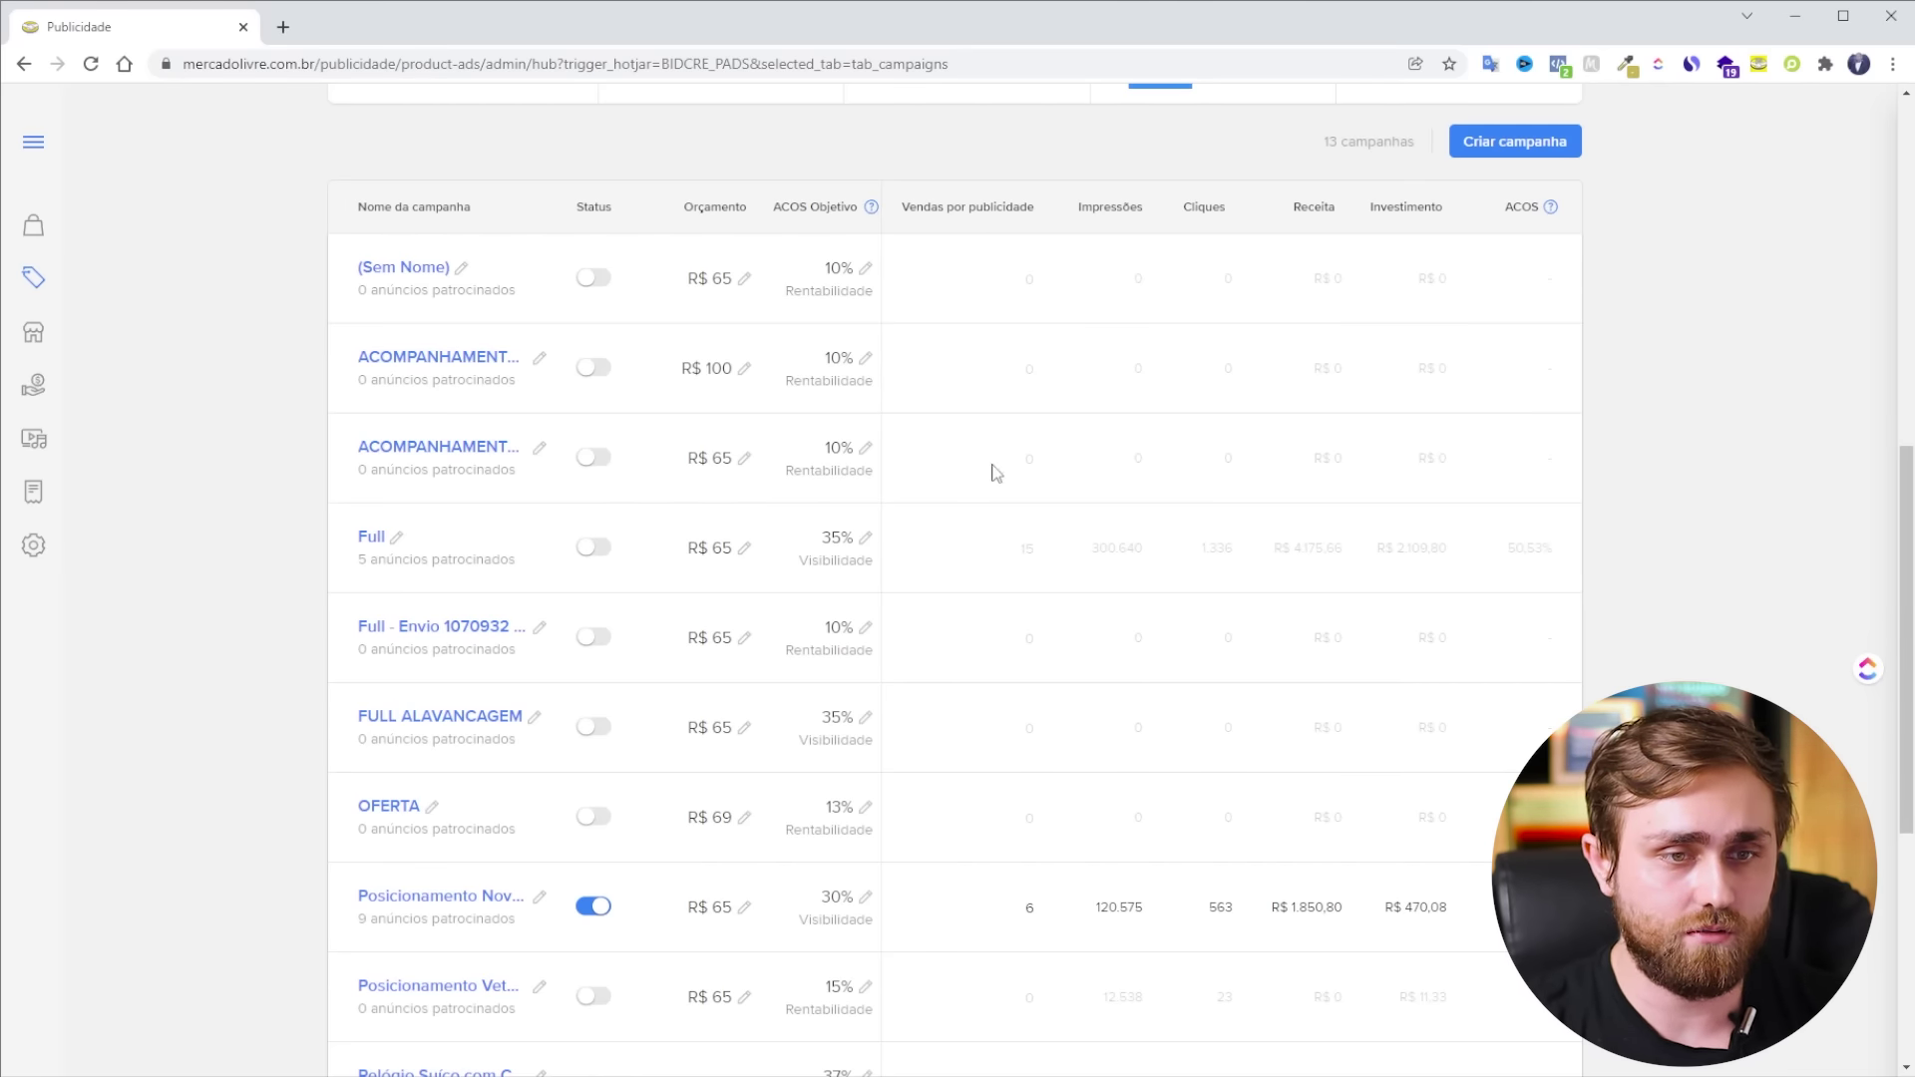
scroll(991, 385, "down", 1)
scroll(1097, 429, "up", 1)
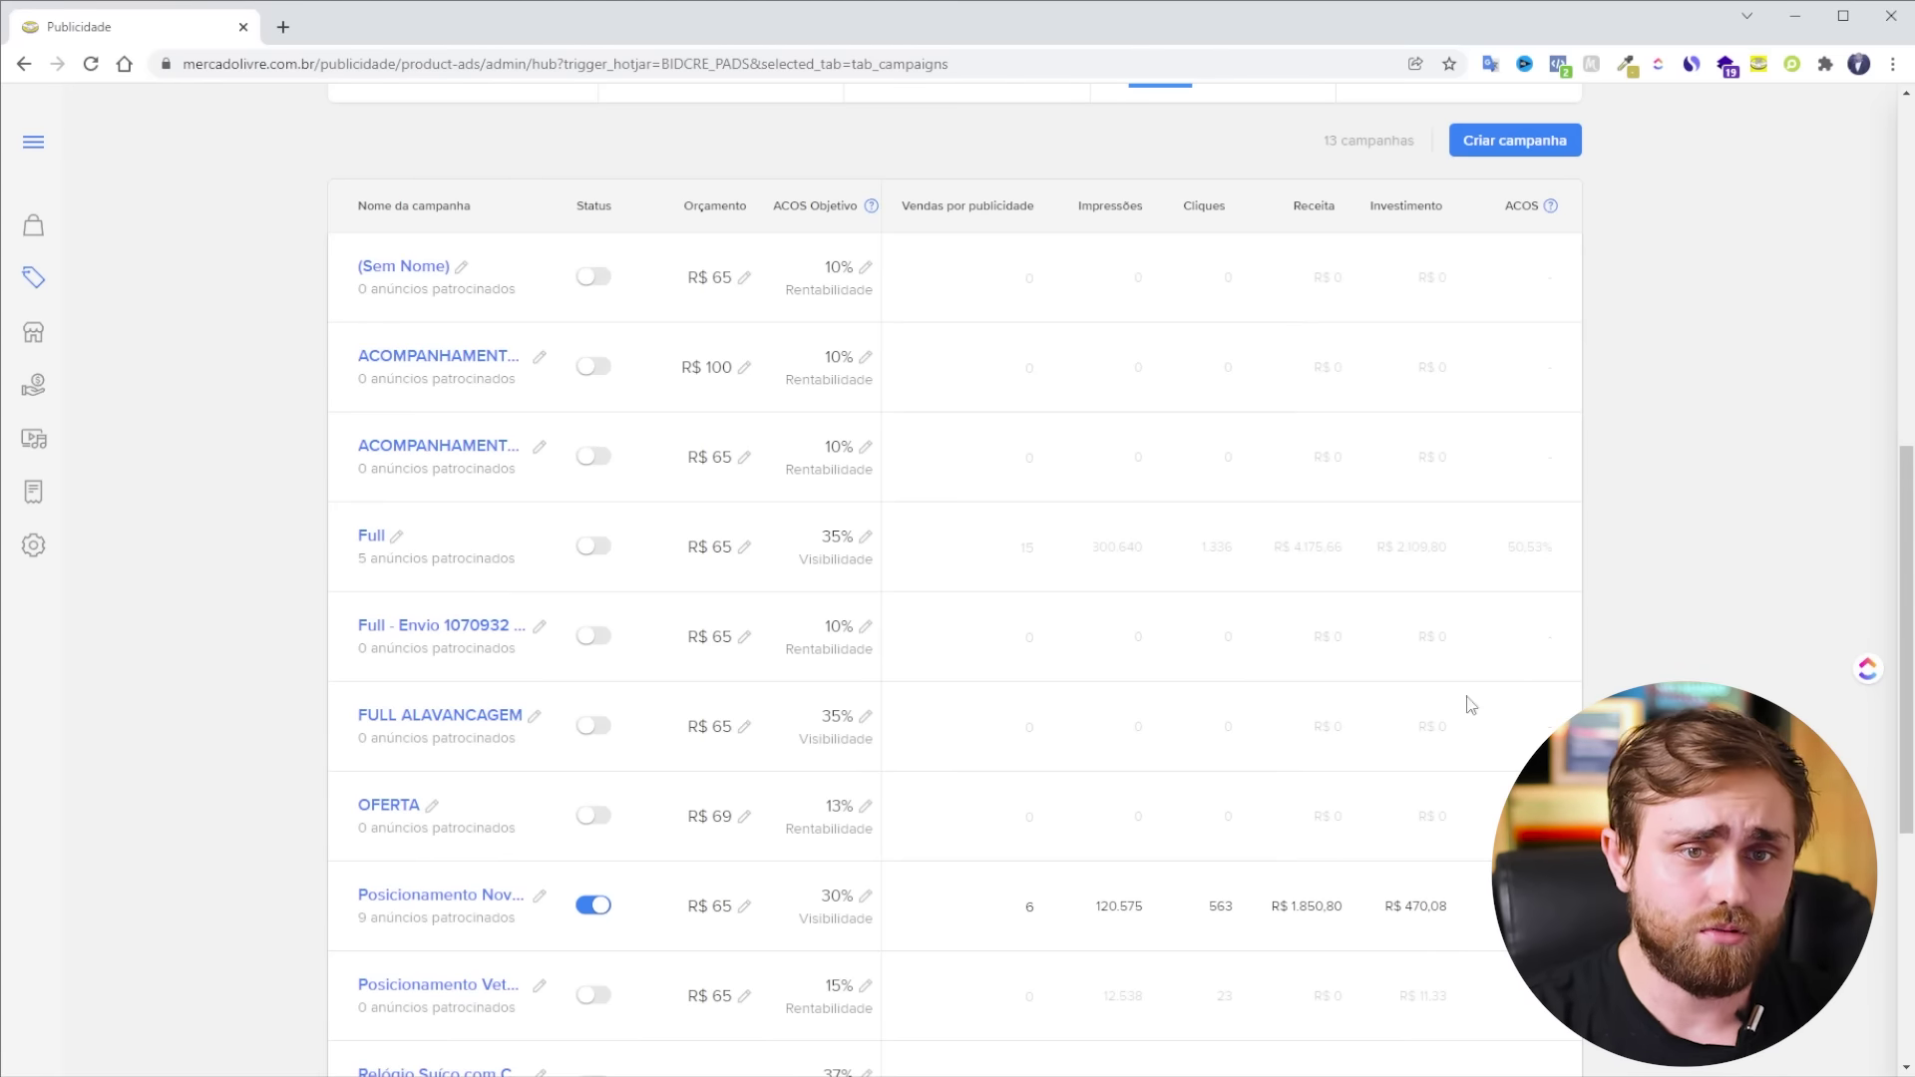
- Review the 90-day metrics, highlighting sales by advertising, sales without advertising and the statement on advertising's share of total sales
scroll(1468, 736, "up", 2)
scroll(1464, 736, "up", 2)
scroll(1027, 509, "down", 2)
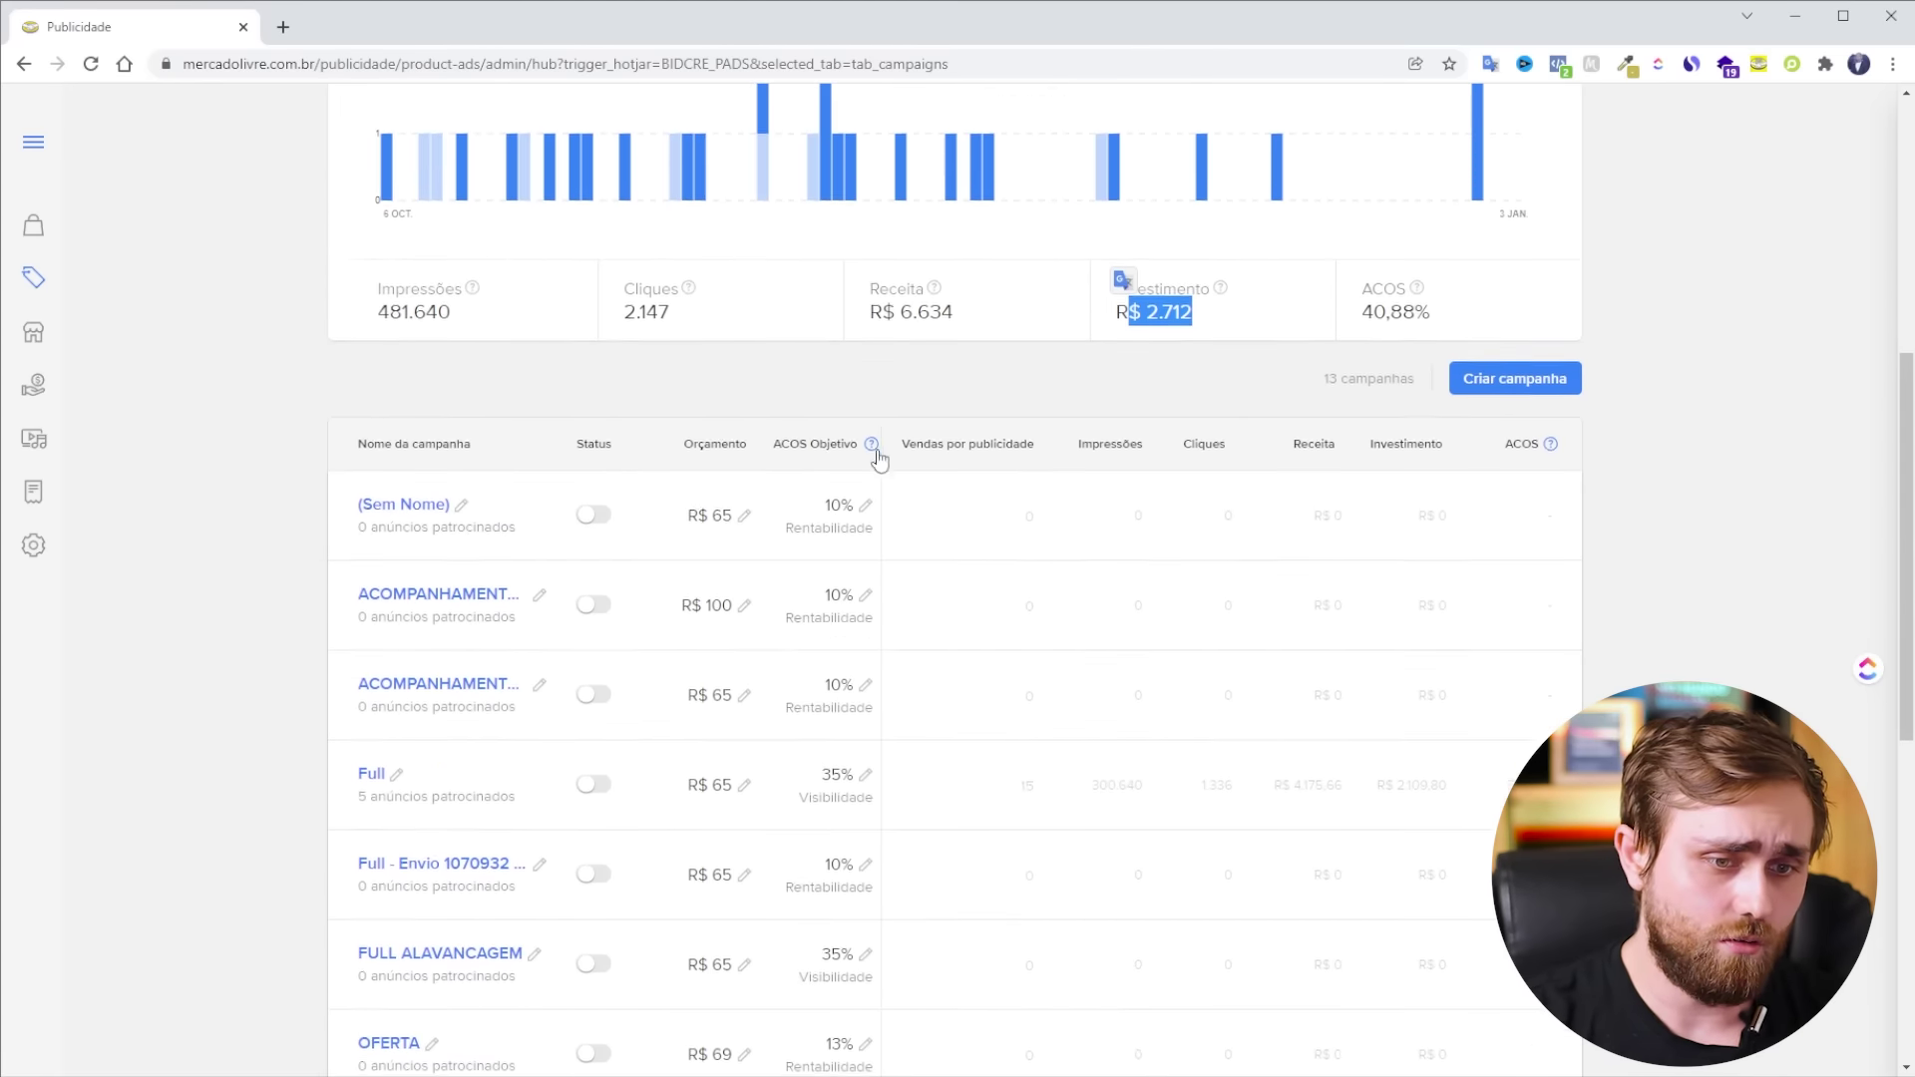
scroll(1025, 506, "down", 3)
scroll(1034, 910, "up", 8)
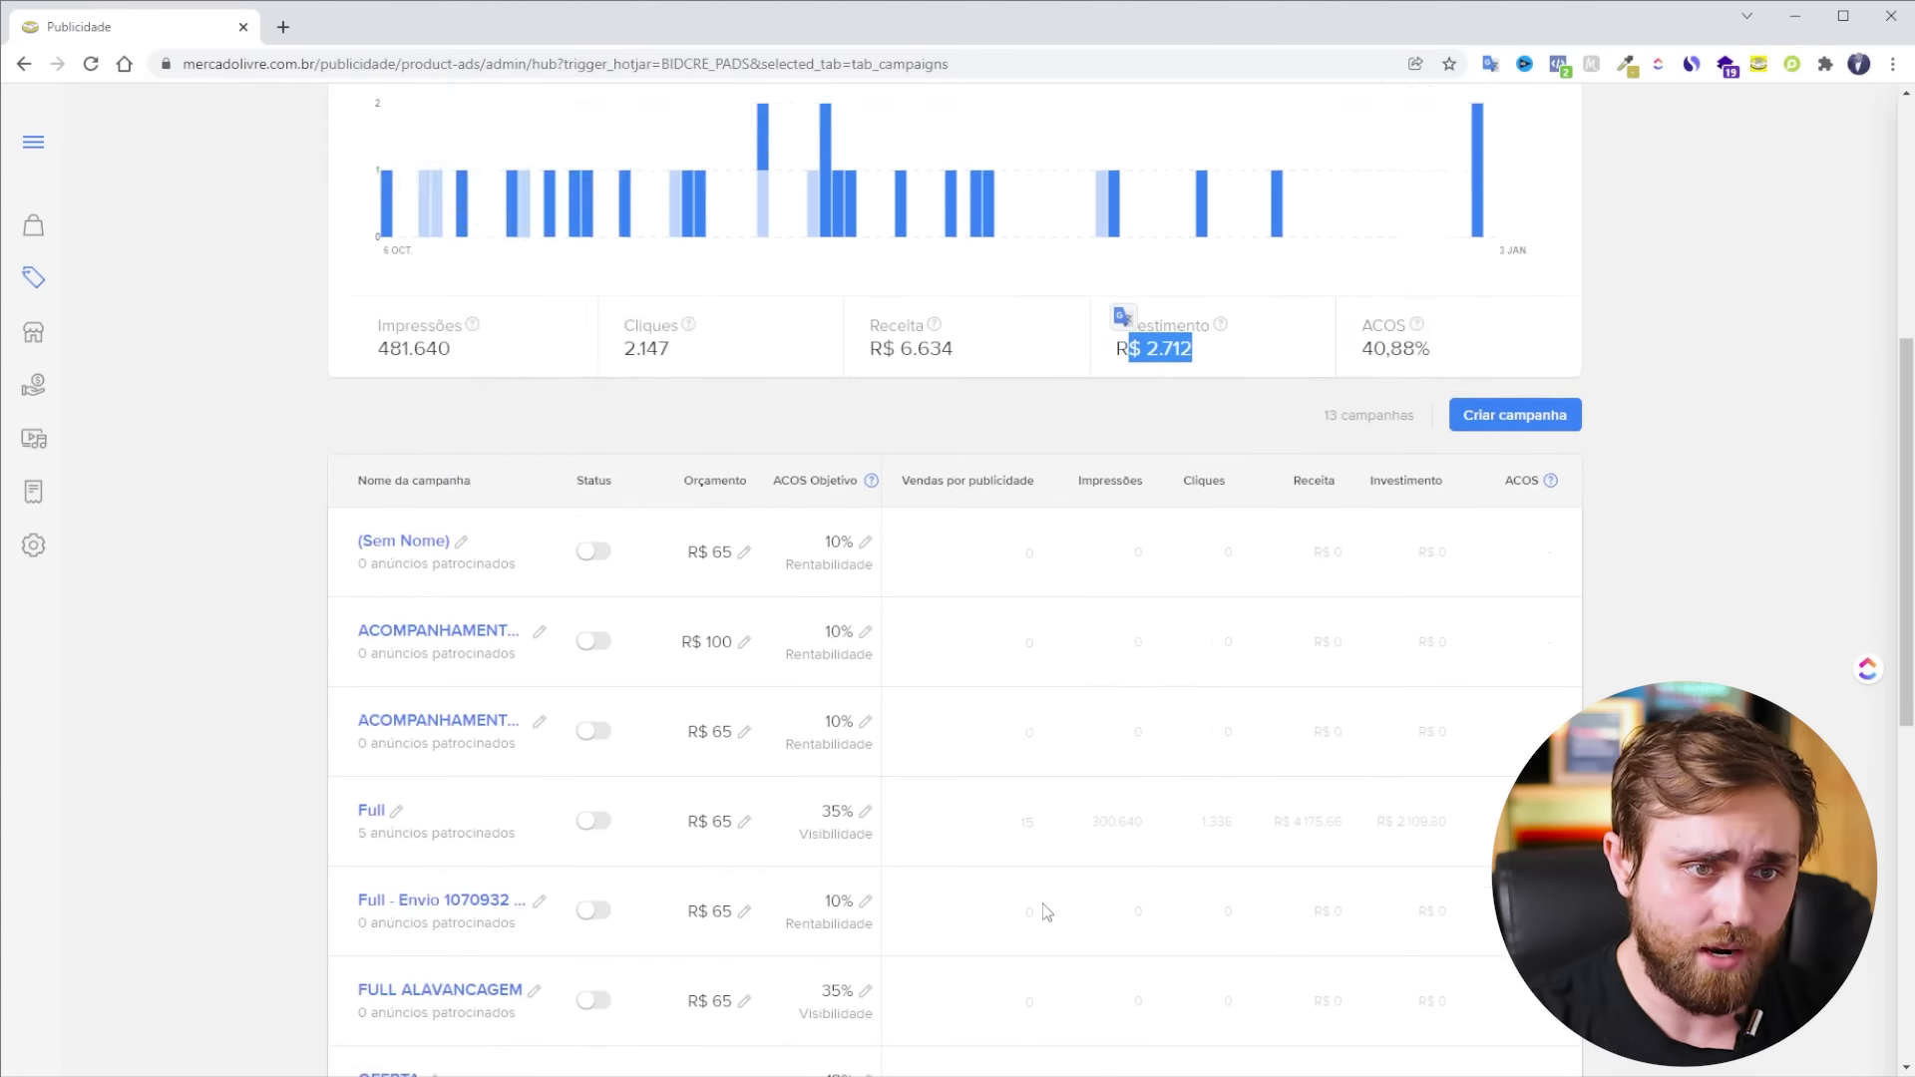
scroll(1043, 902, "up", 1)
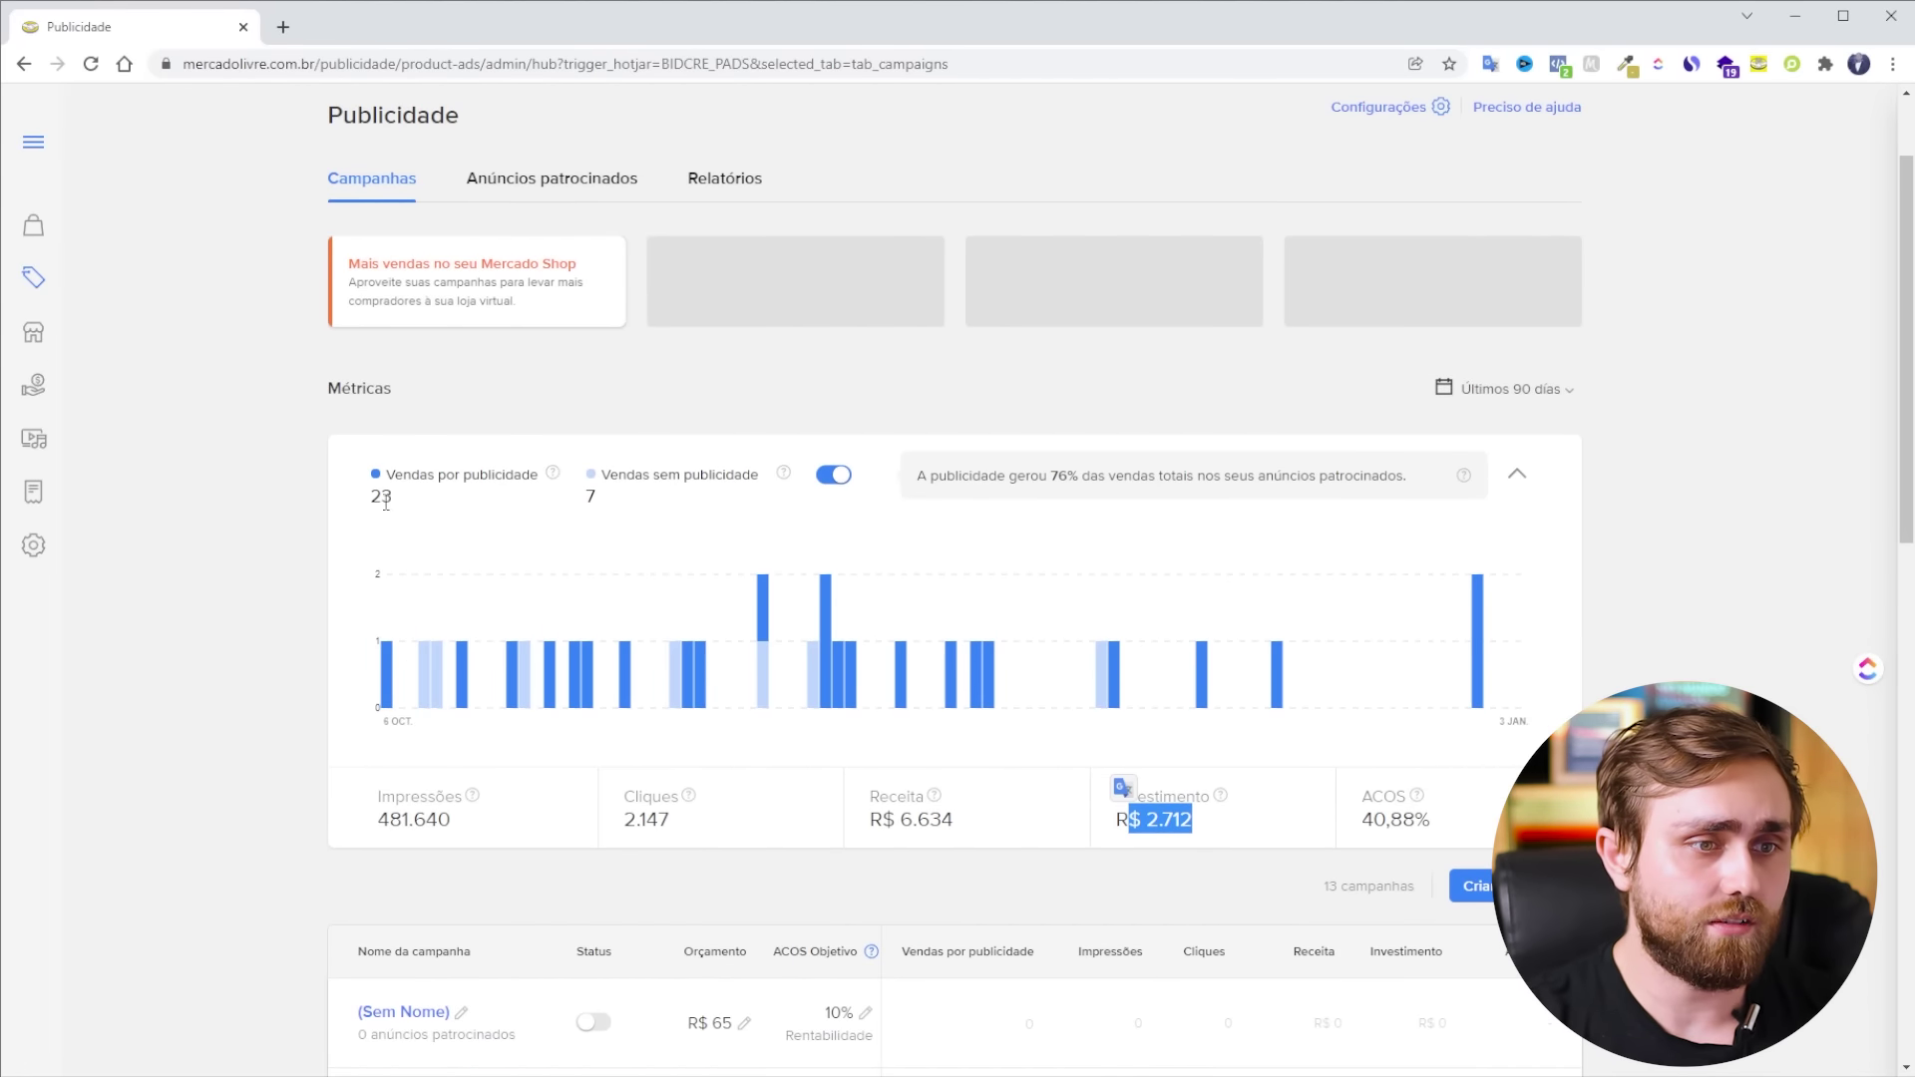
left_click_drag(366, 476, 538, 503)
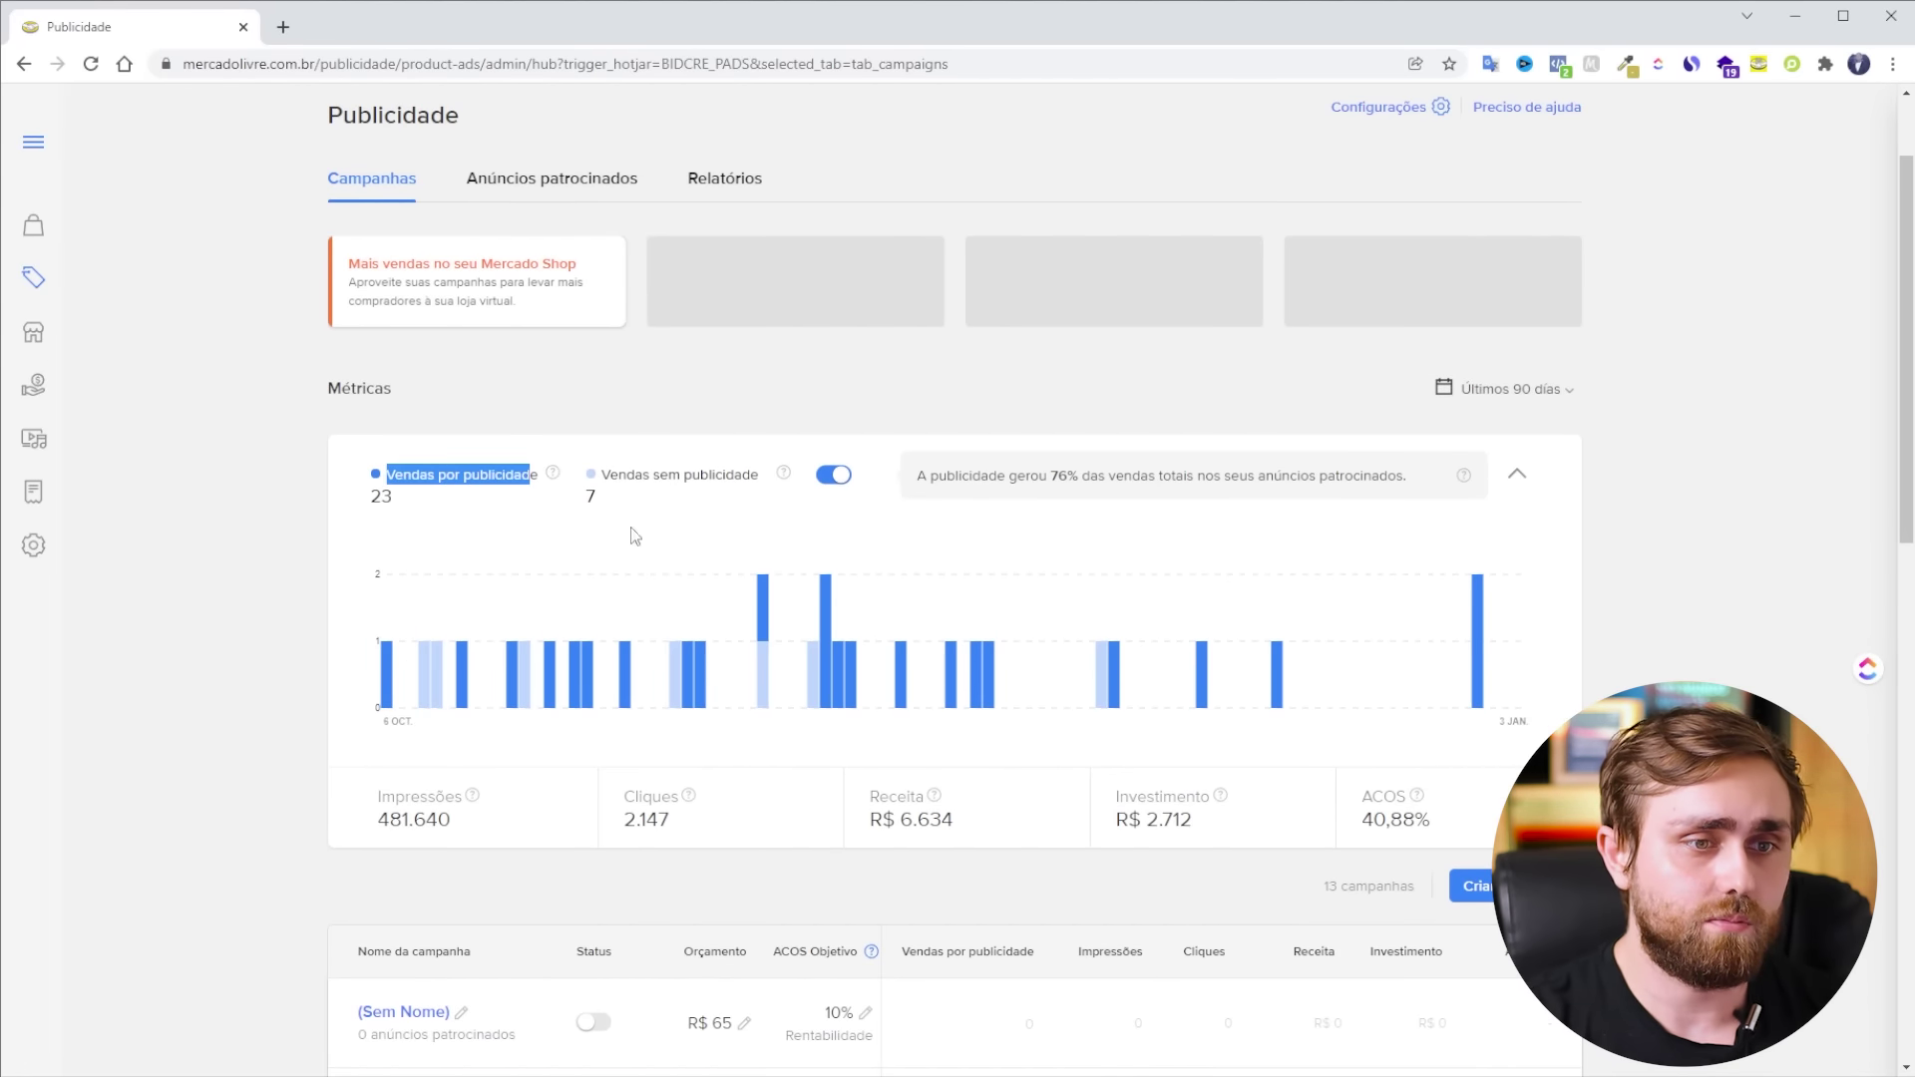
left_click_drag(760, 476, 607, 477)
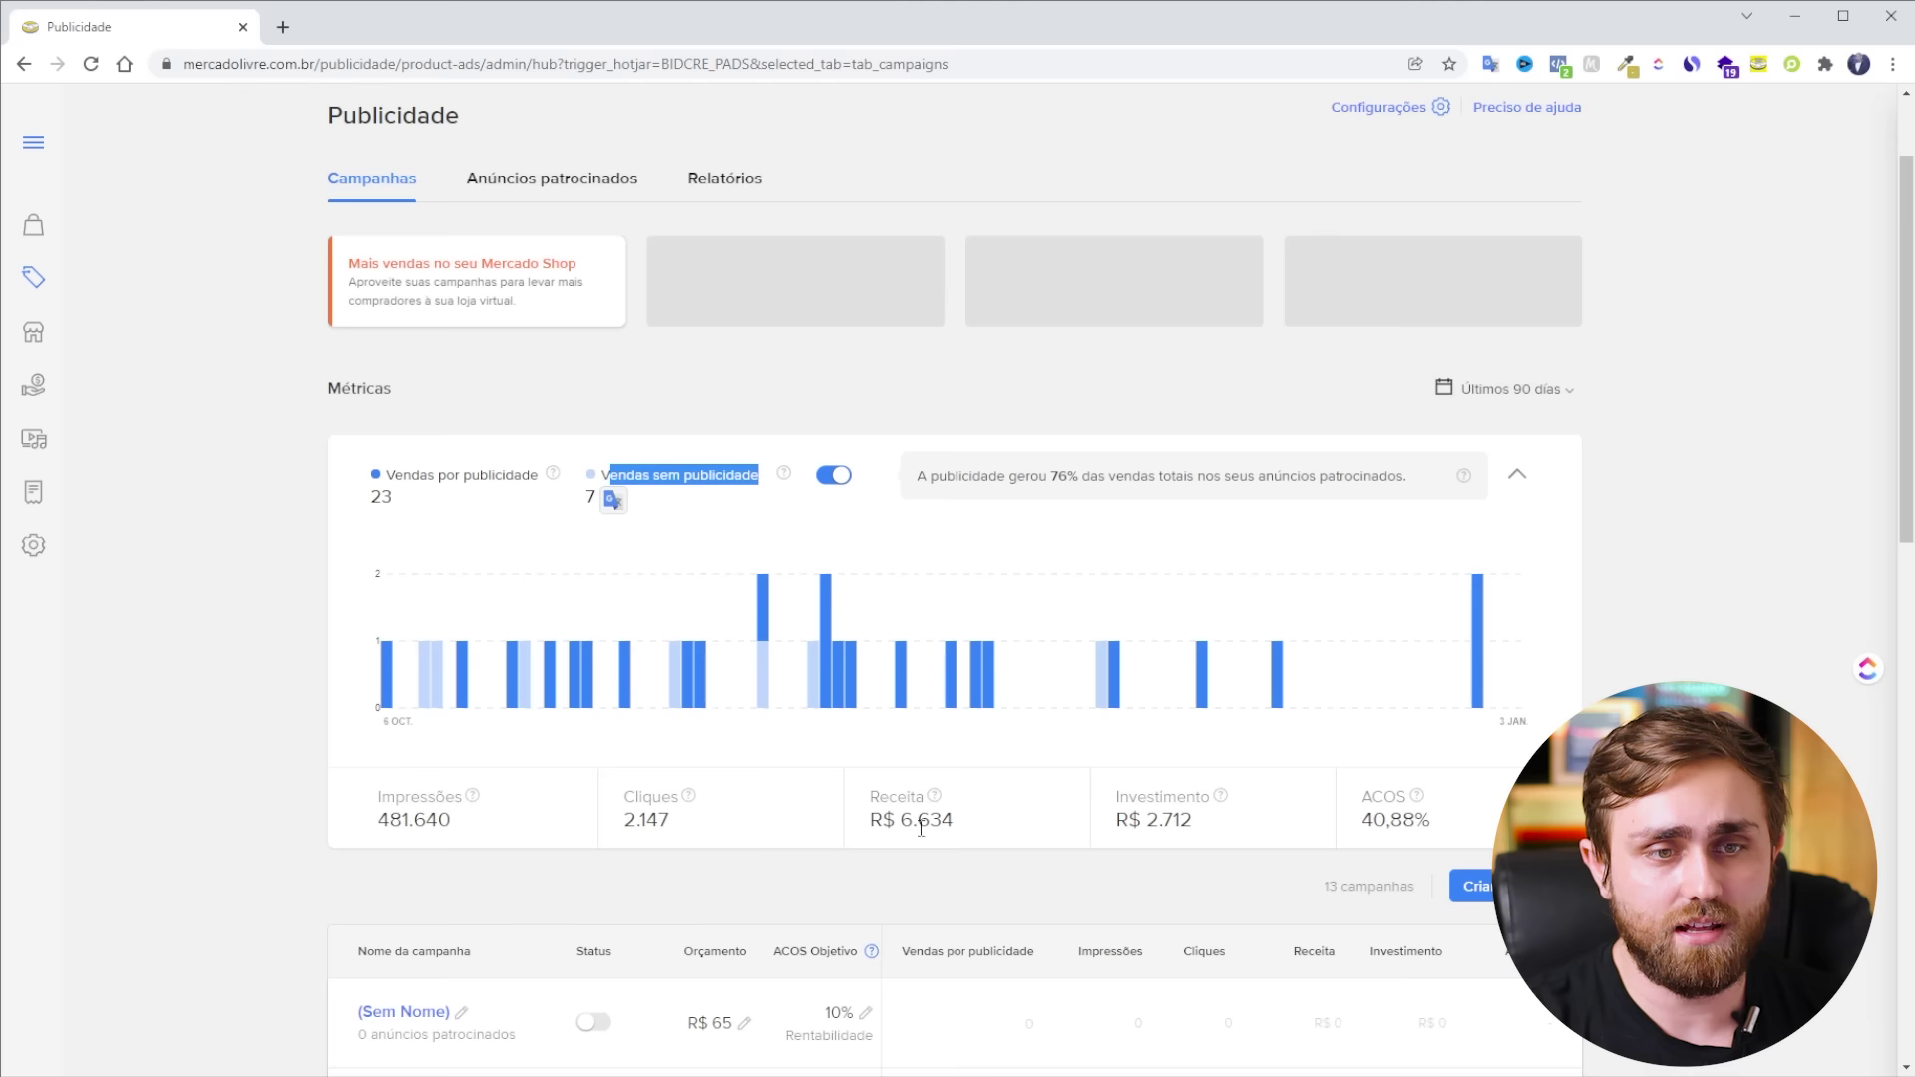
left_click_drag(968, 476, 1205, 476)
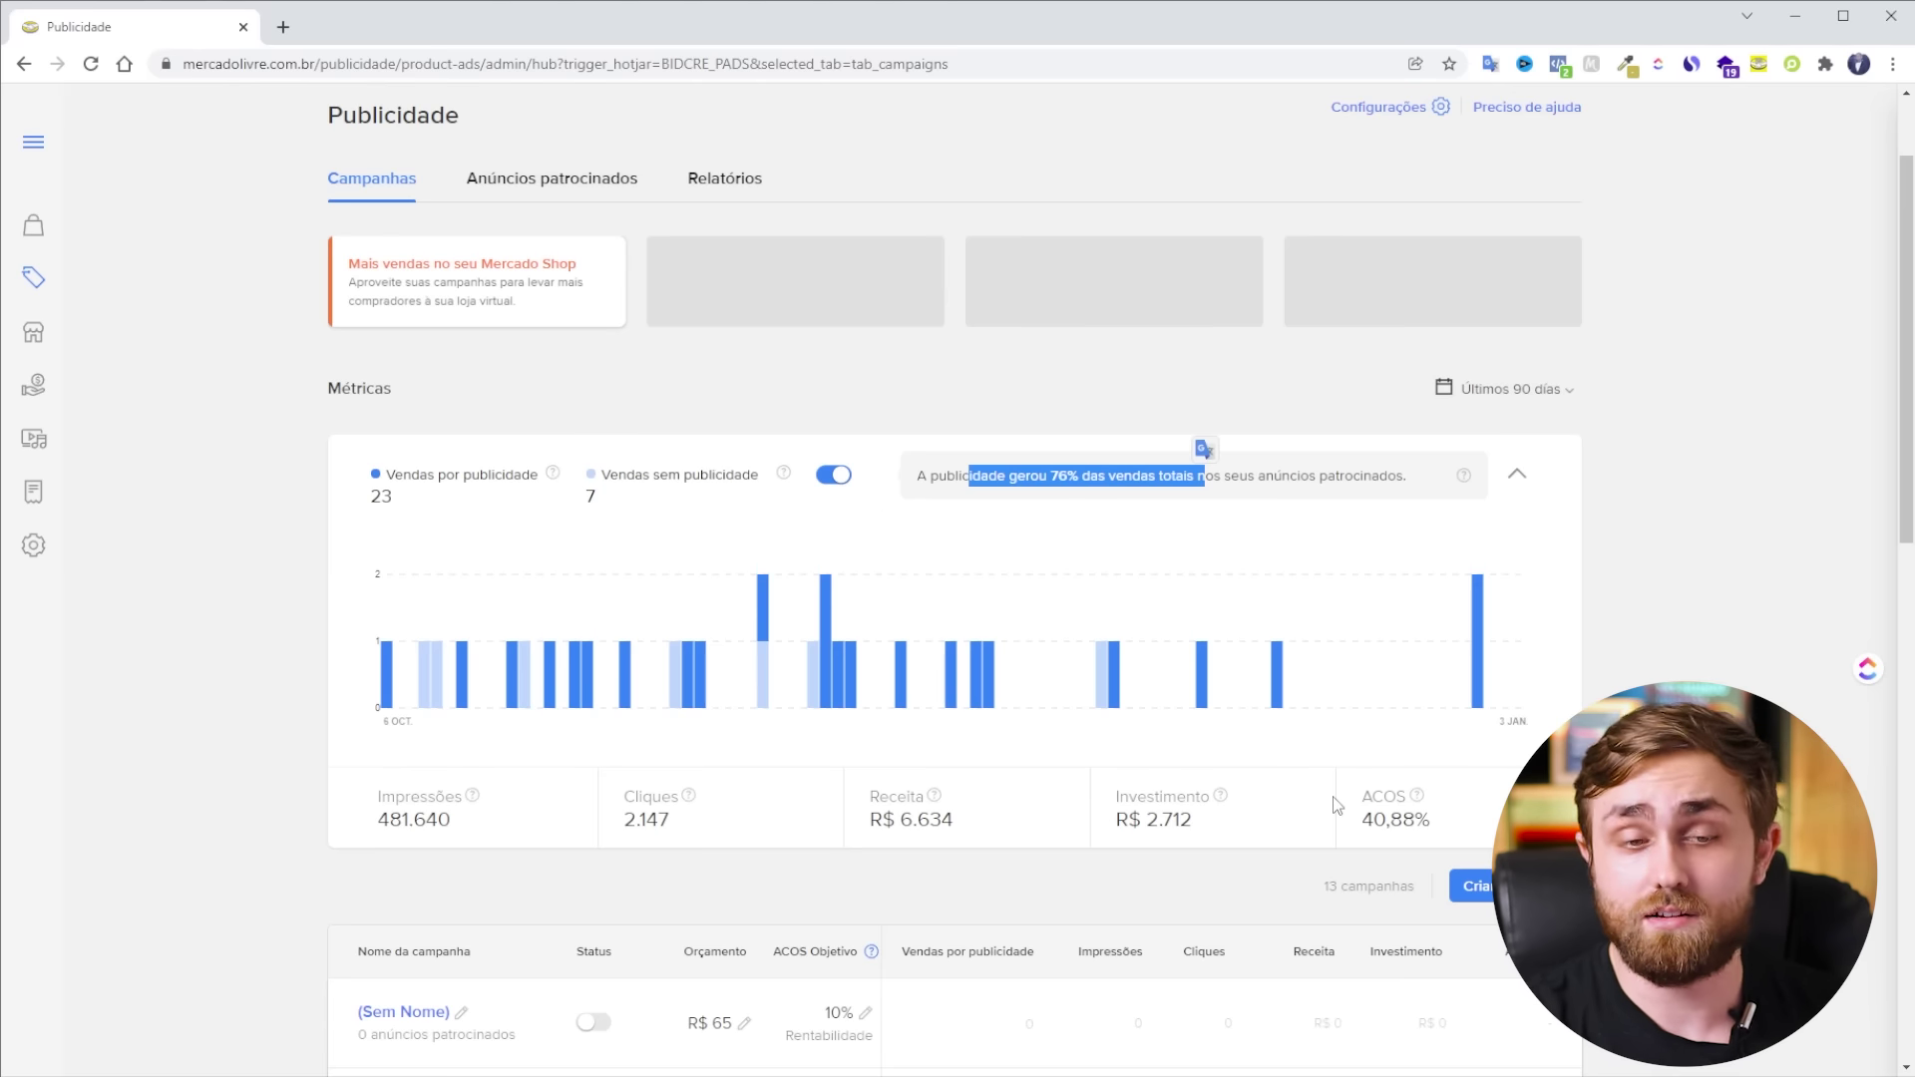
- Highlight the ACOS column heading in the campaign table and check the campaigns' ACOS values
scroll(1332, 796, "down", 8)
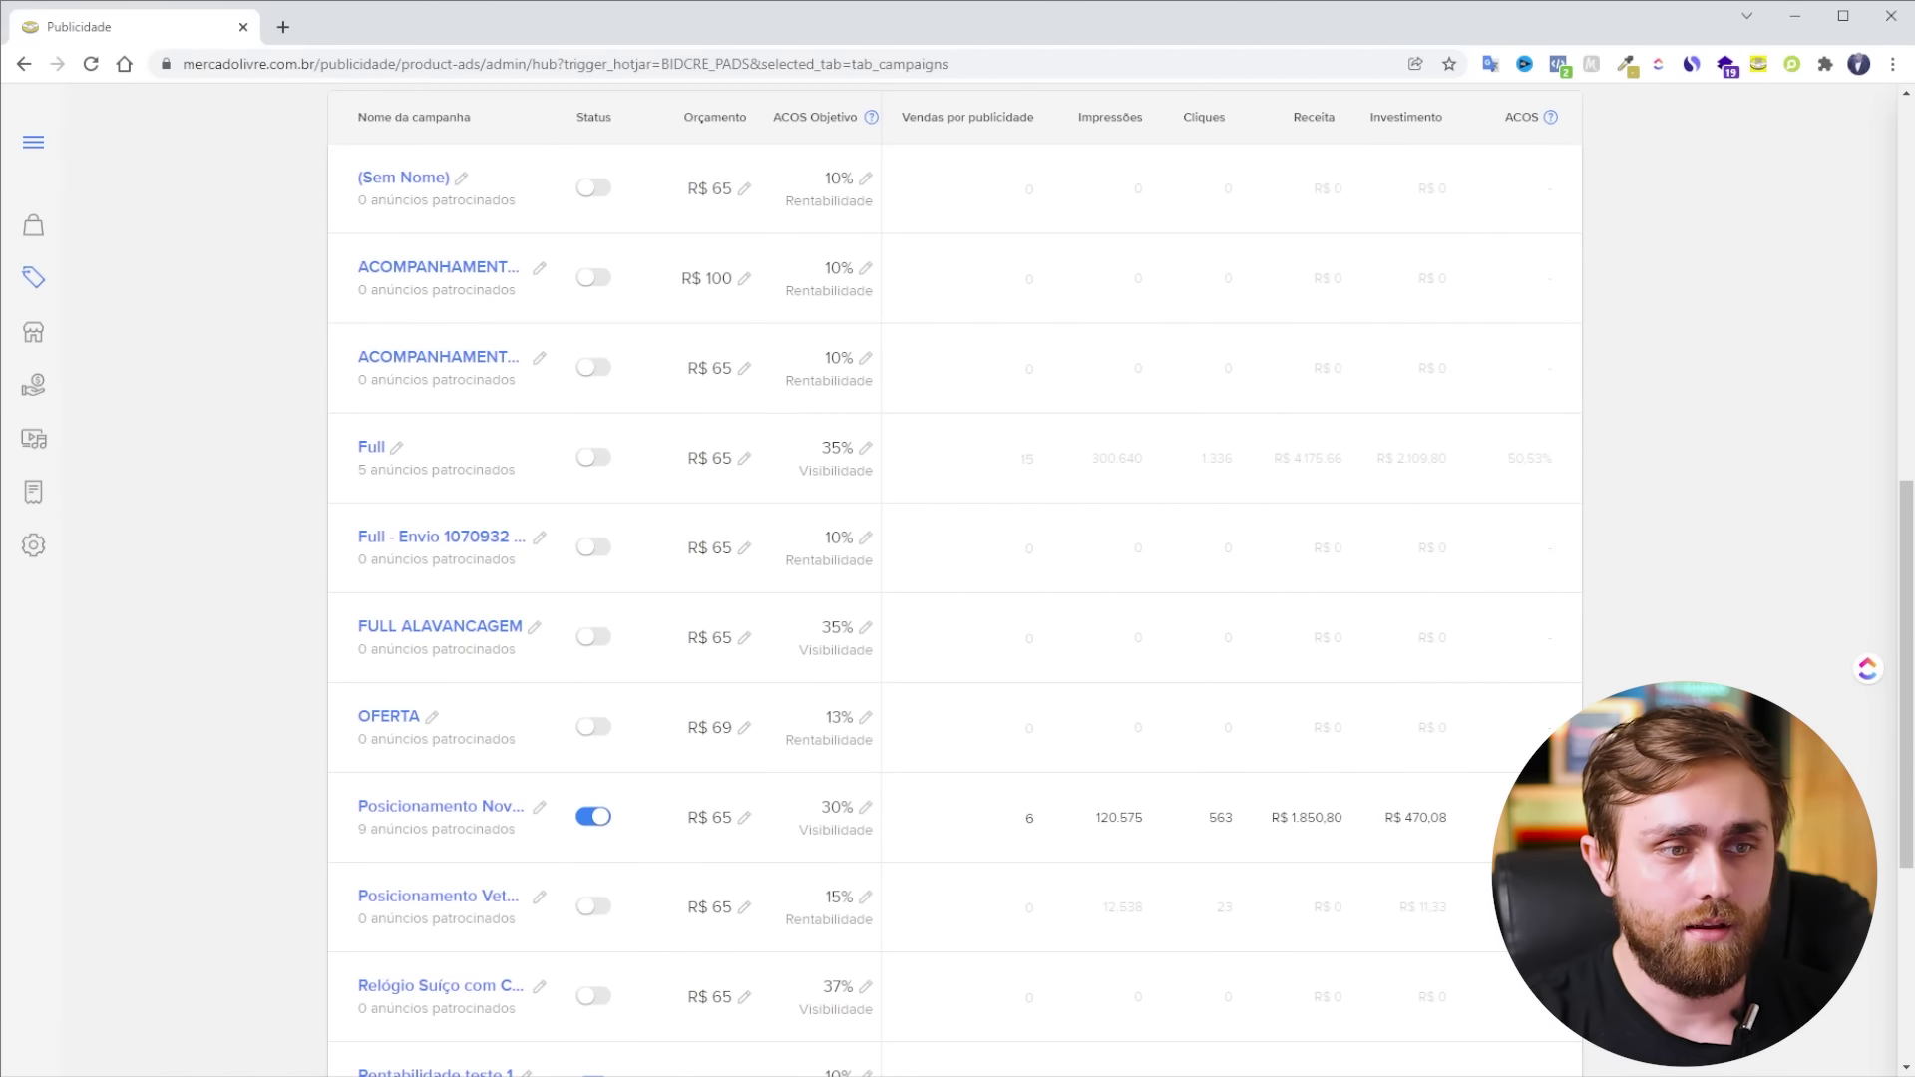
scroll(1549, 456, "up", 3)
left_click_drag(1508, 411, 1536, 413)
scroll(1536, 413, "down", 3)
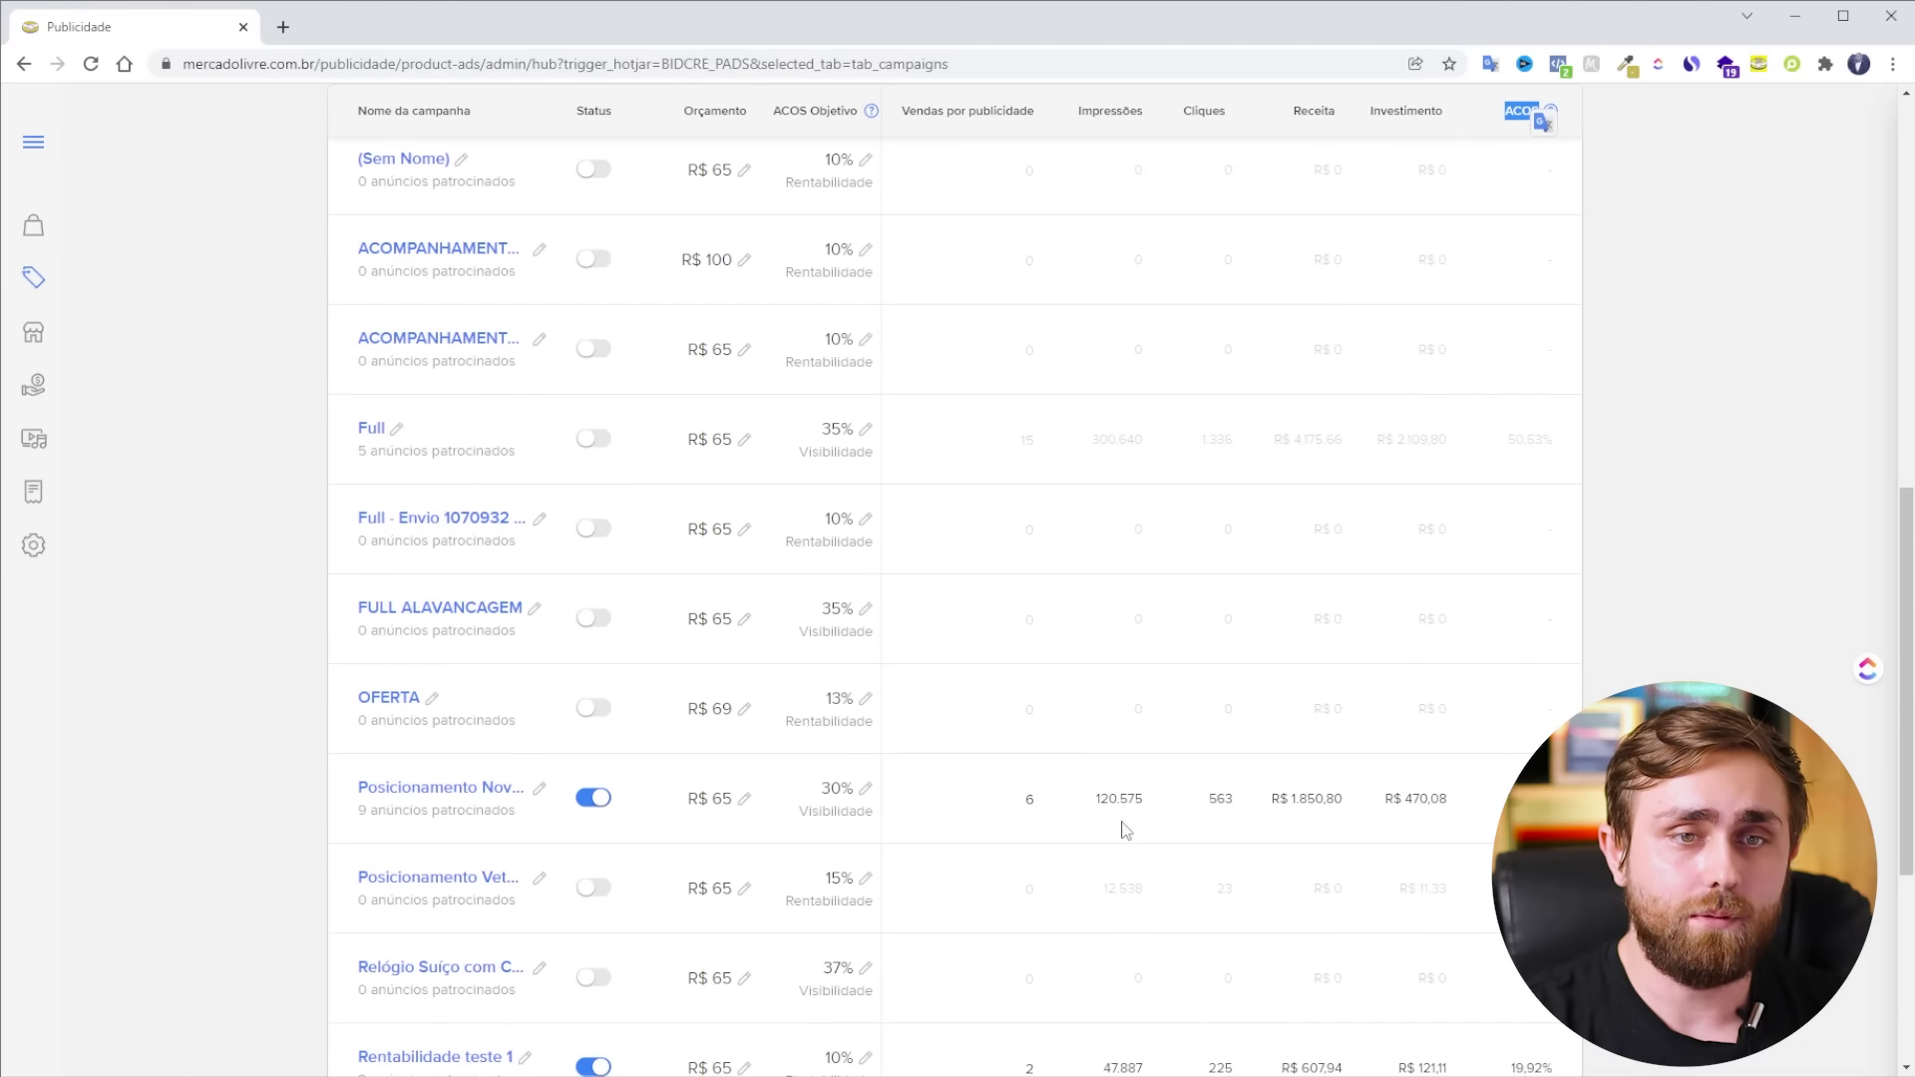
- Highlight the impressions and then the clicks of the active "Posicionamento Nov..." campaign
left_click_drag(1070, 813, 1236, 806)
left_click(1237, 805)
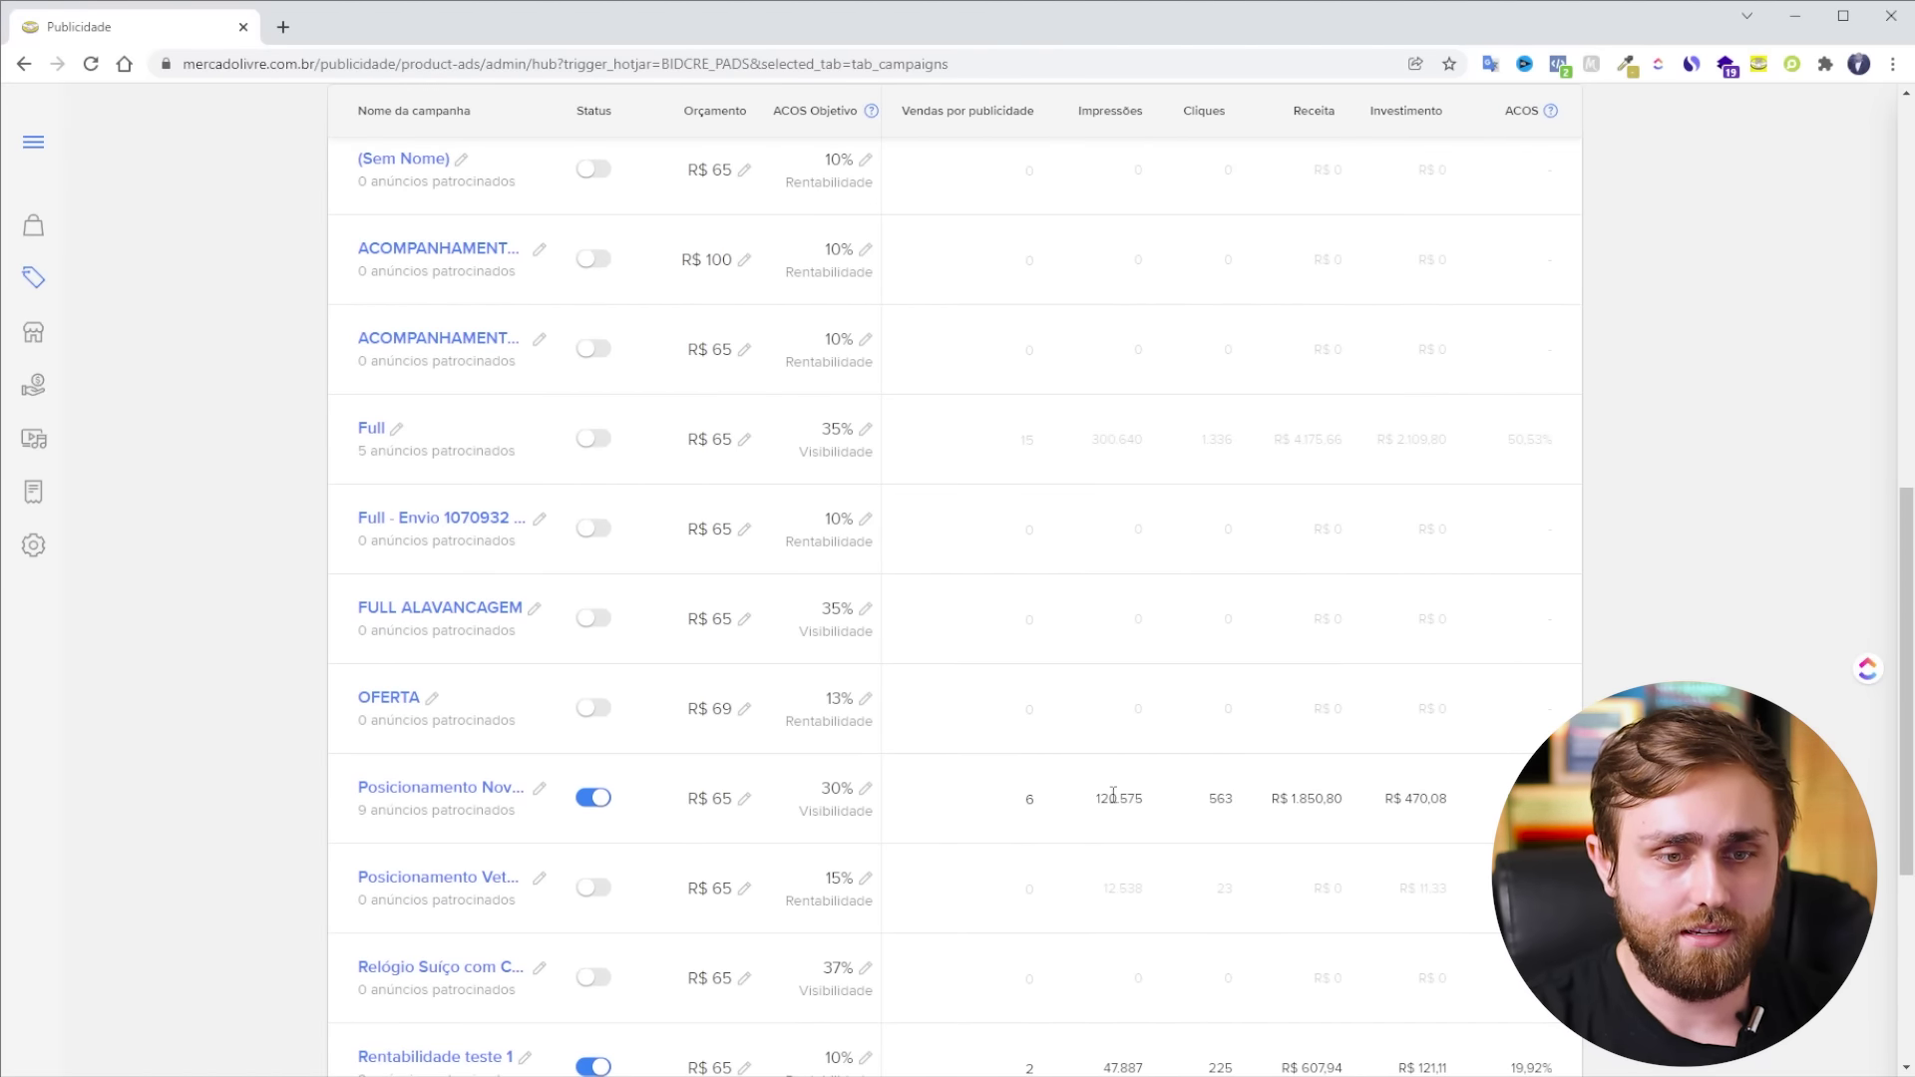
scroll(1094, 797, "down", 1)
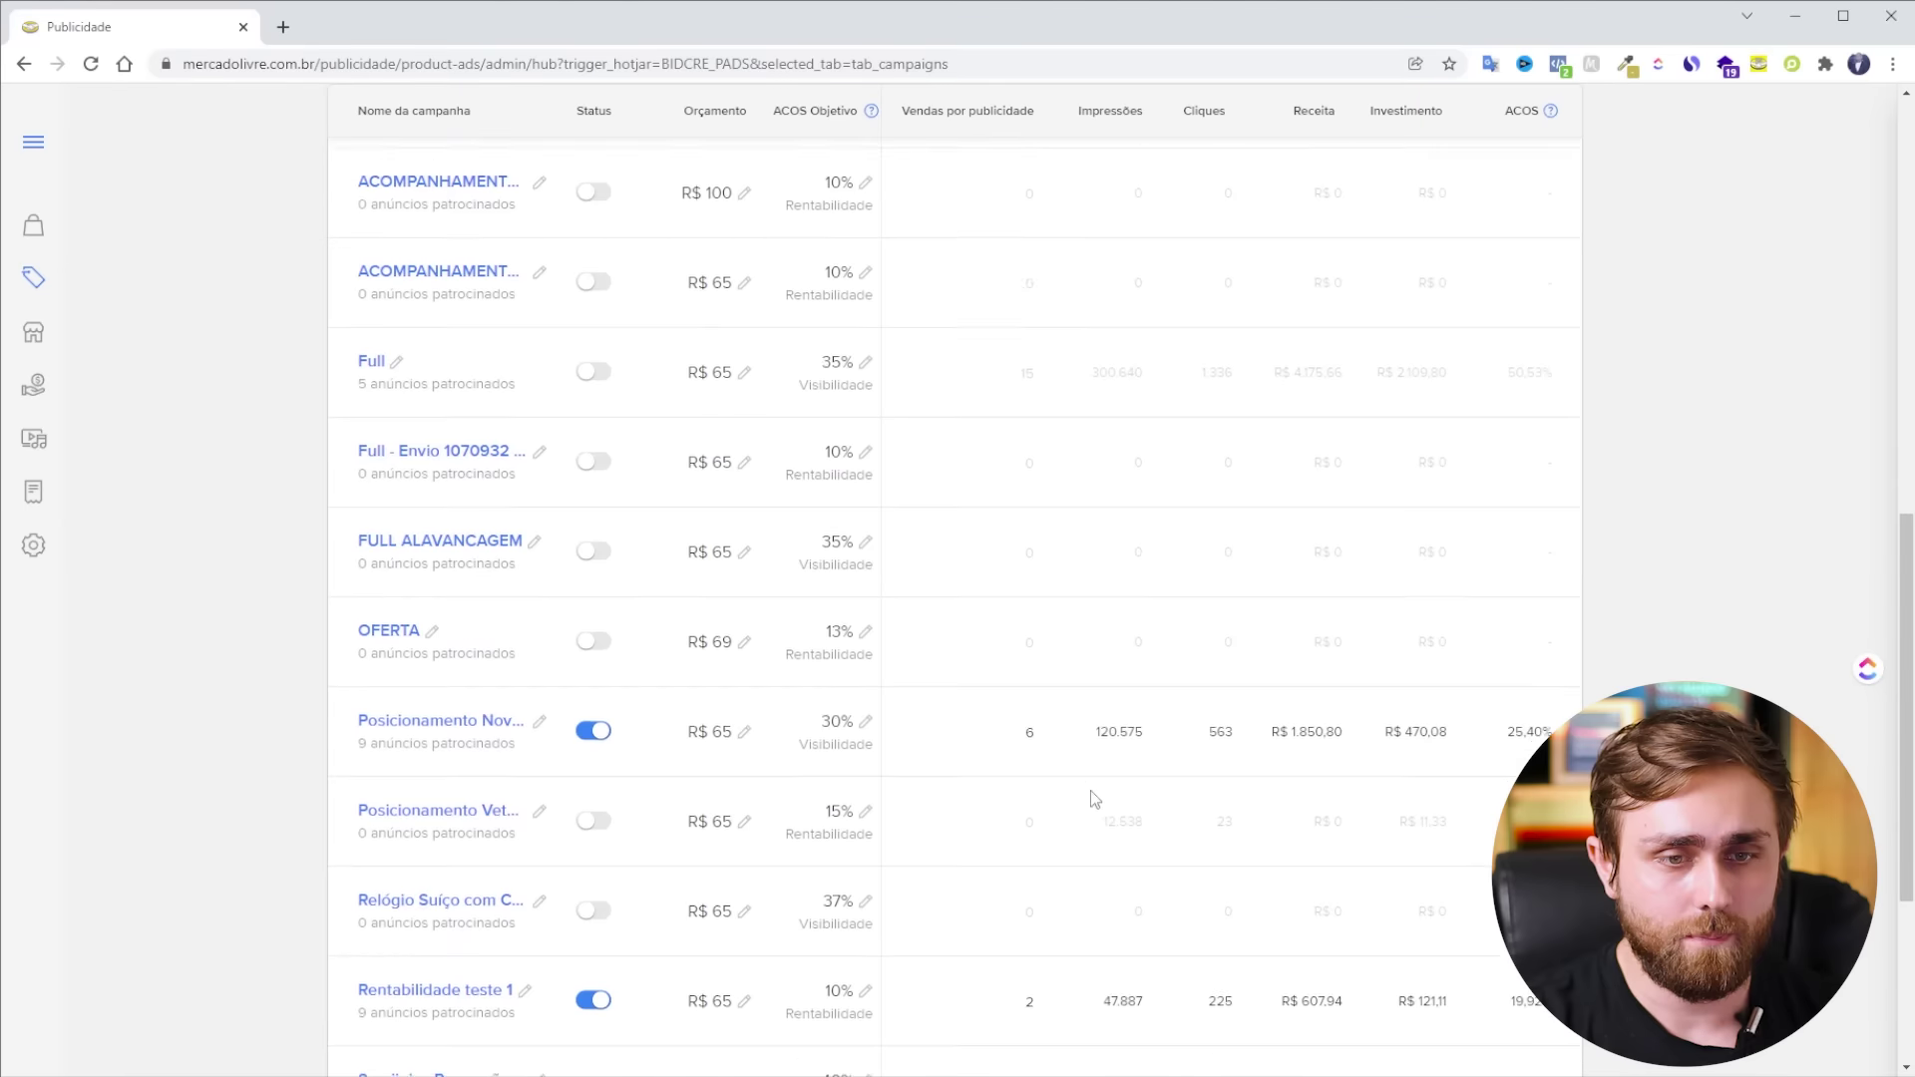
scroll(1094, 798, "down", 2)
left_click_drag(1087, 598, 1154, 599)
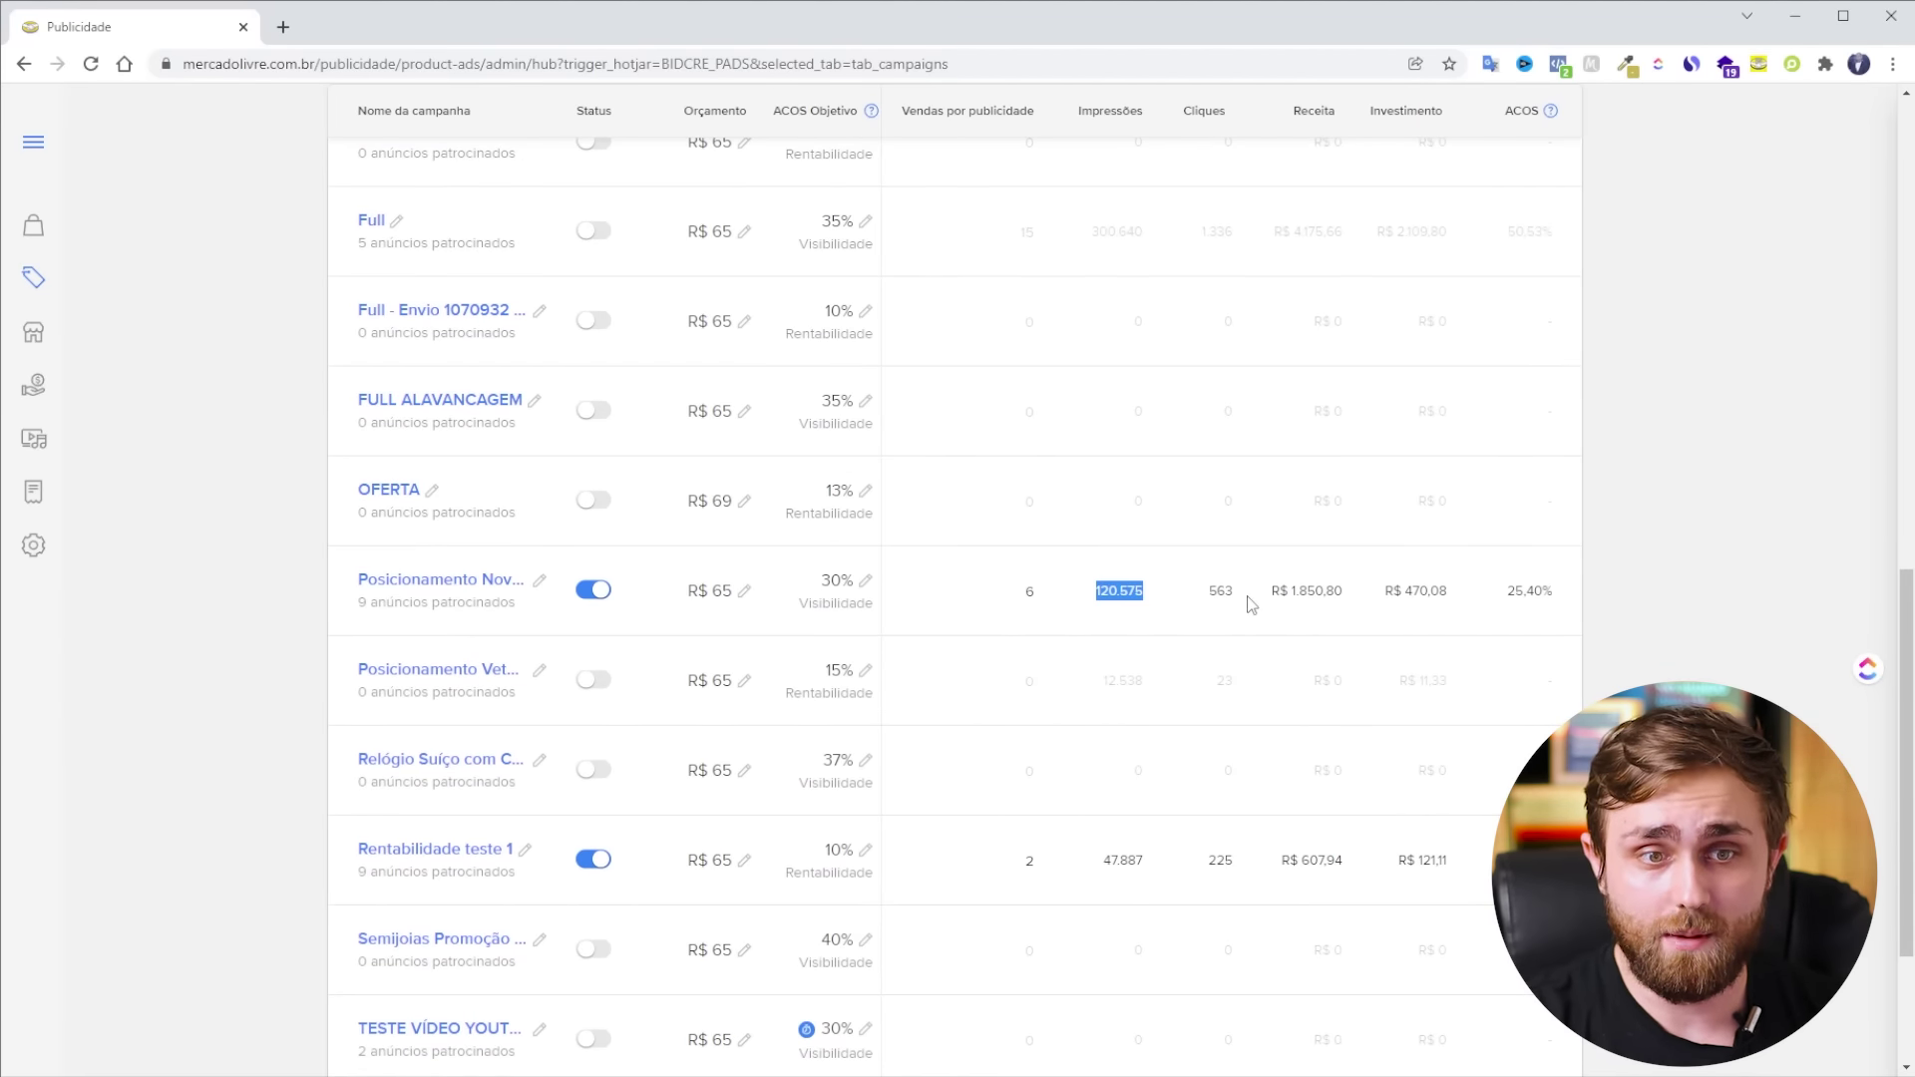
left_click_drag(1249, 599, 1196, 600)
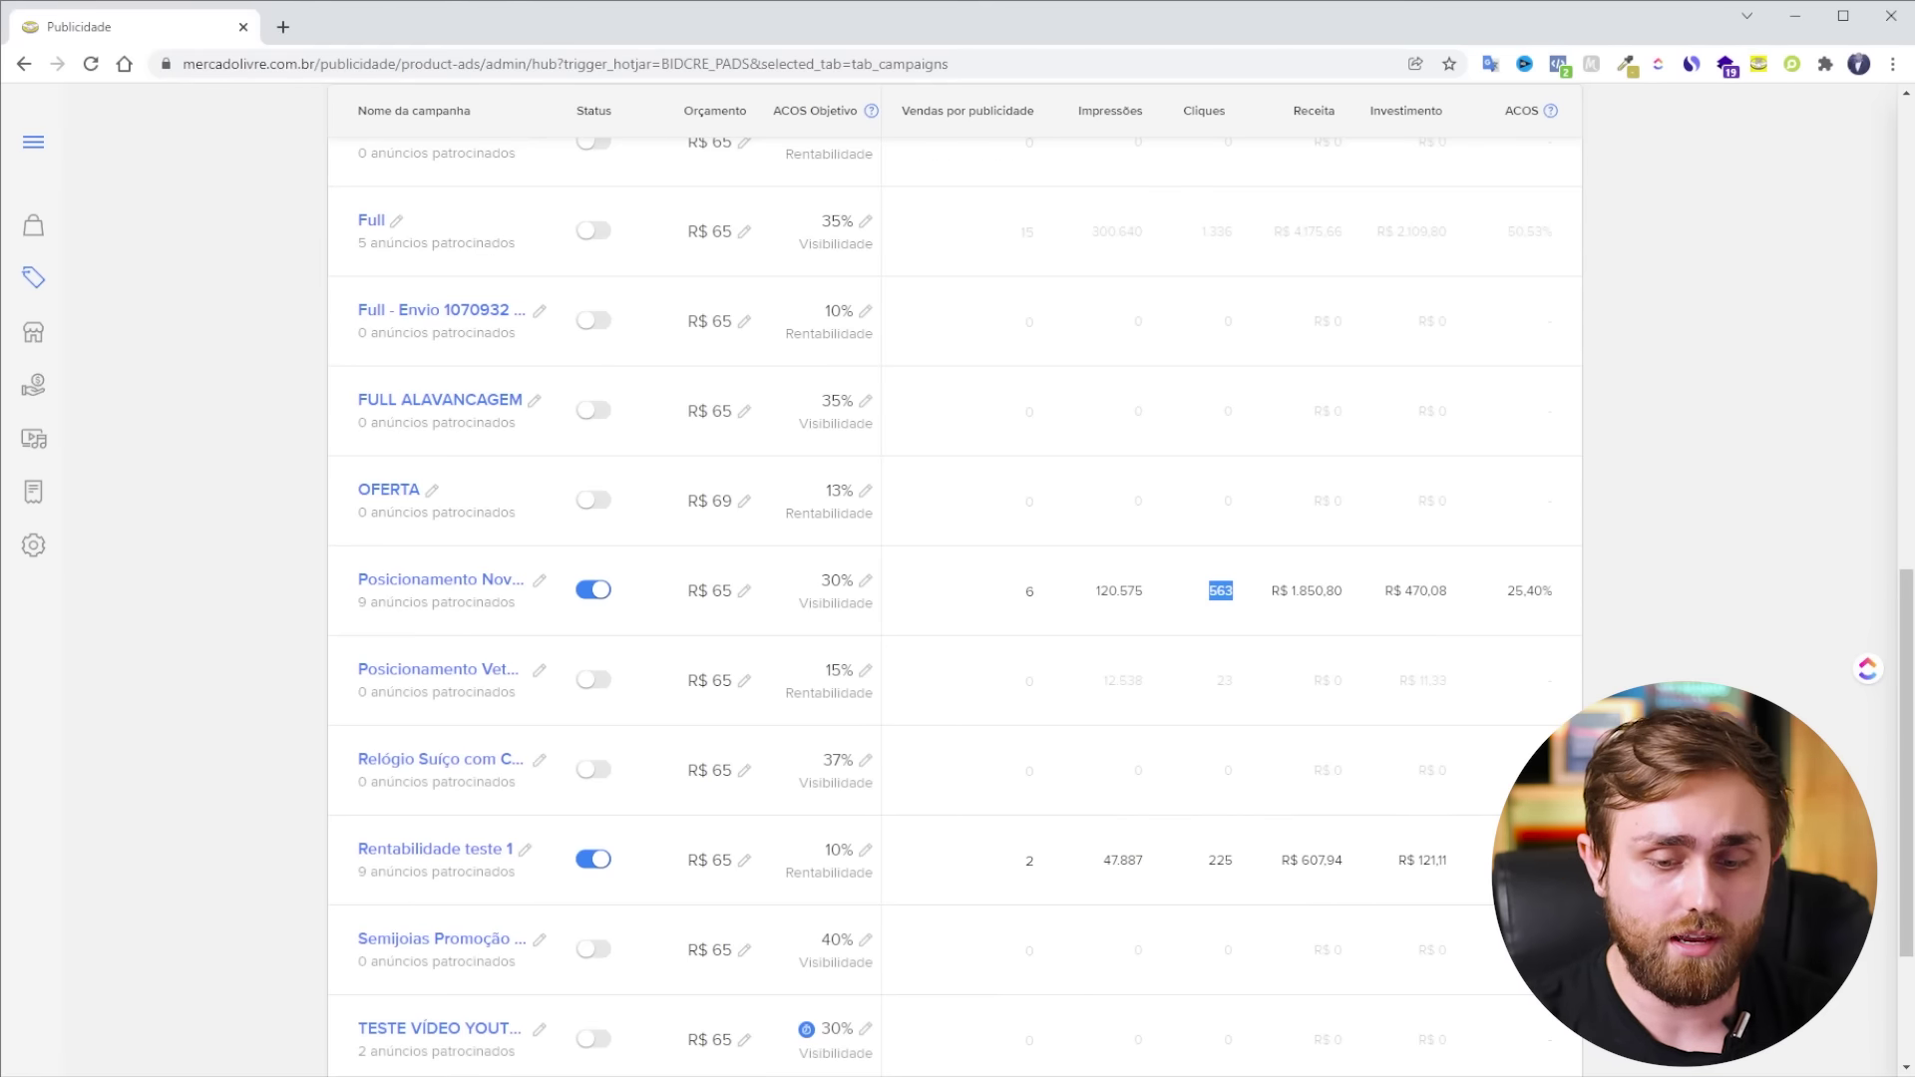
- Open the calculator and compute the "Posicionamento Nov..." campaign's click-through rate as 563 ÷ 120575 × 100
key("XF86Calculator")
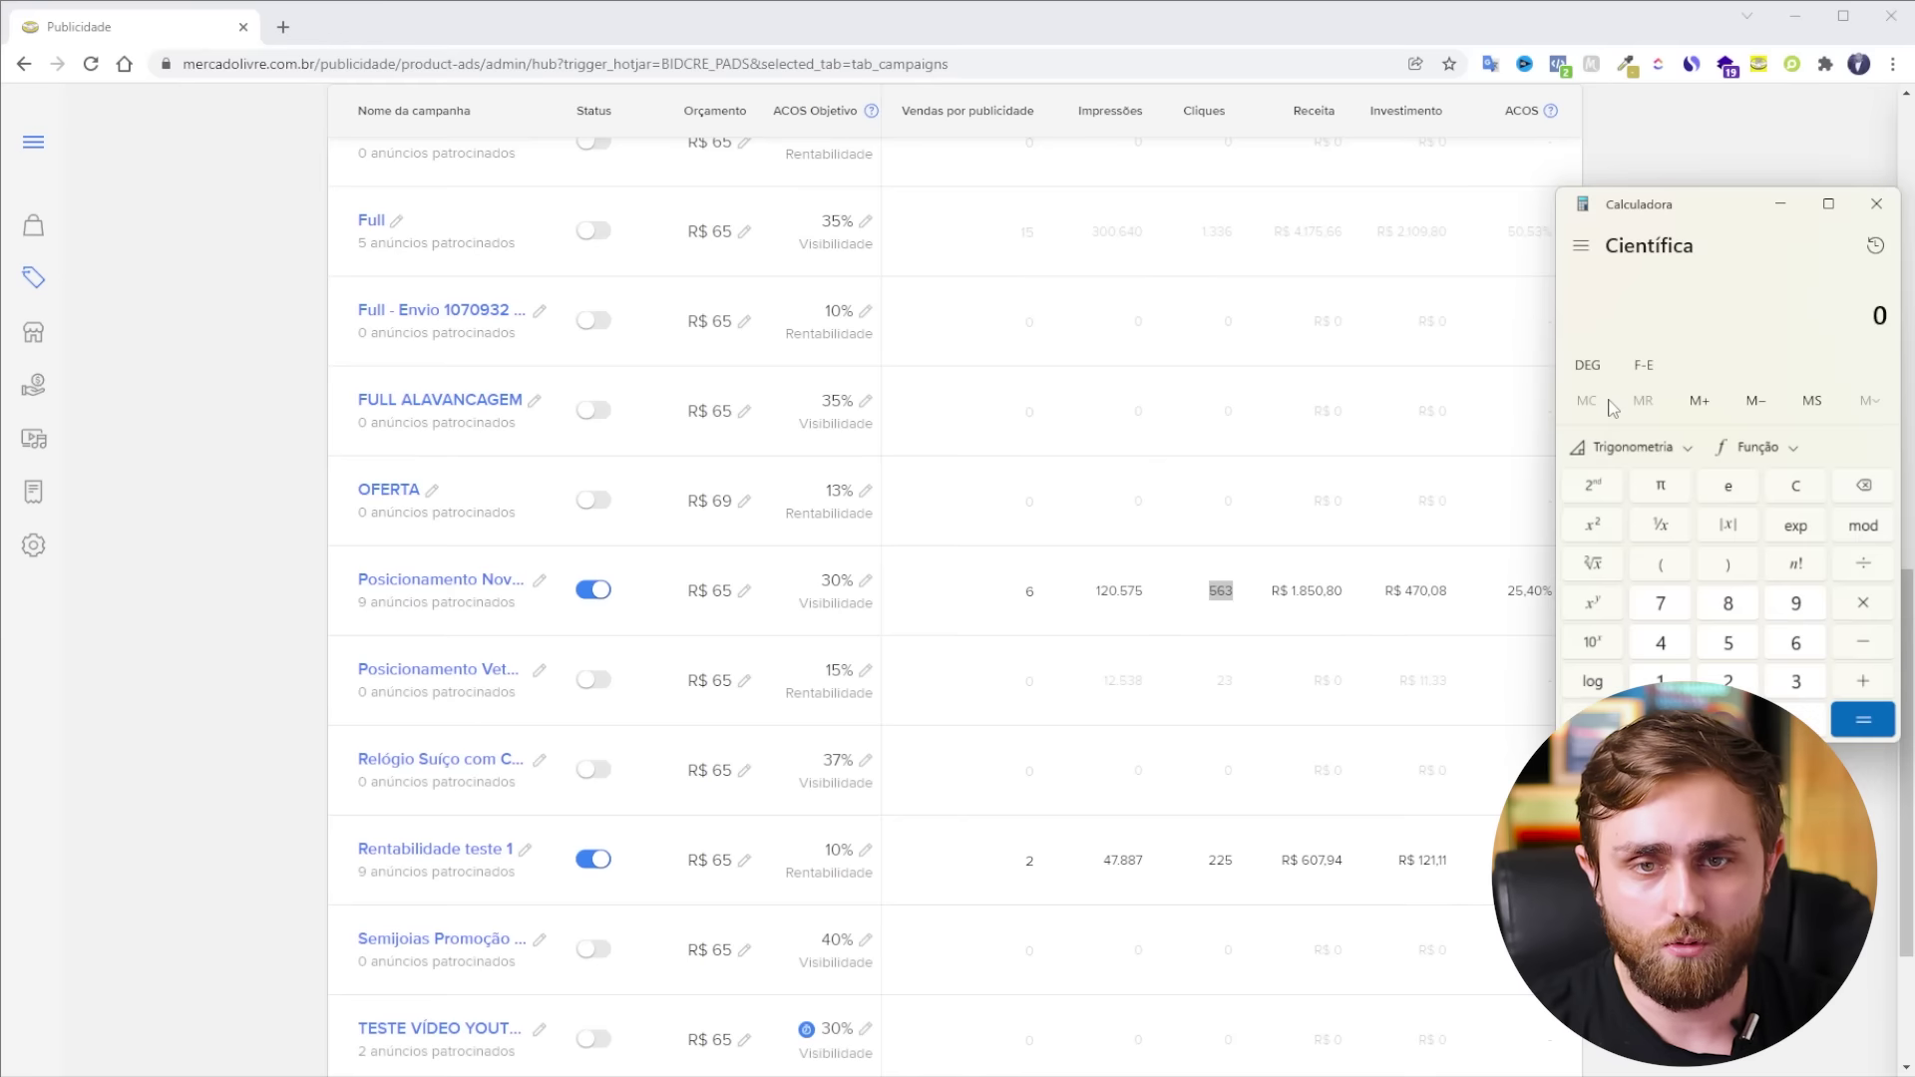
type("563")
key("slash")
type("12")
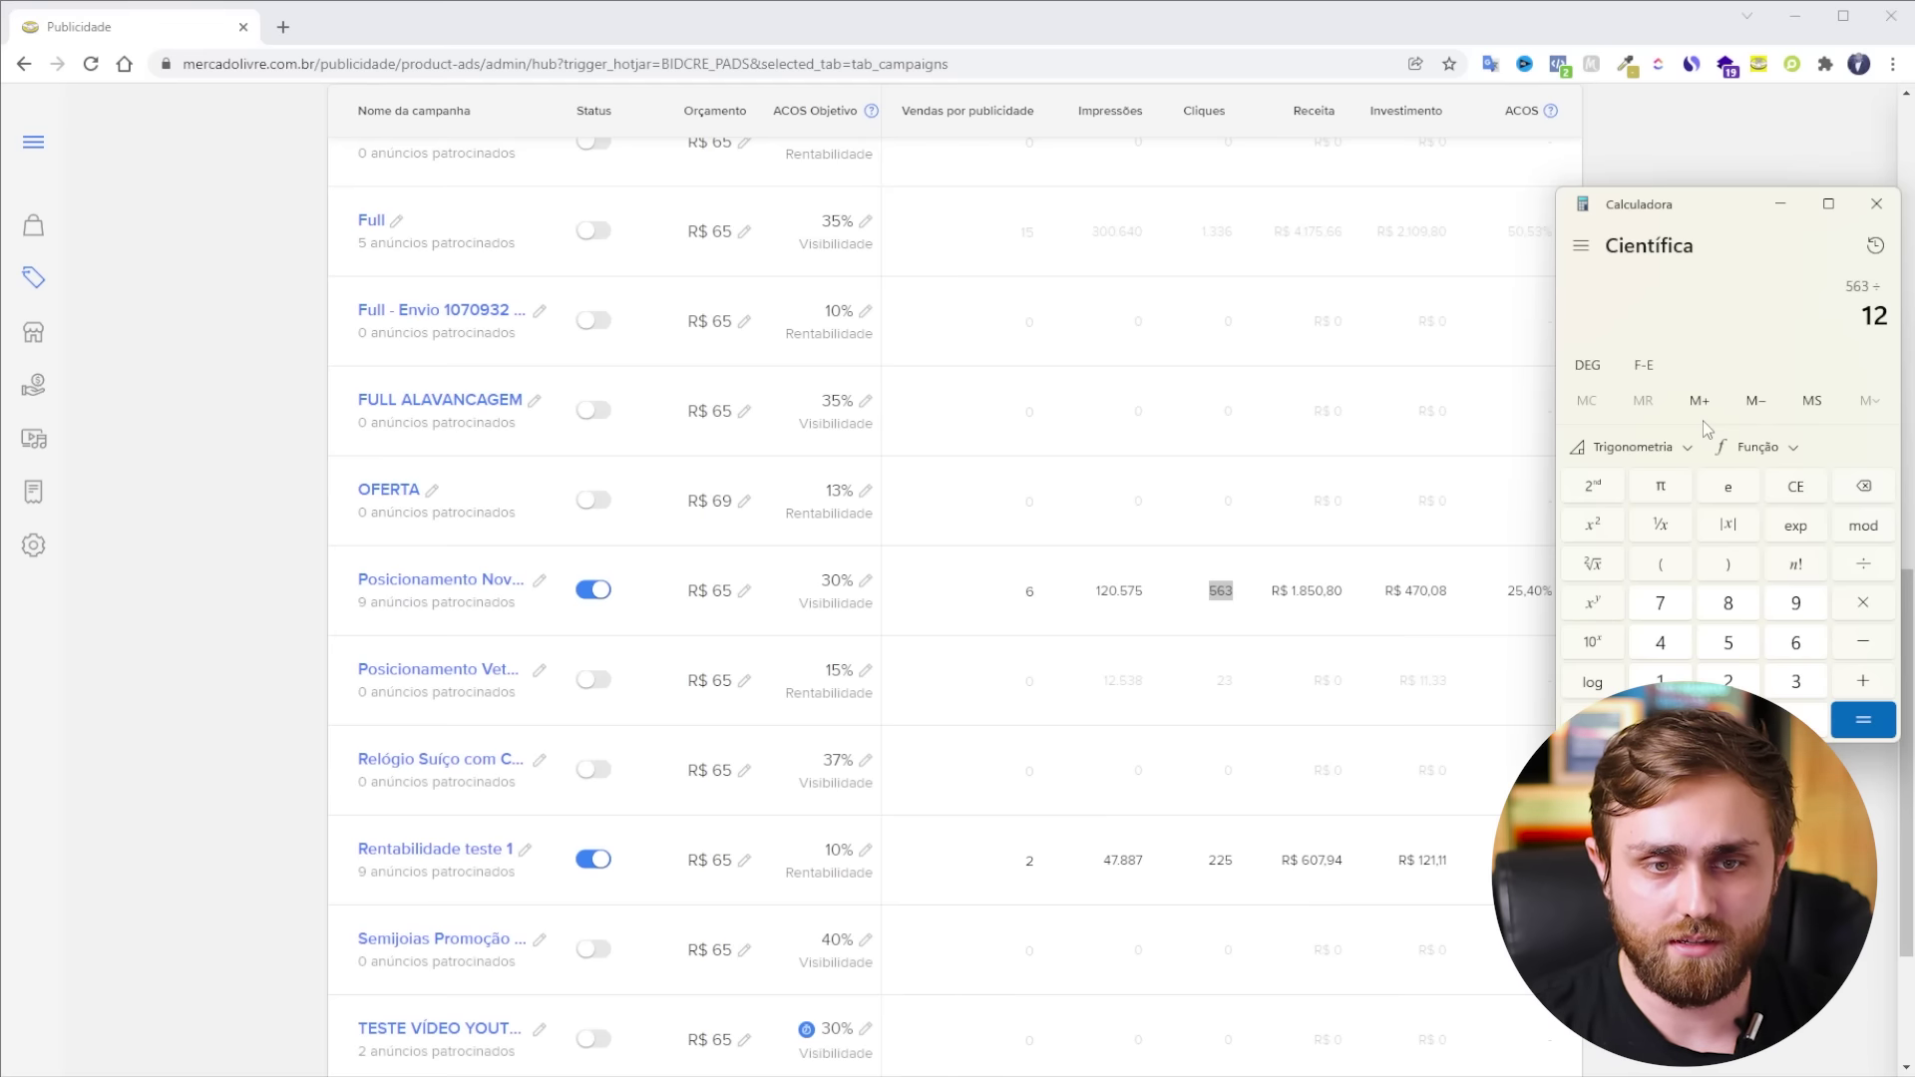
type("0575")
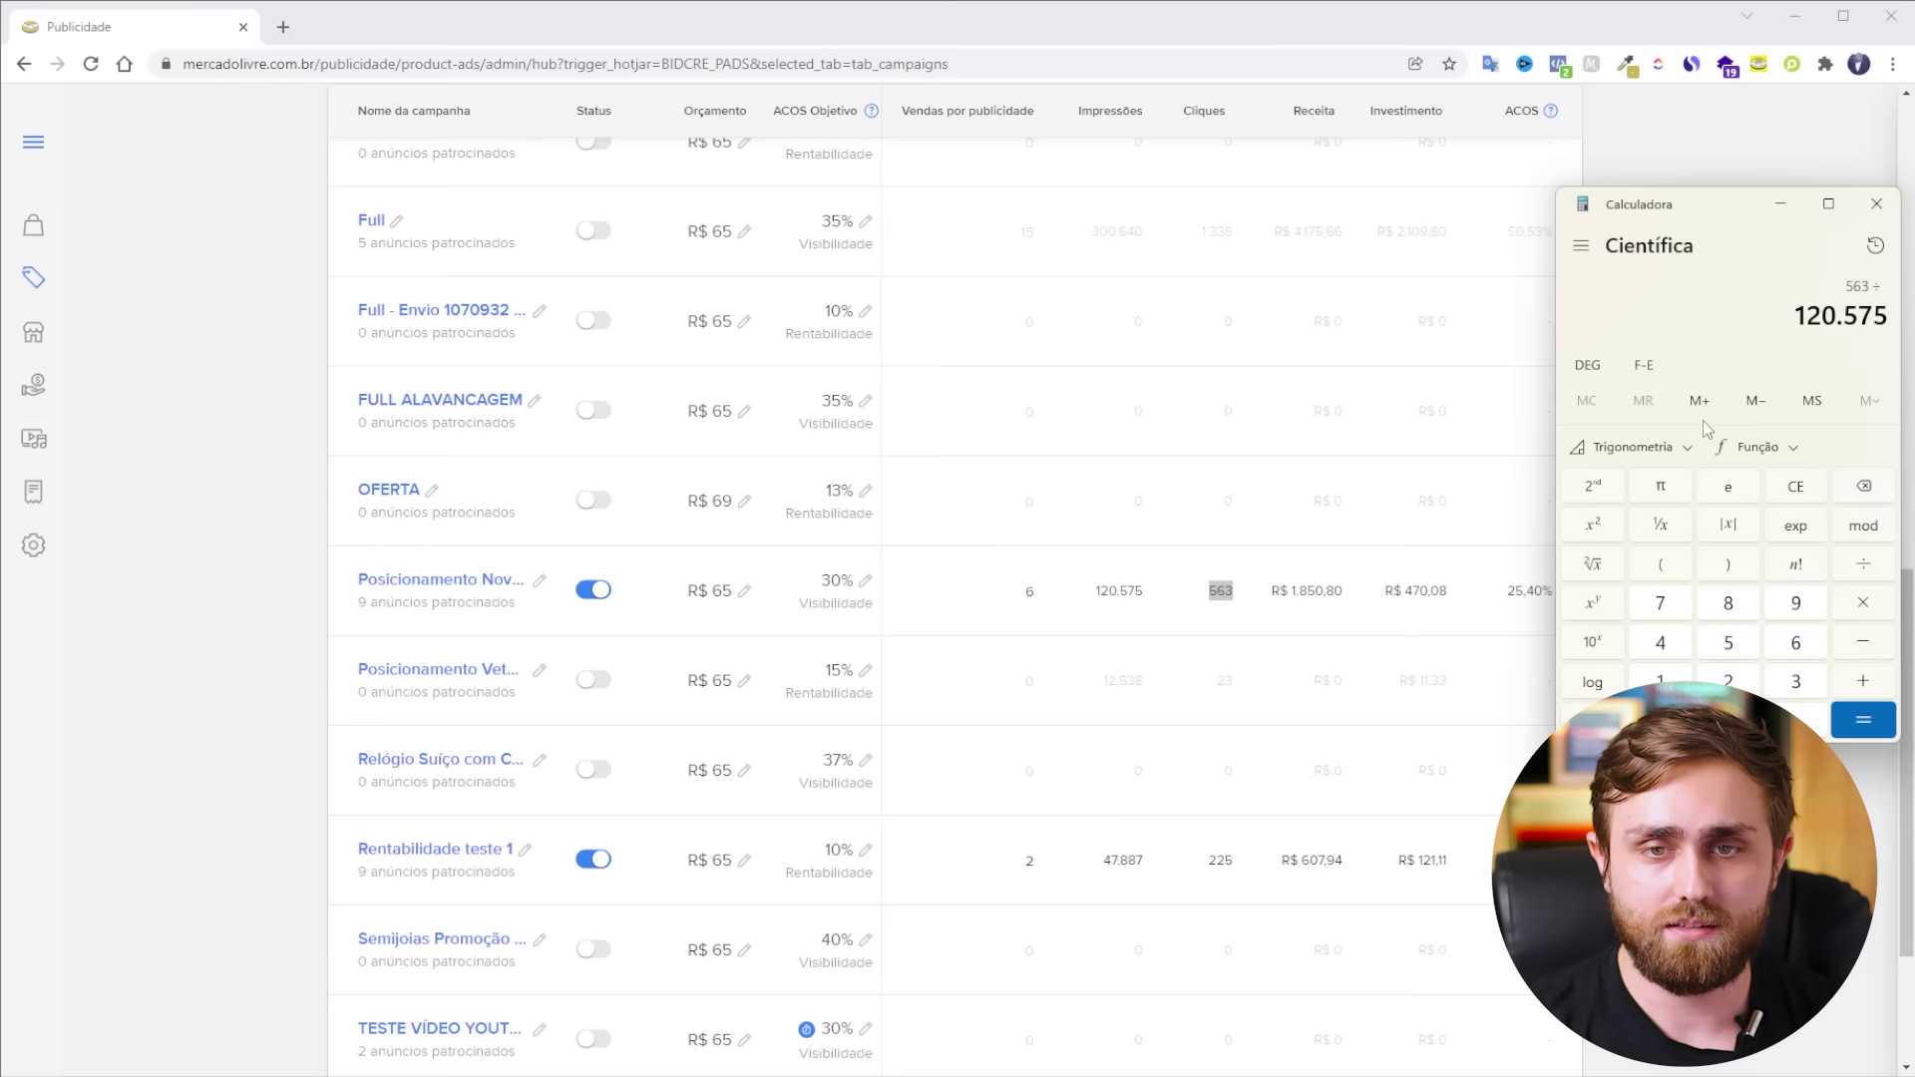
key("Return")
key("asterisk")
type("100")
key("Return")
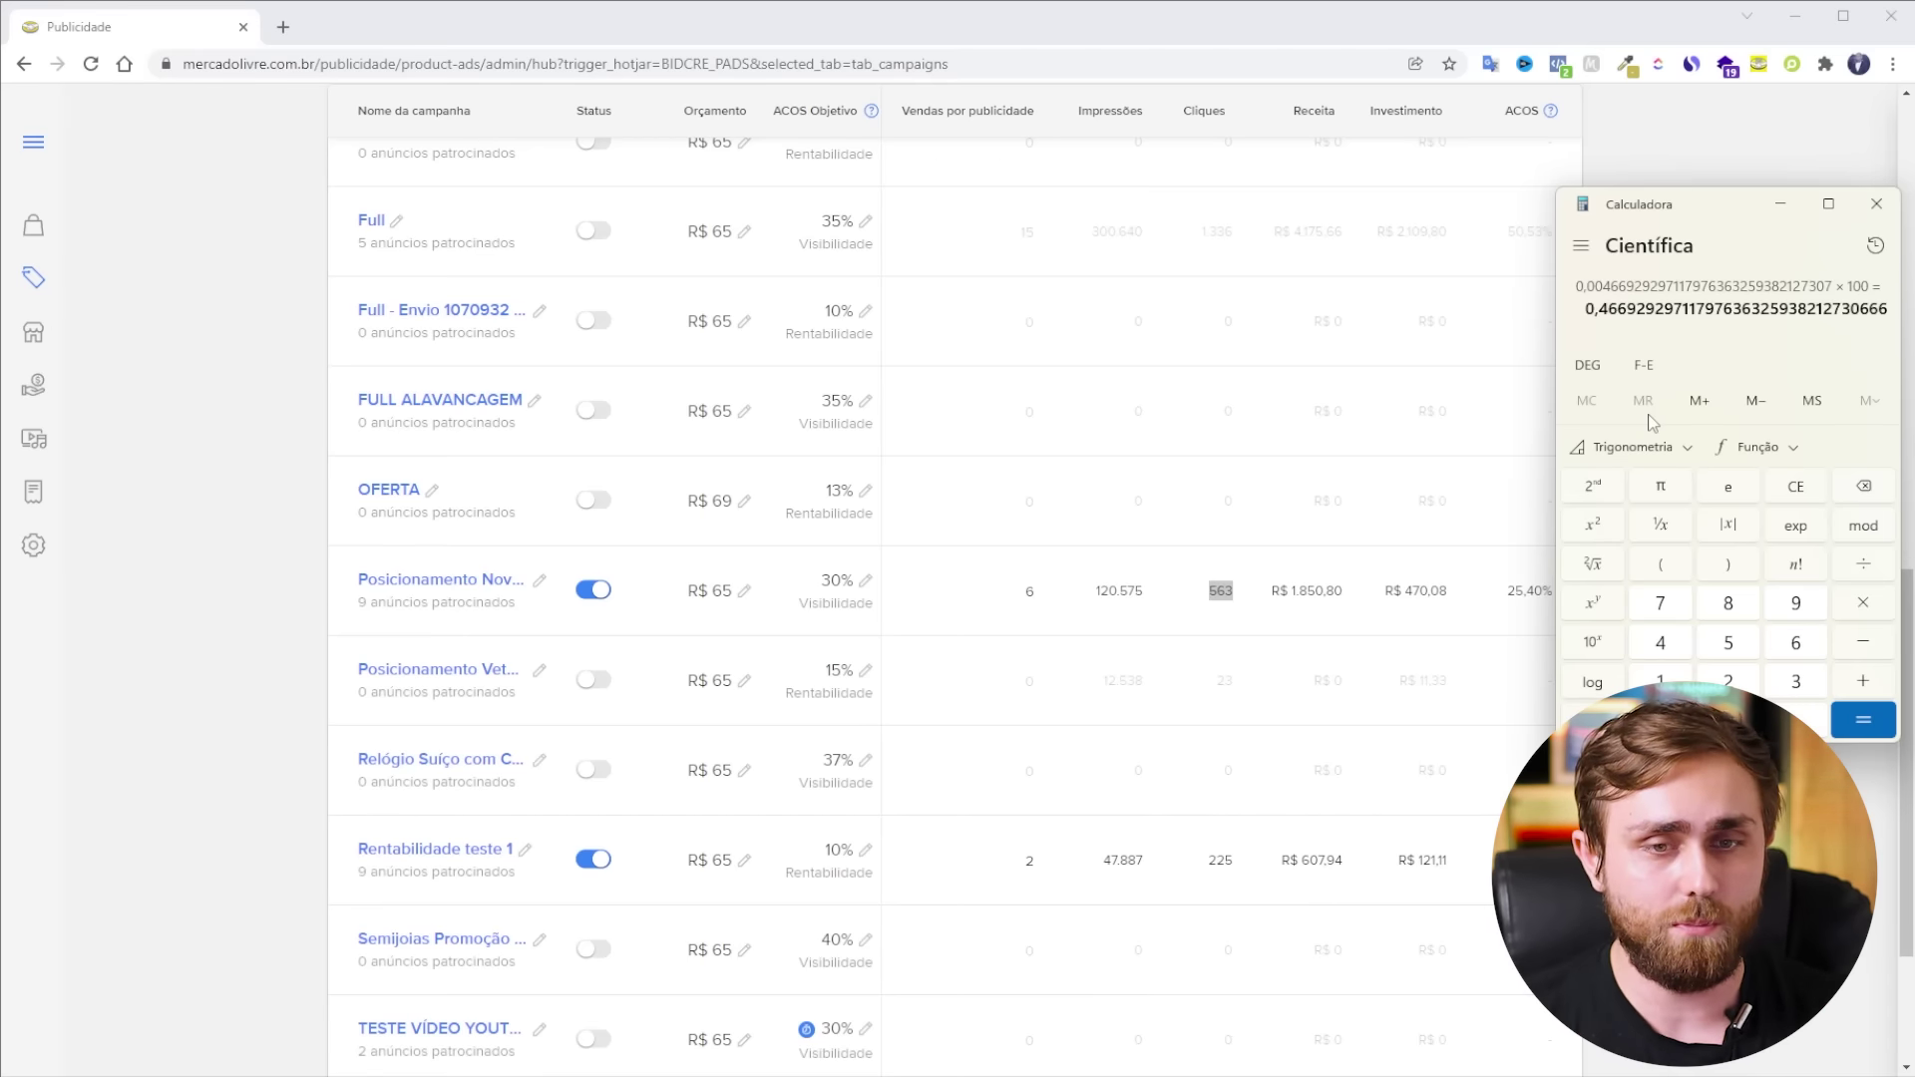
- Clear the calculator and compute the "Rentabilidade teste 1" campaign's click-through rate as 225 ÷ 47887 × 100
key("Escape")
type("225")
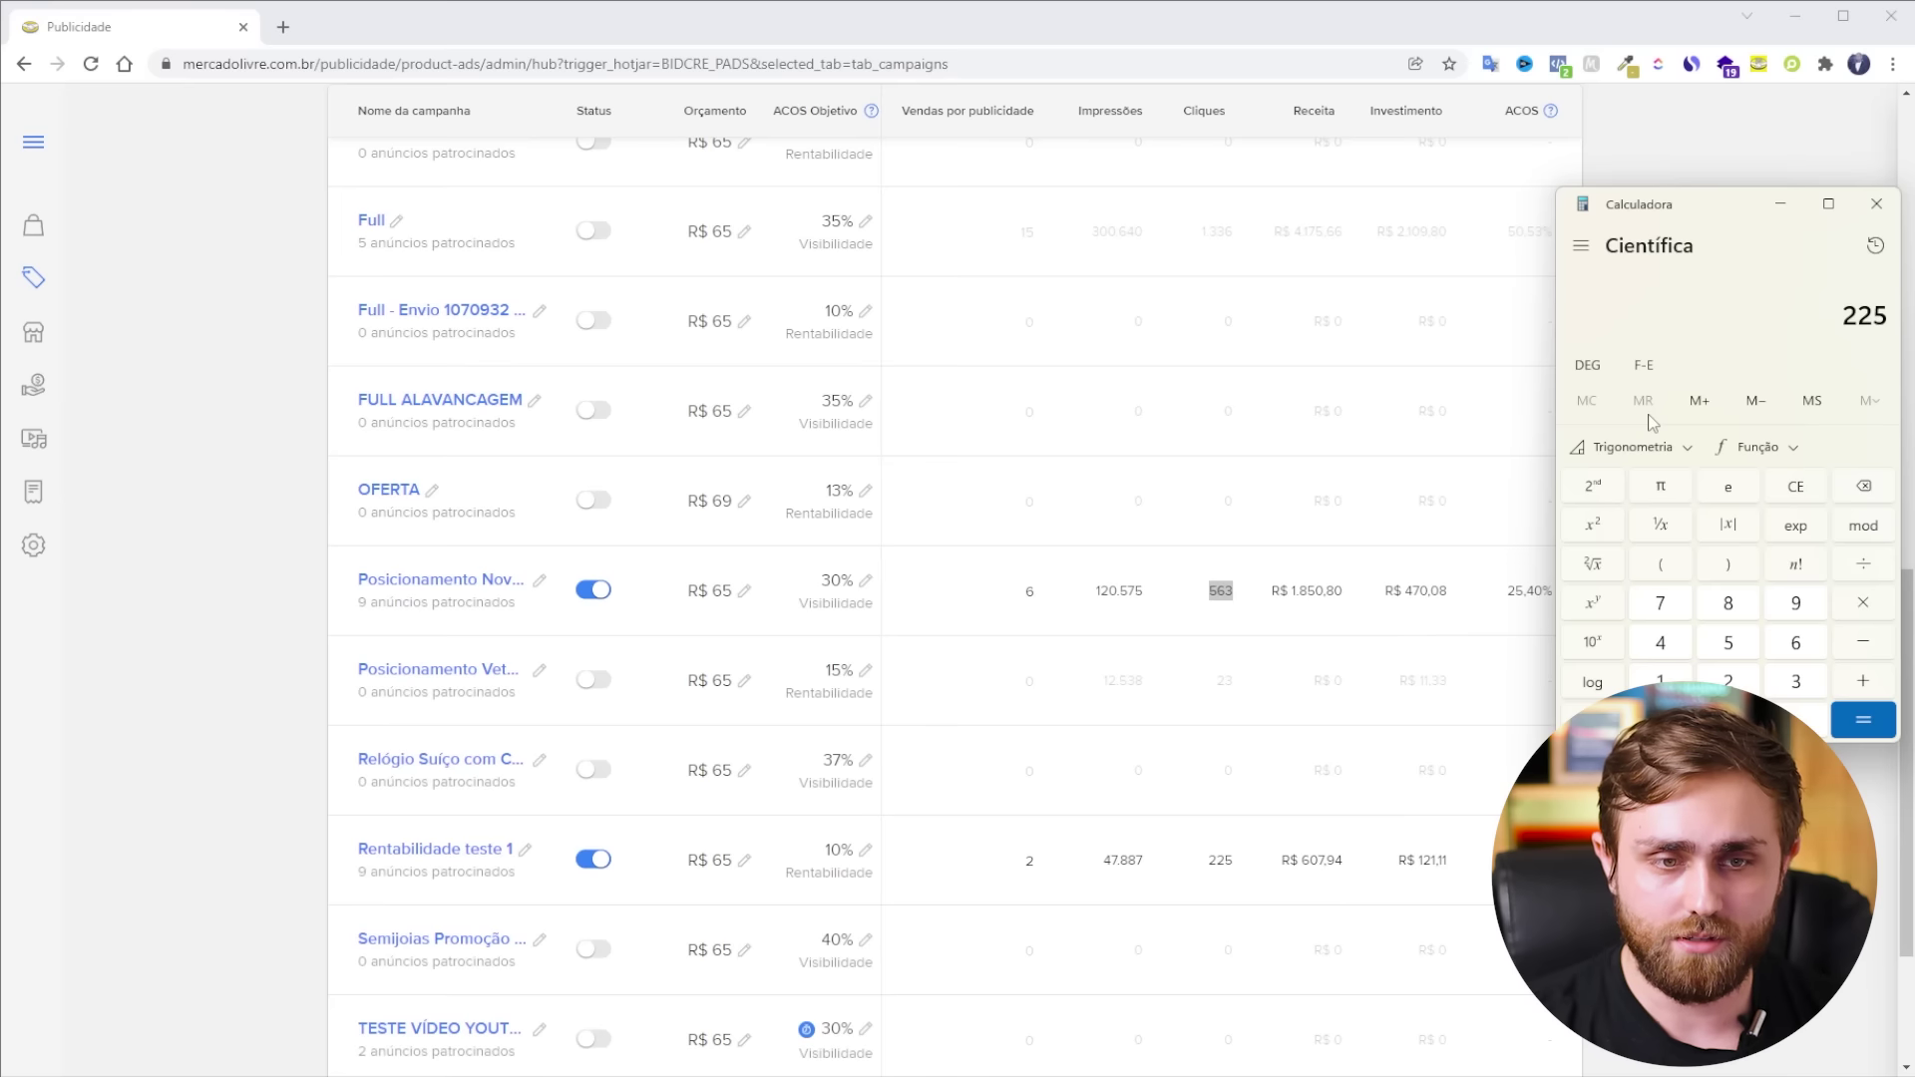
type(" ÷ 47887")
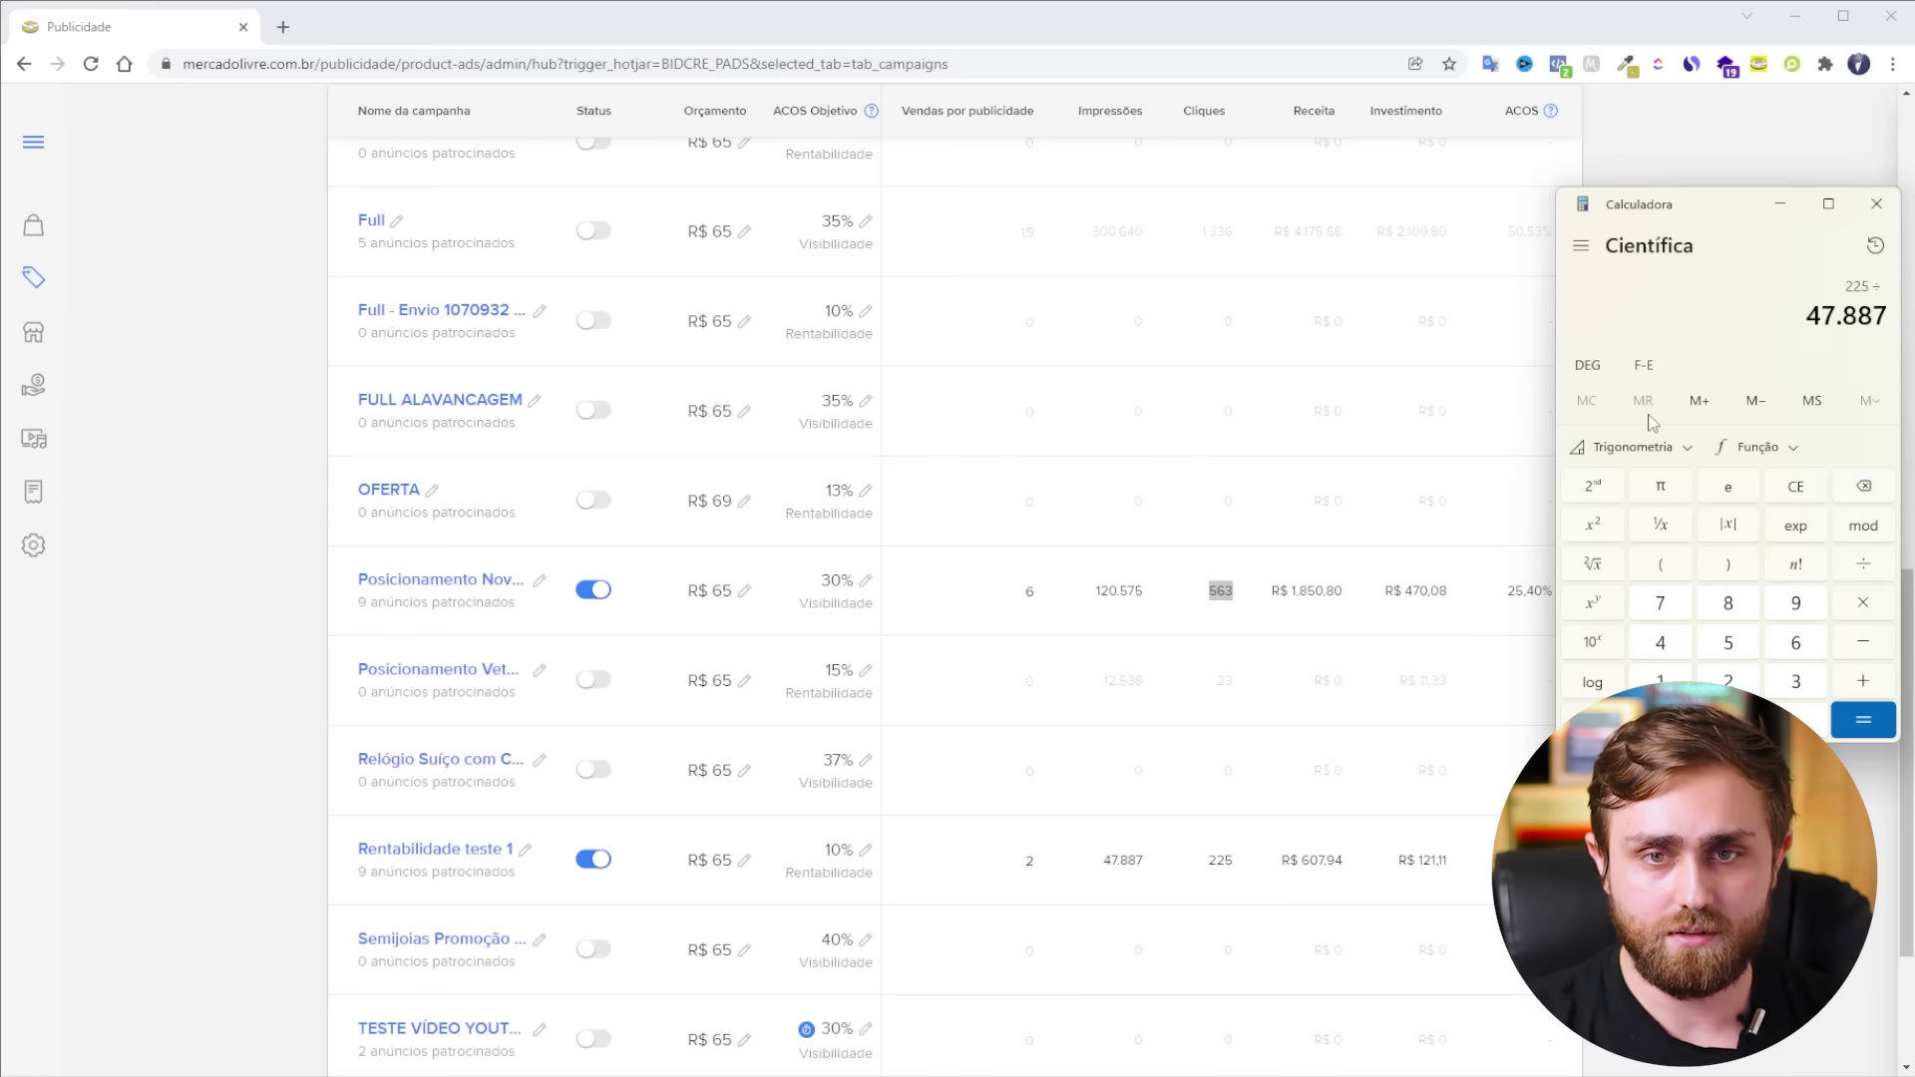
key("Return")
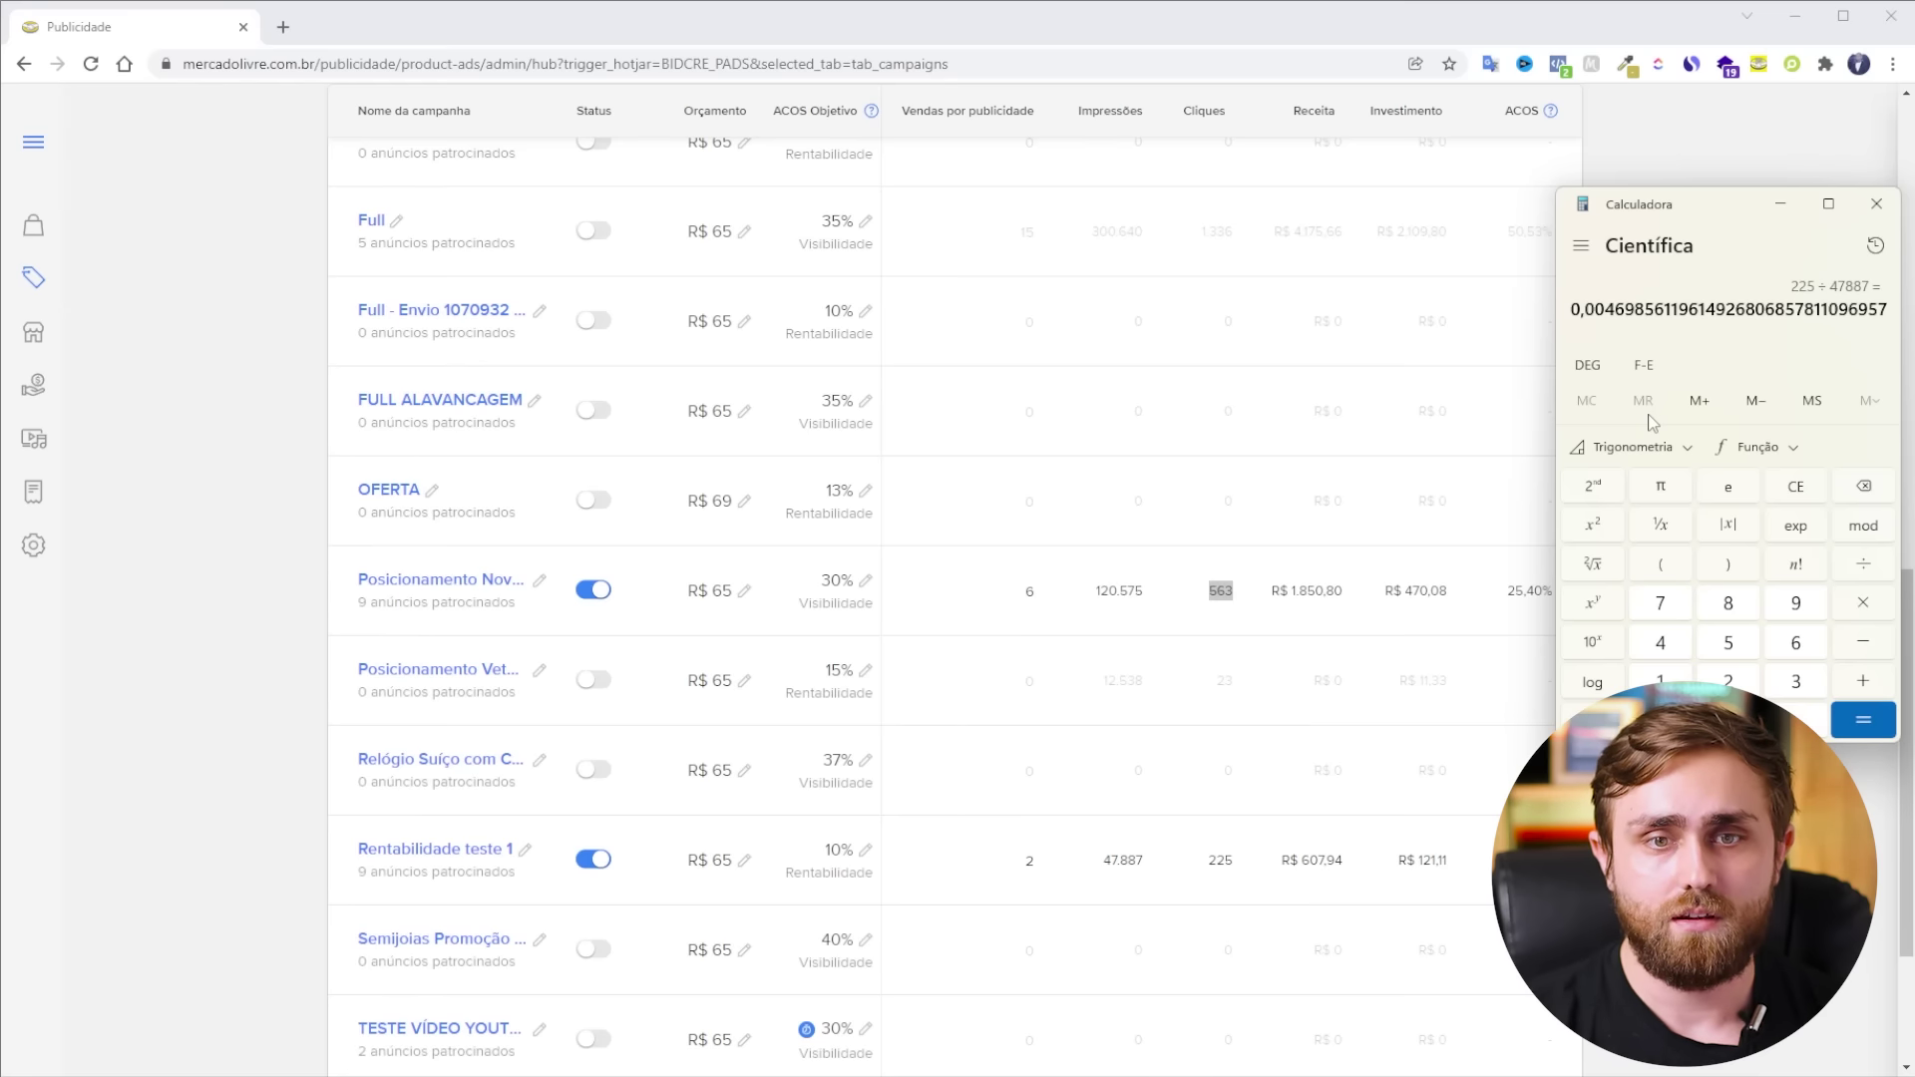
type("*100")
key("Return")
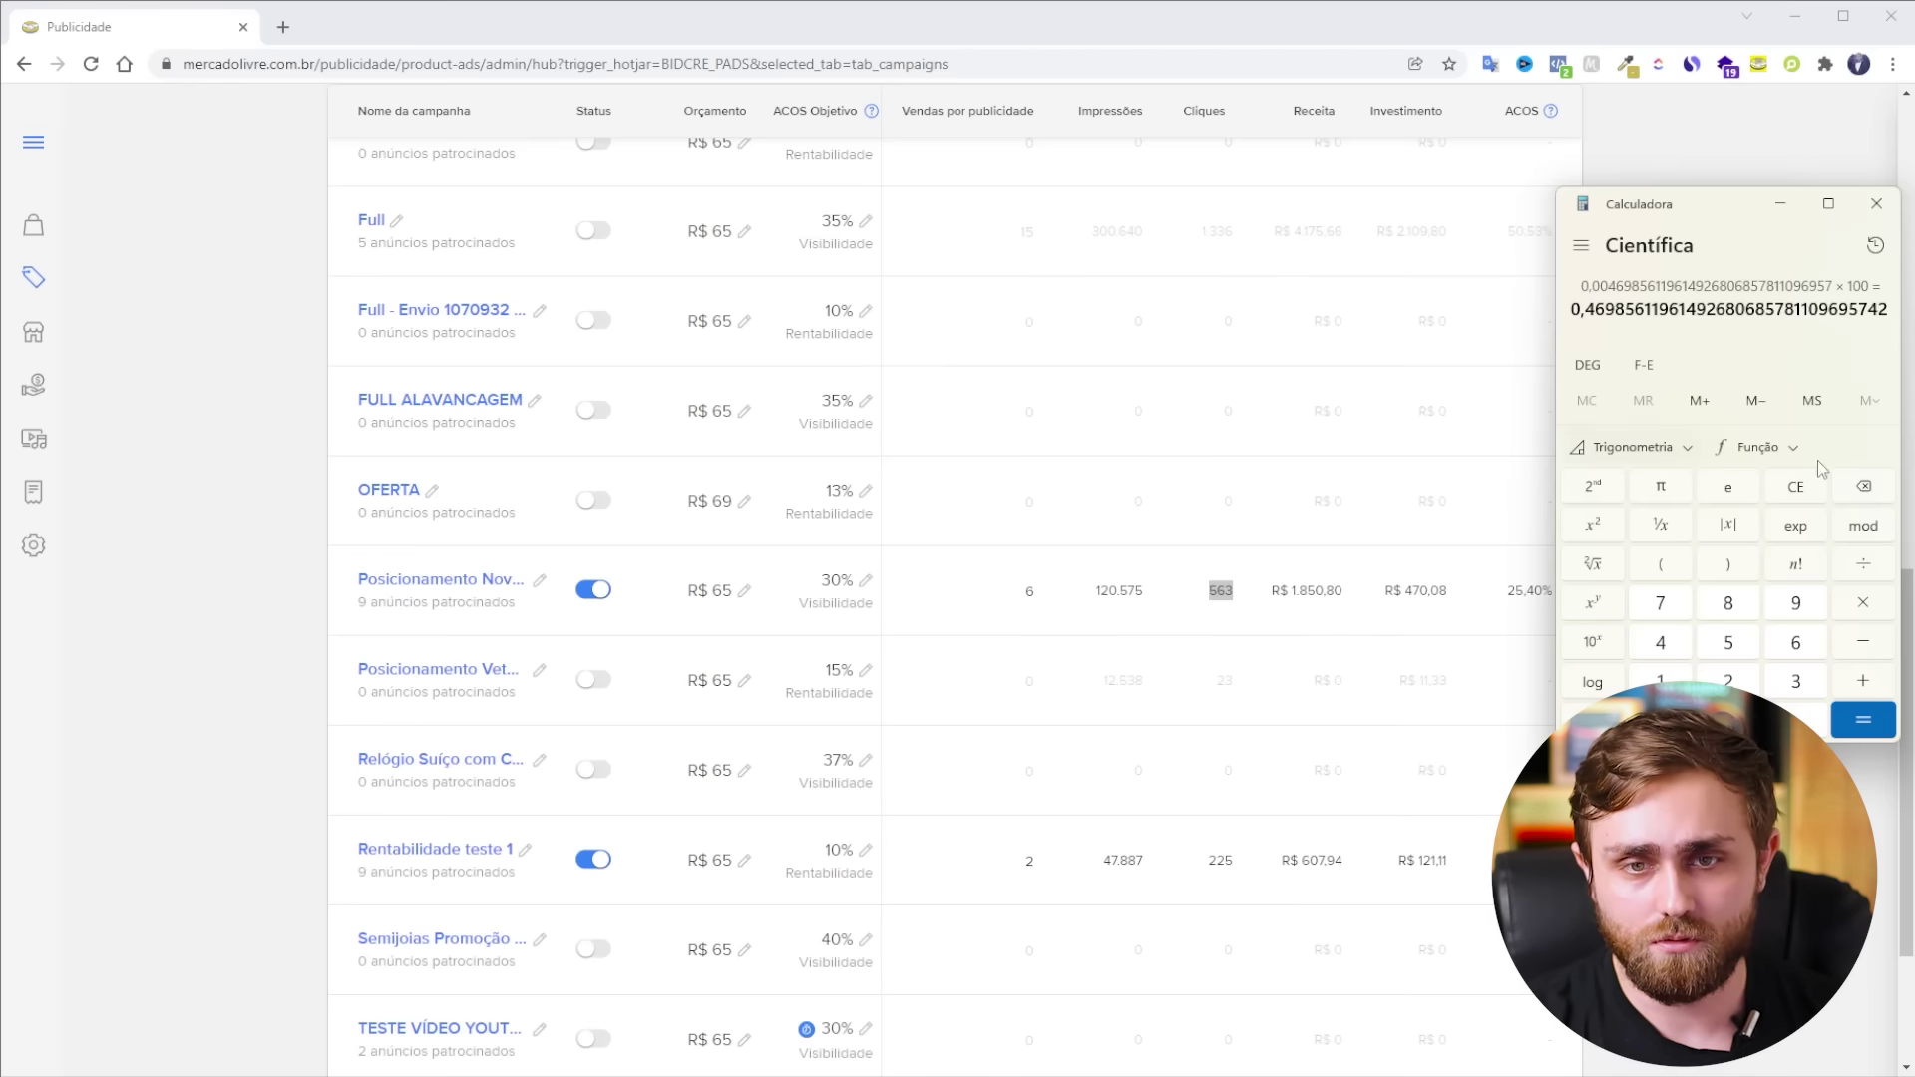
- Compute the paused "Full" campaign's click-through rate in the cleared calculator as 1336 ÷ 300640 × 100
scroll(1334, 676, "up", 3)
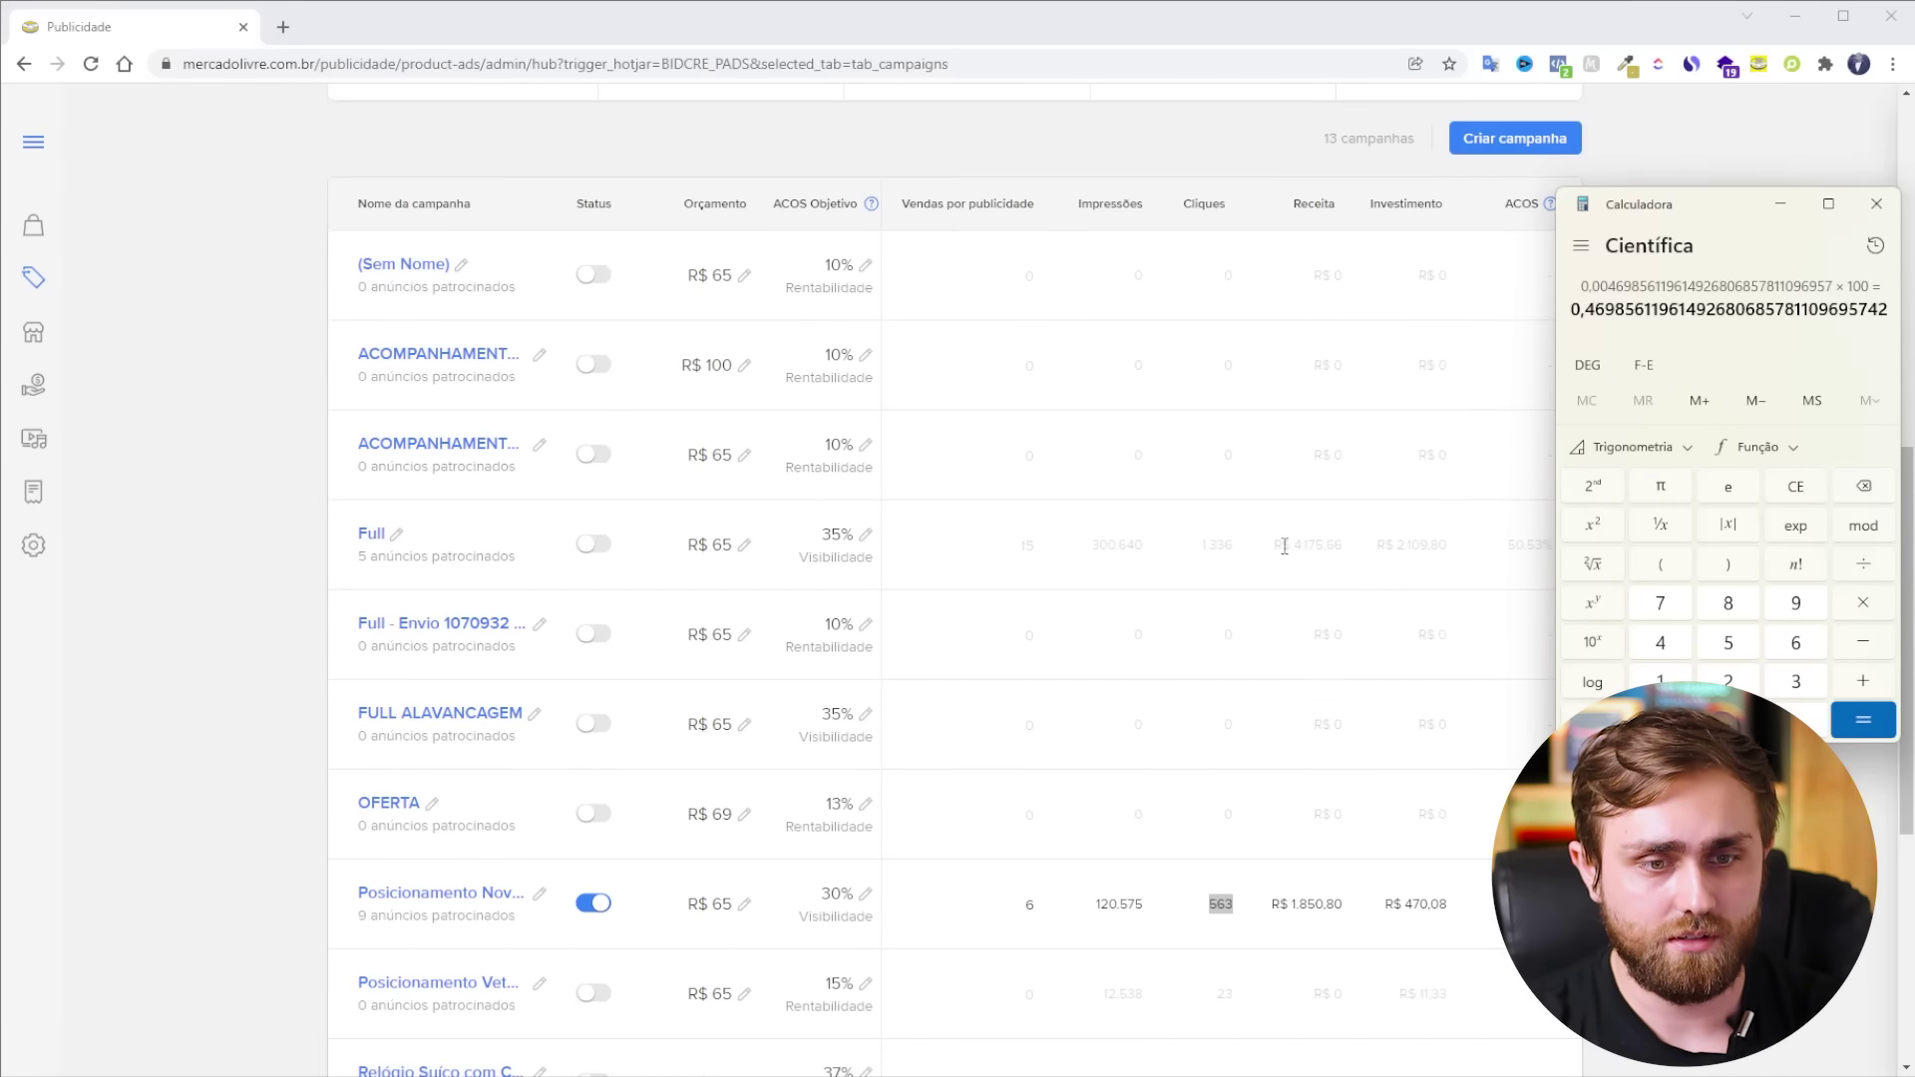
key("Escape")
type("1336")
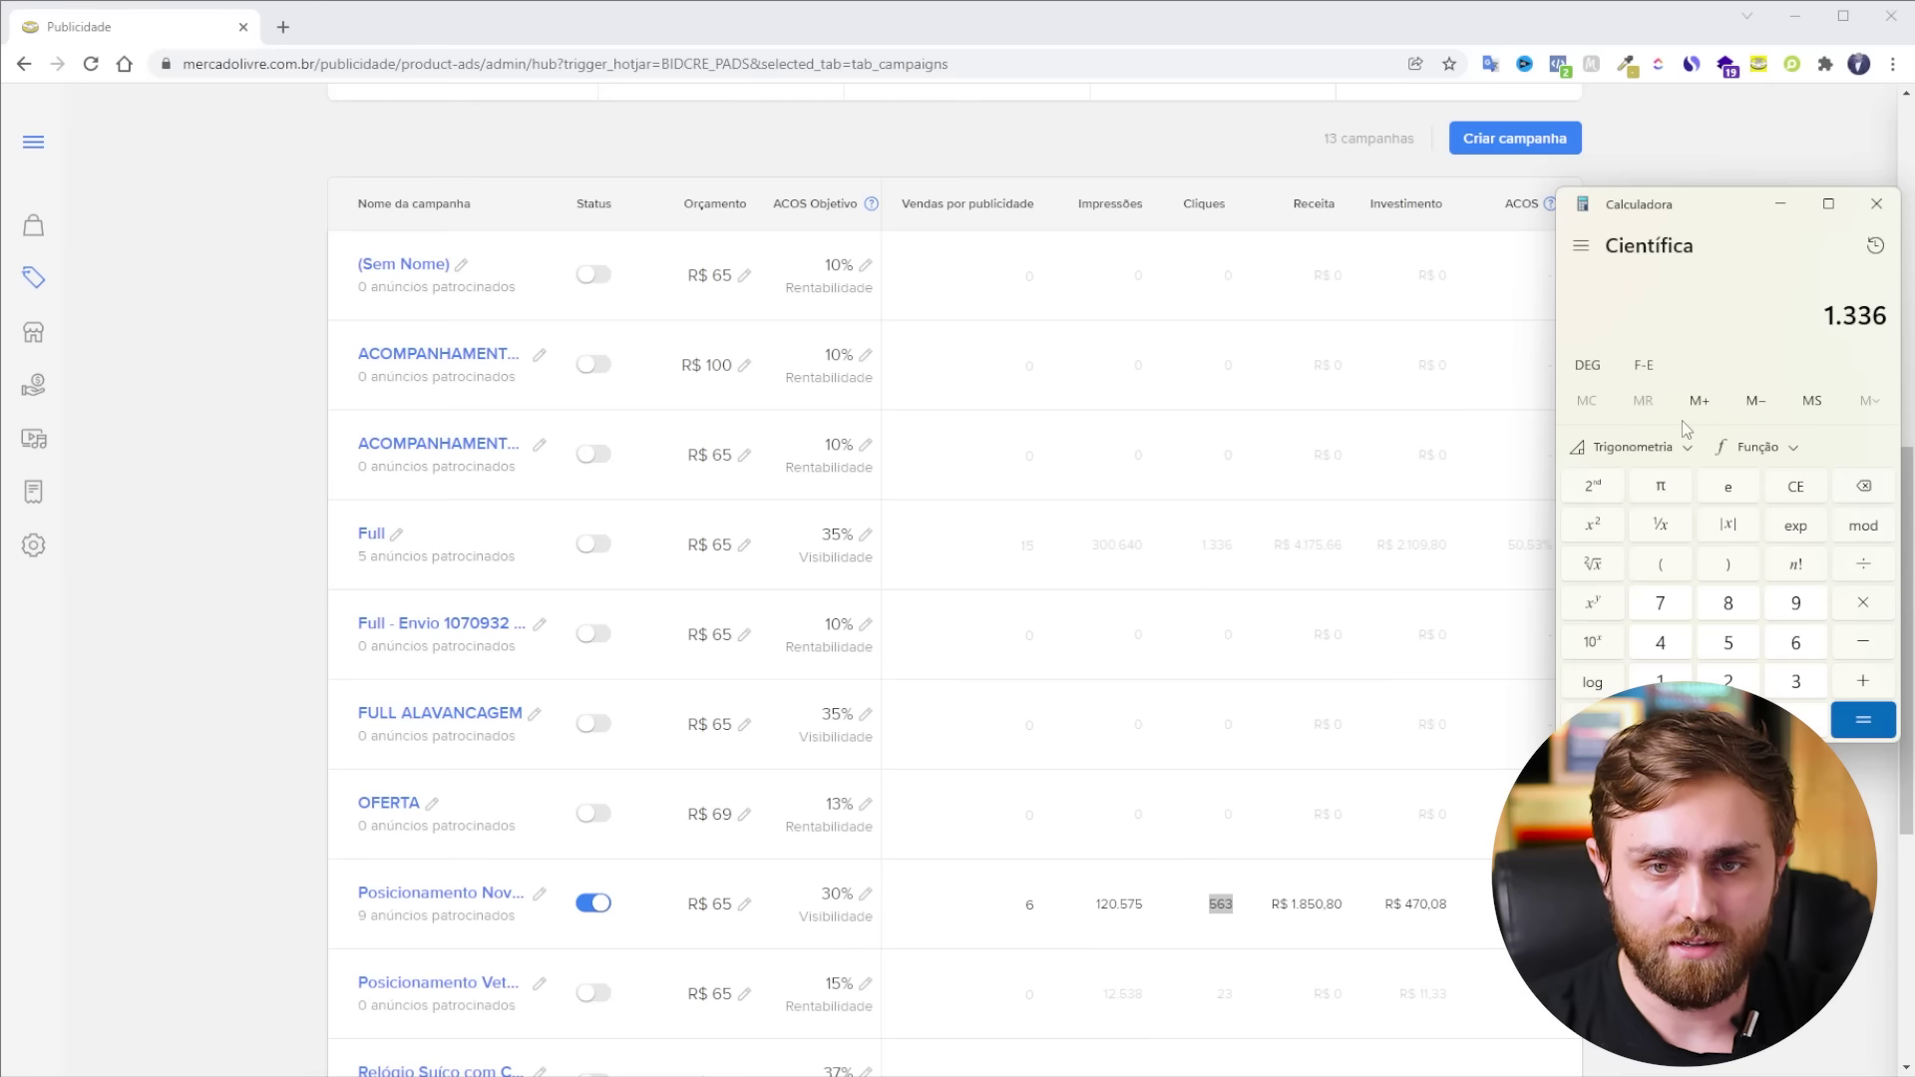
key("slash")
type("300")
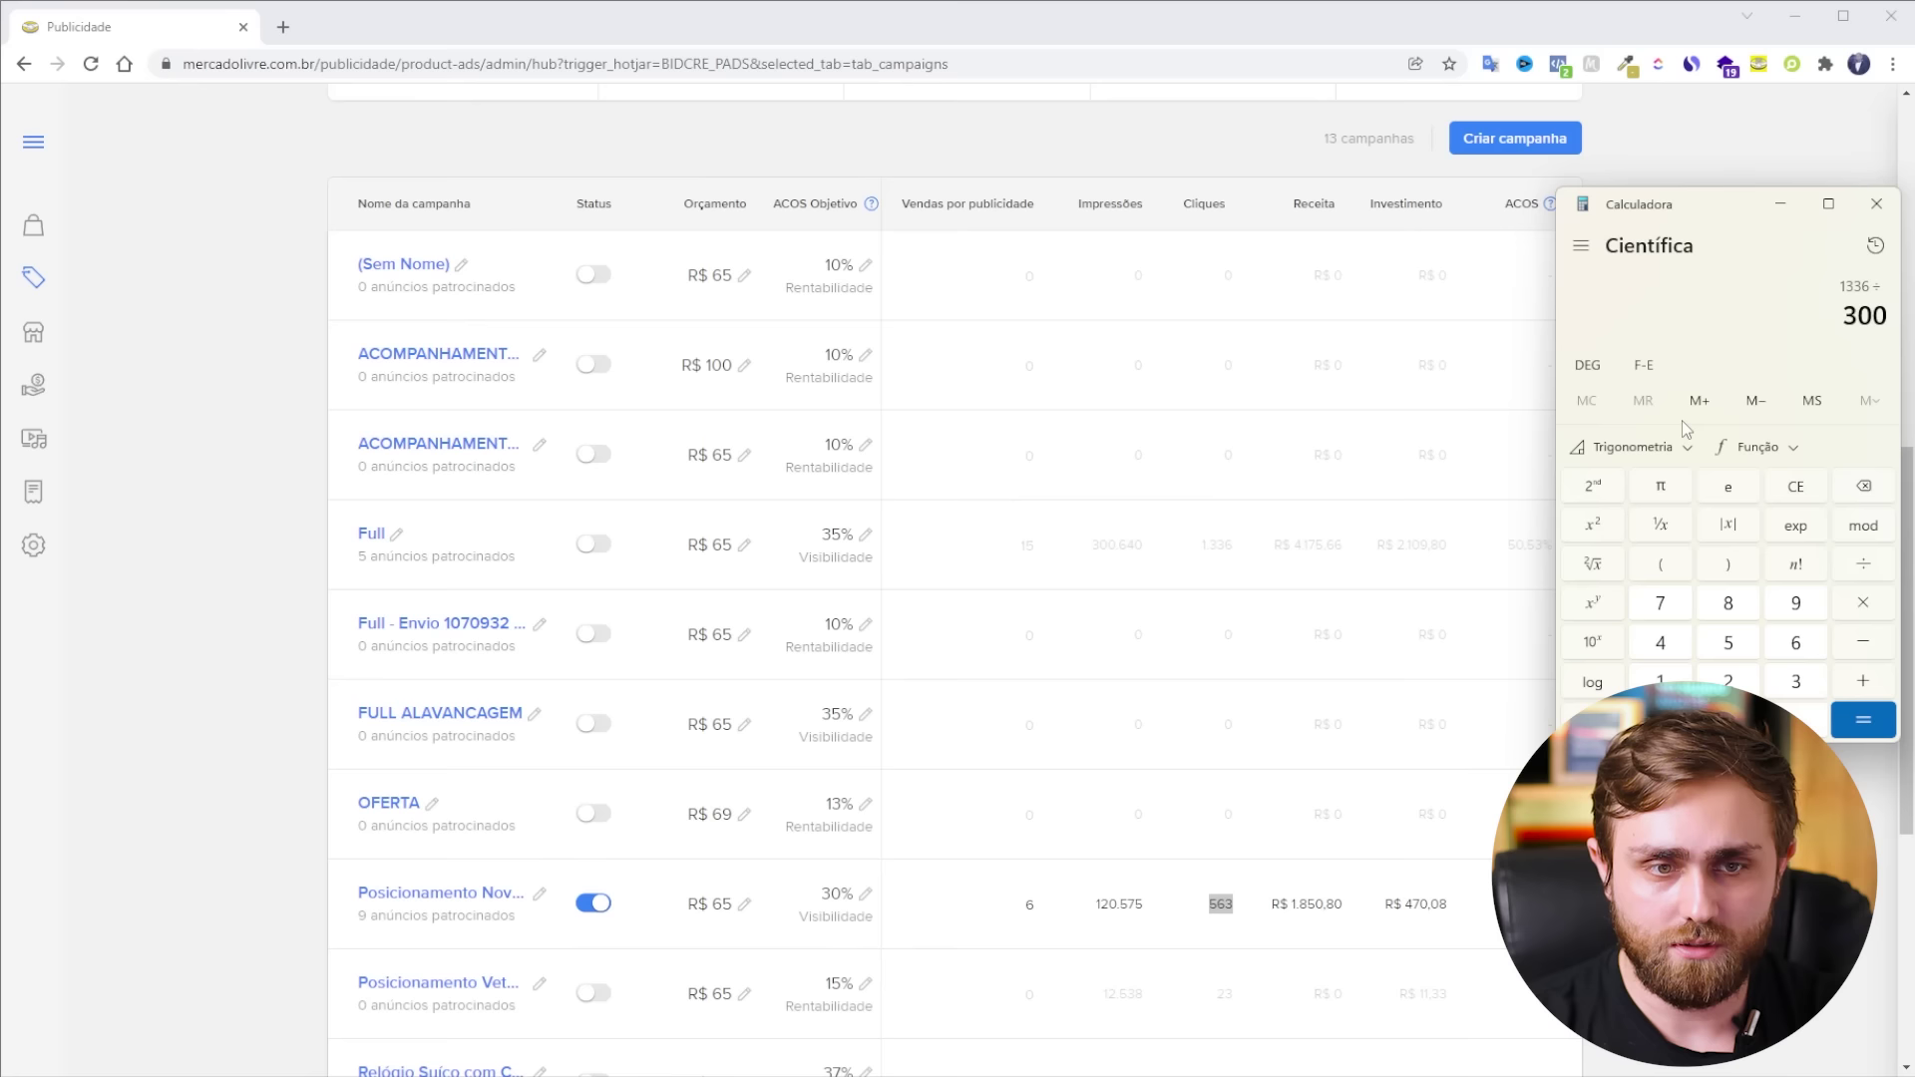
type("640")
key("Return")
key("asterisk")
type("100 =")
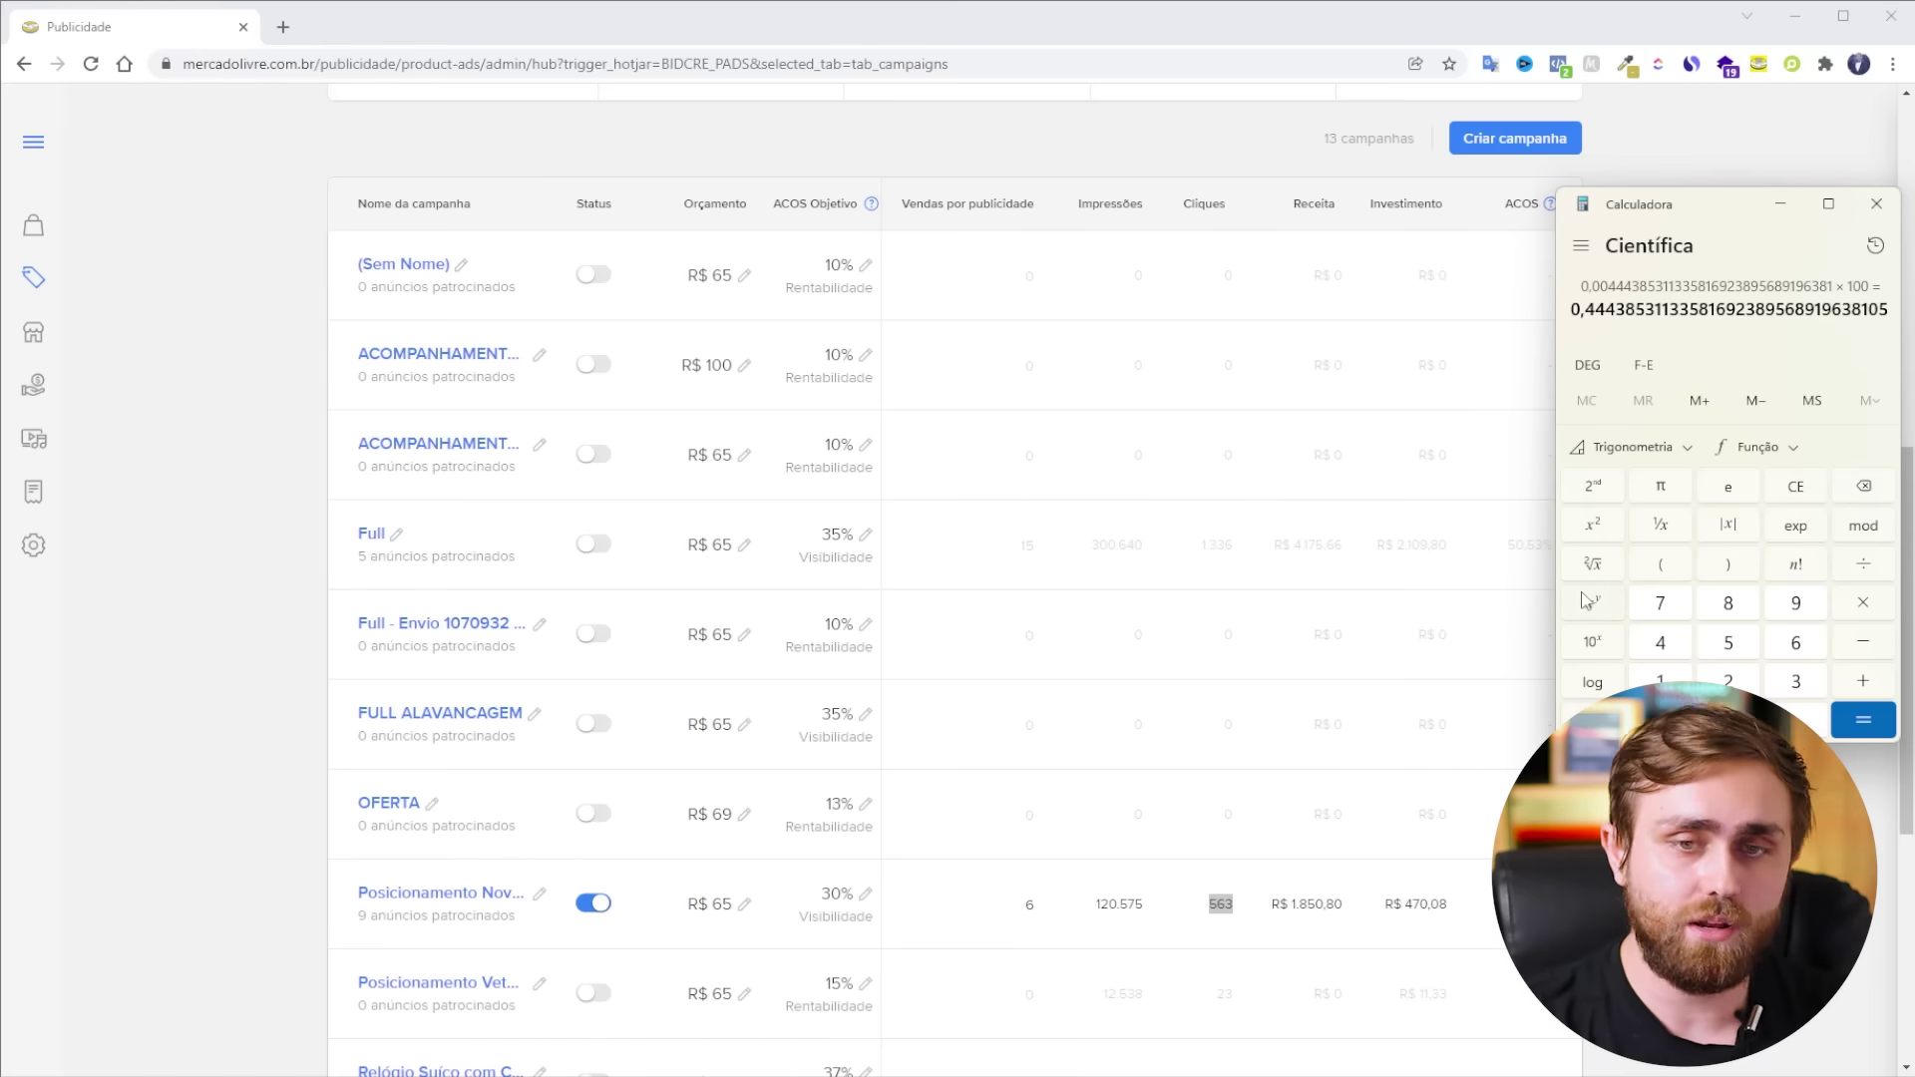
- Close the calculator and switch from the campaigns to the sponsored ads (Anúncios patrocinados) view
left_click(1876, 204)
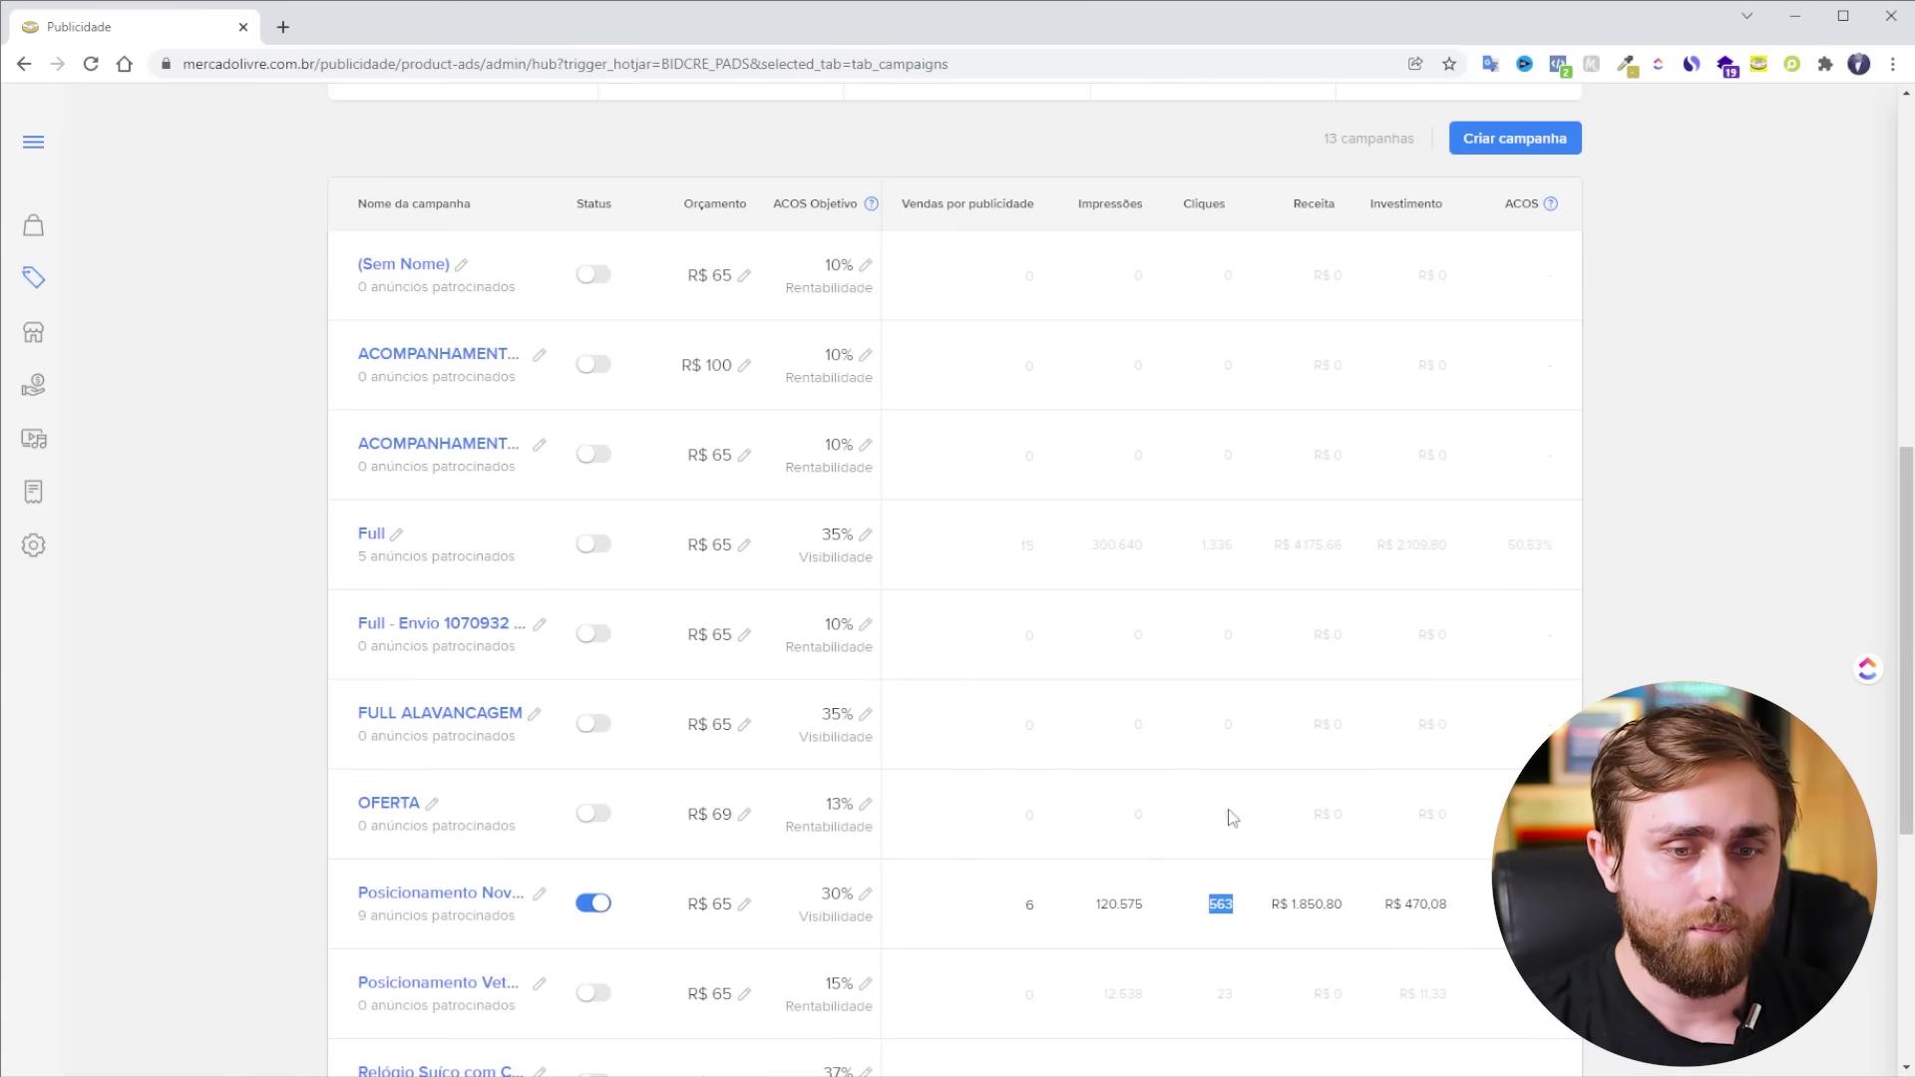
scroll(1089, 632, "down", 4)
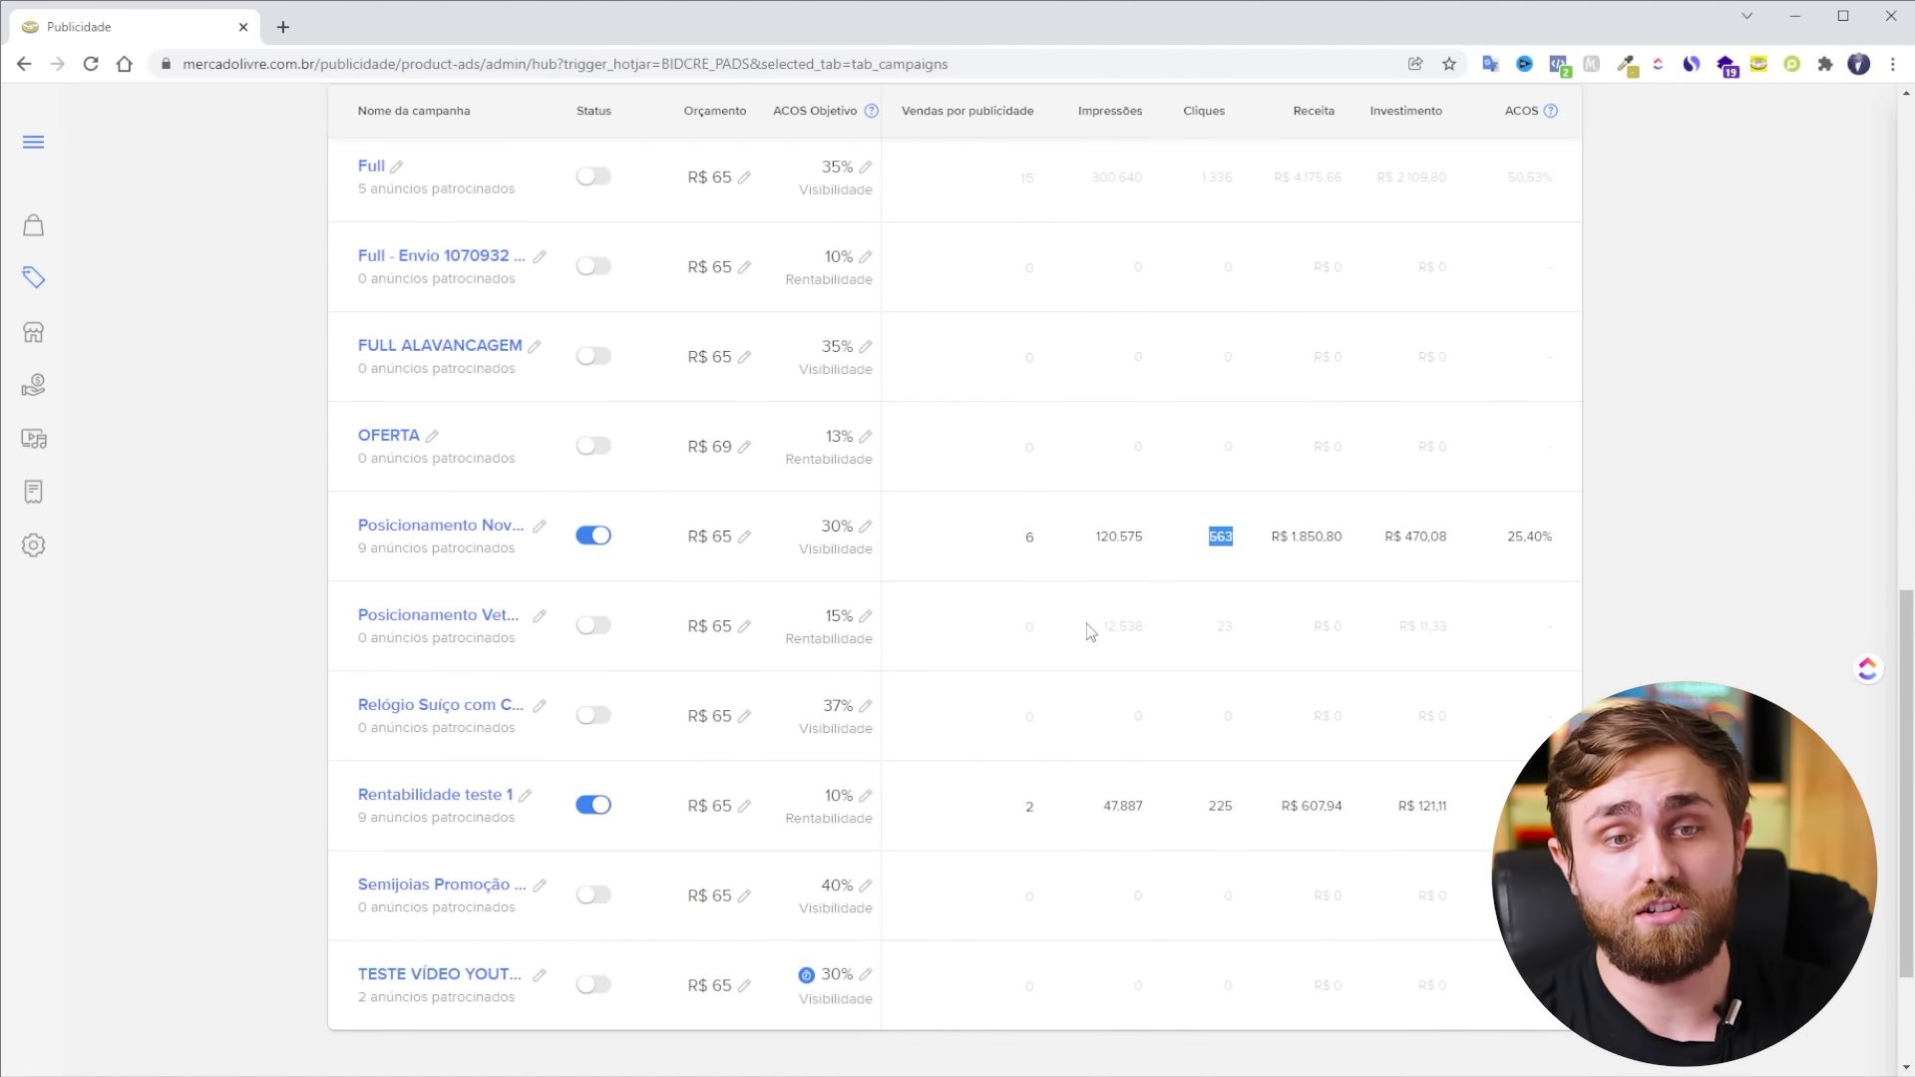
scroll(942, 791, "up", 12)
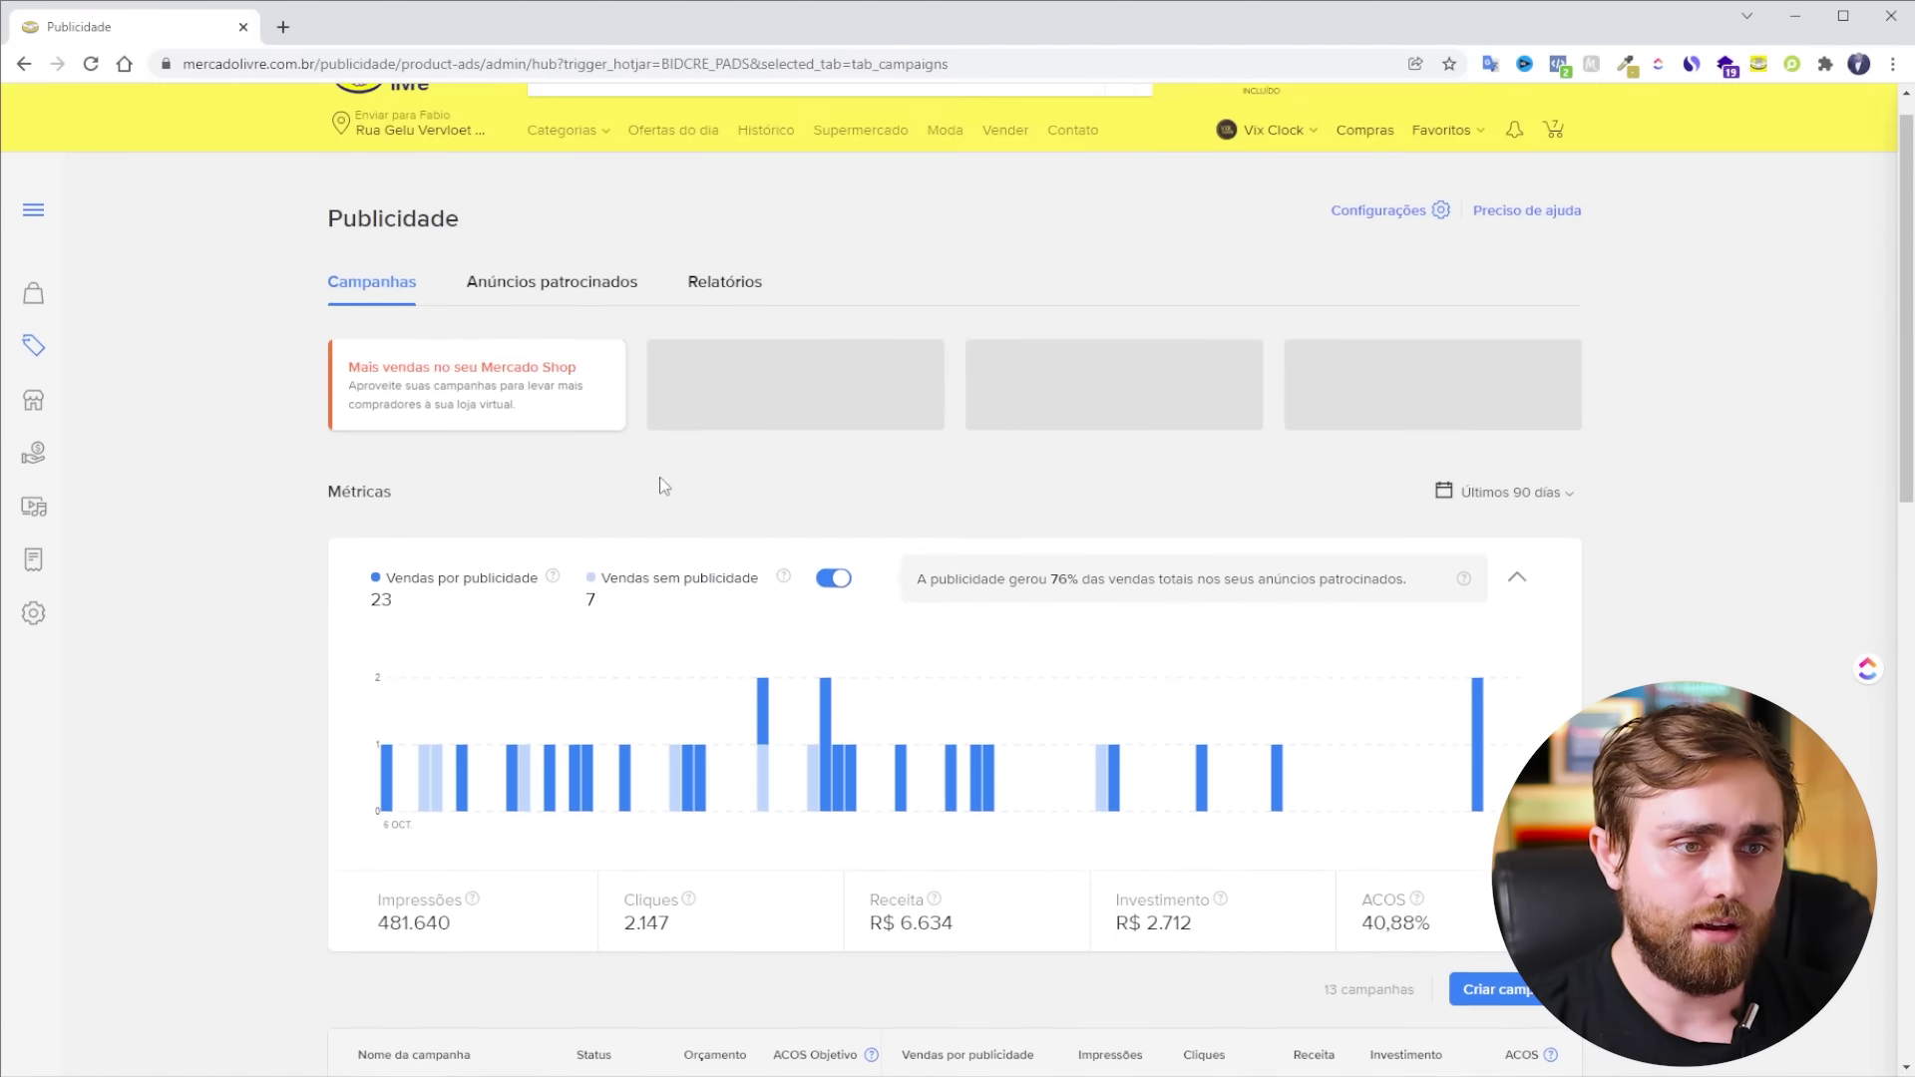
left_click(547, 298)
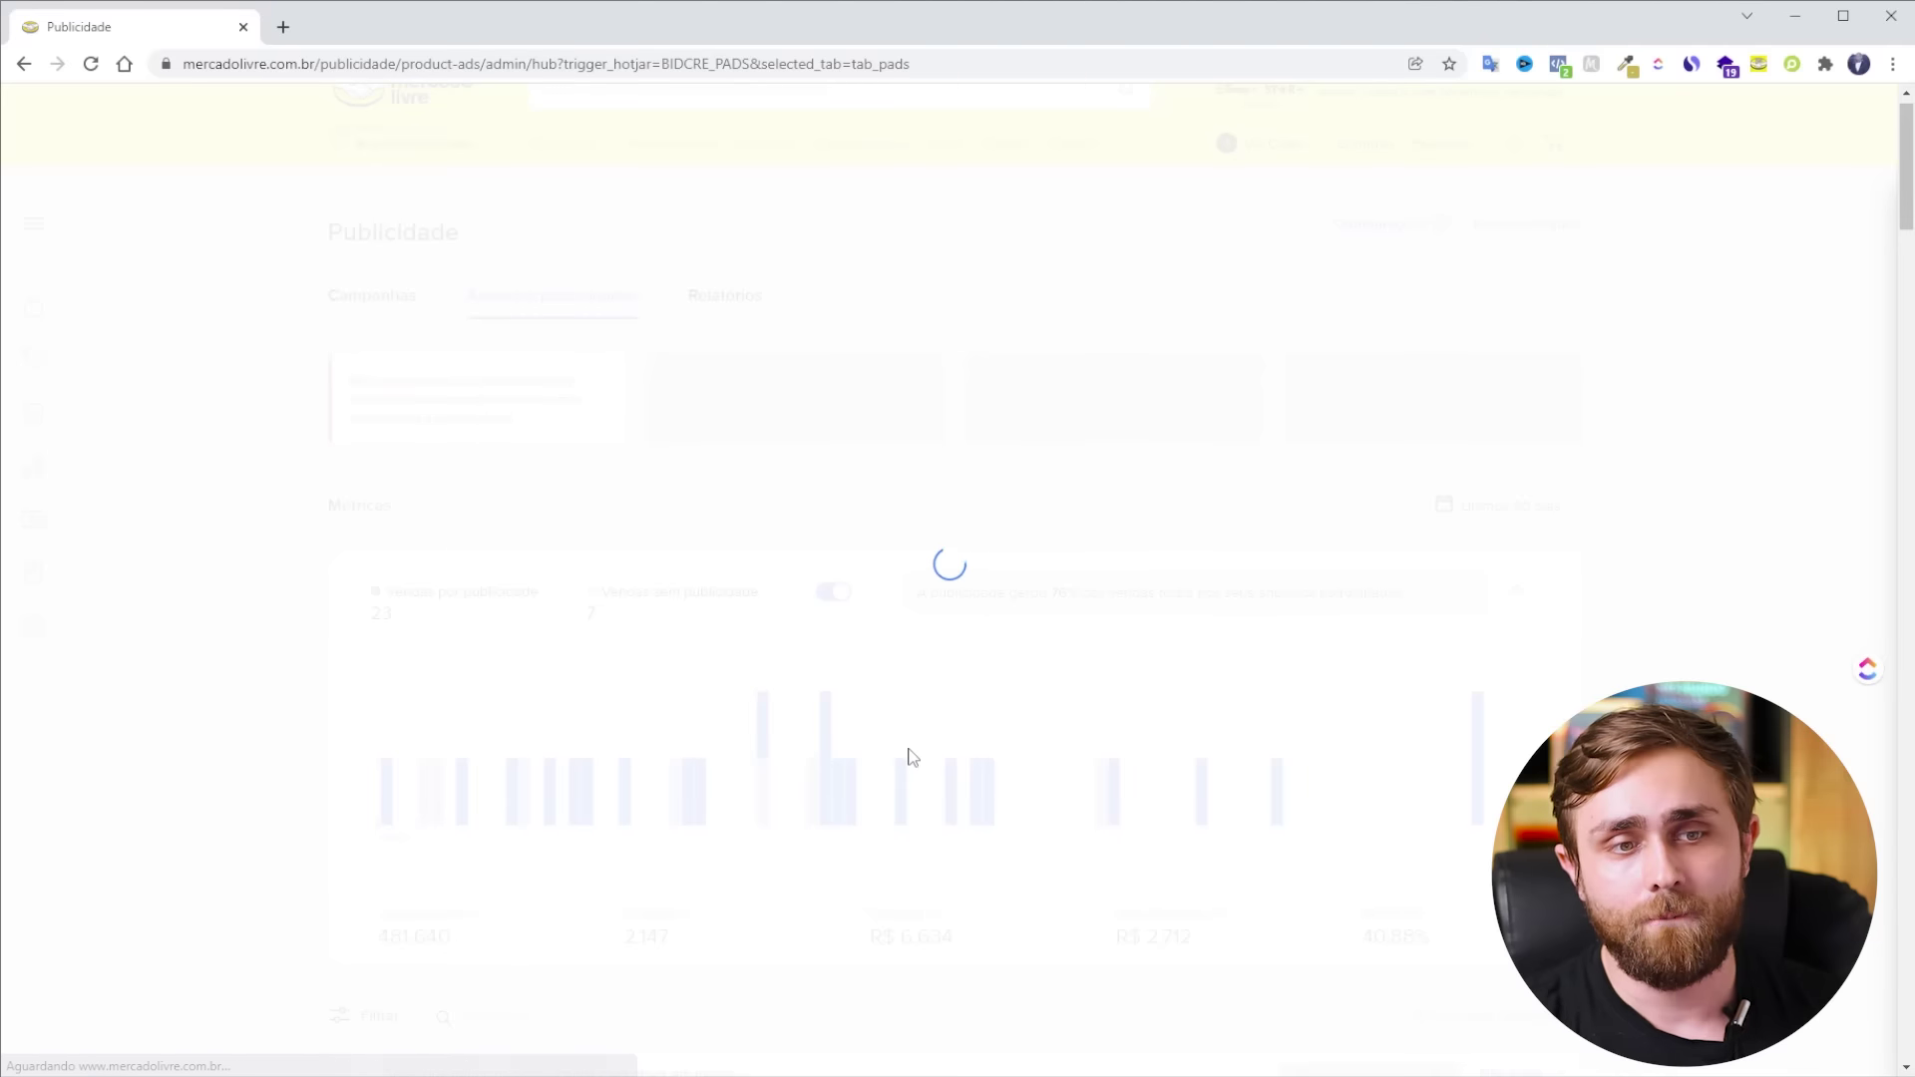
- Review the clicks, cost per click, sales and ACOS of the individual sponsored ads, and open the Relatórios view
scroll(912, 760, "down", 5)
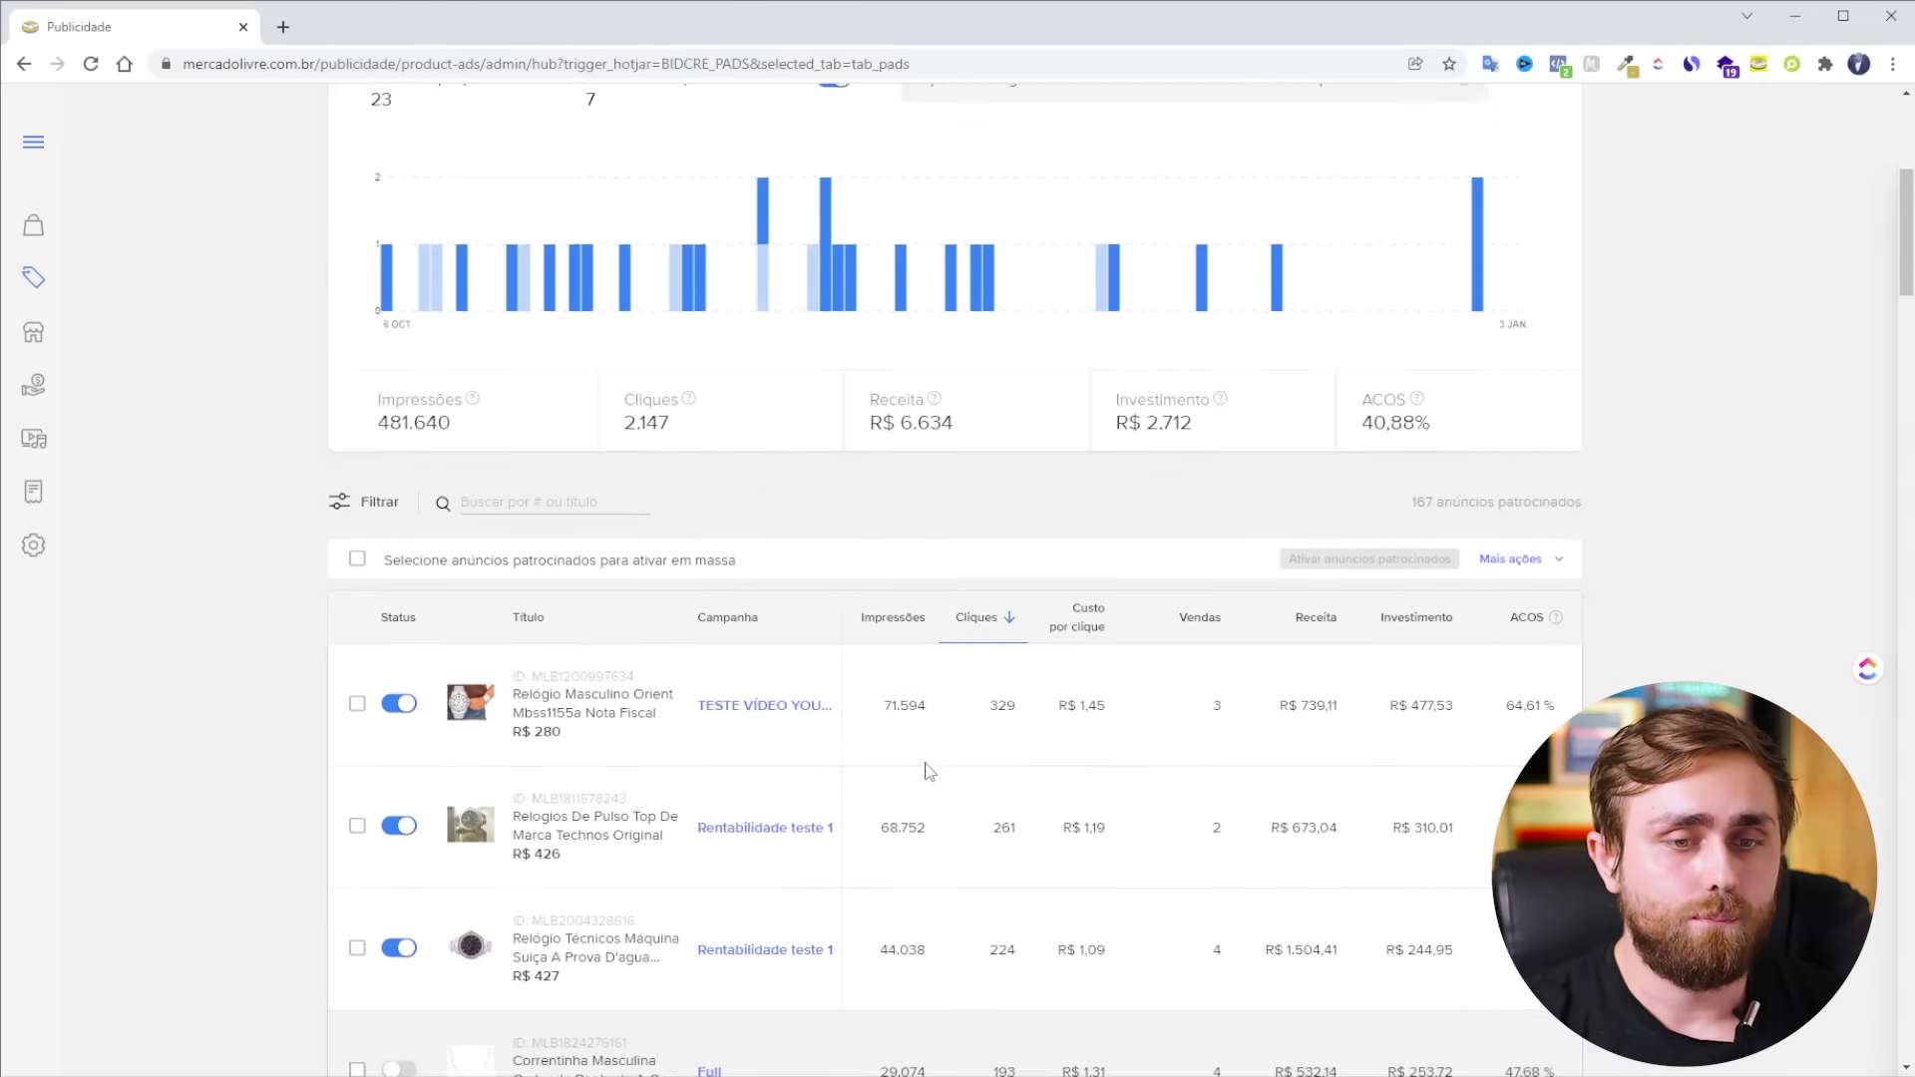
scroll(925, 768, "down", 10)
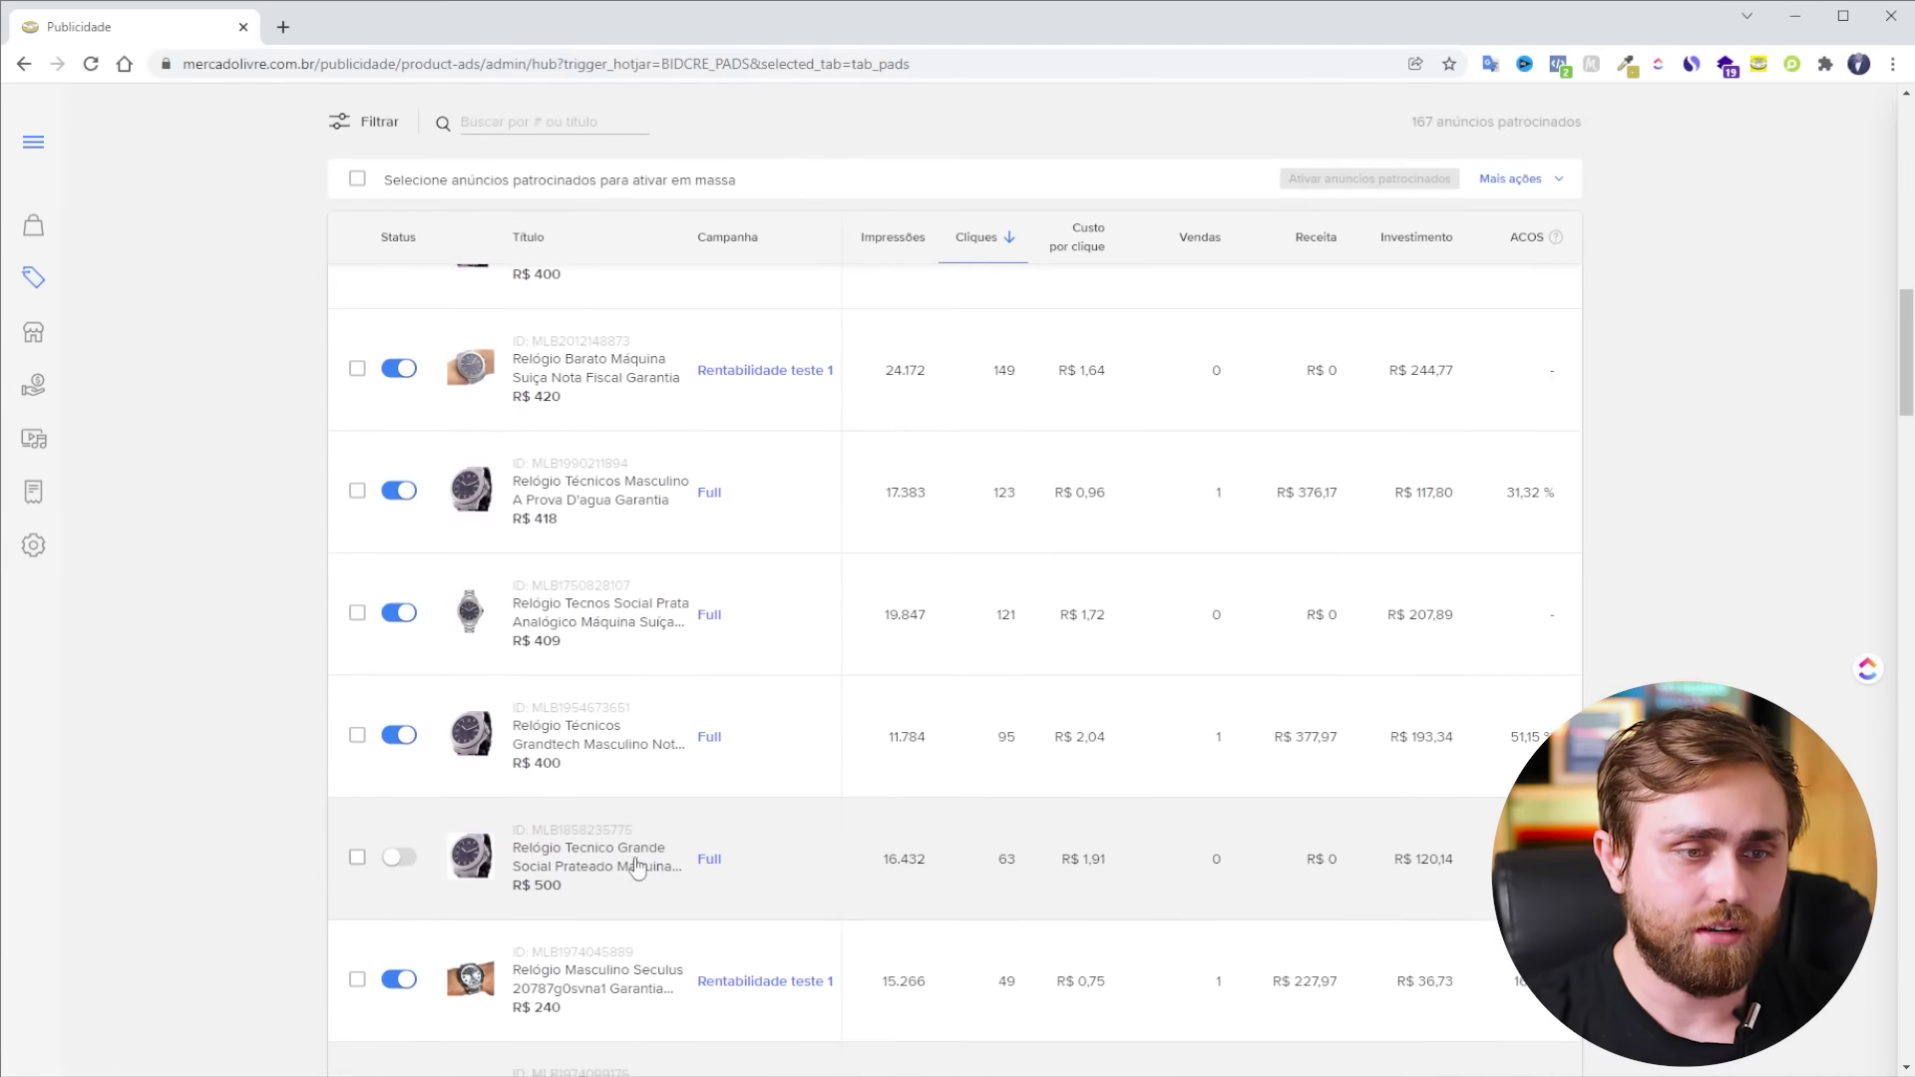
scroll(1110, 889, "down", 4)
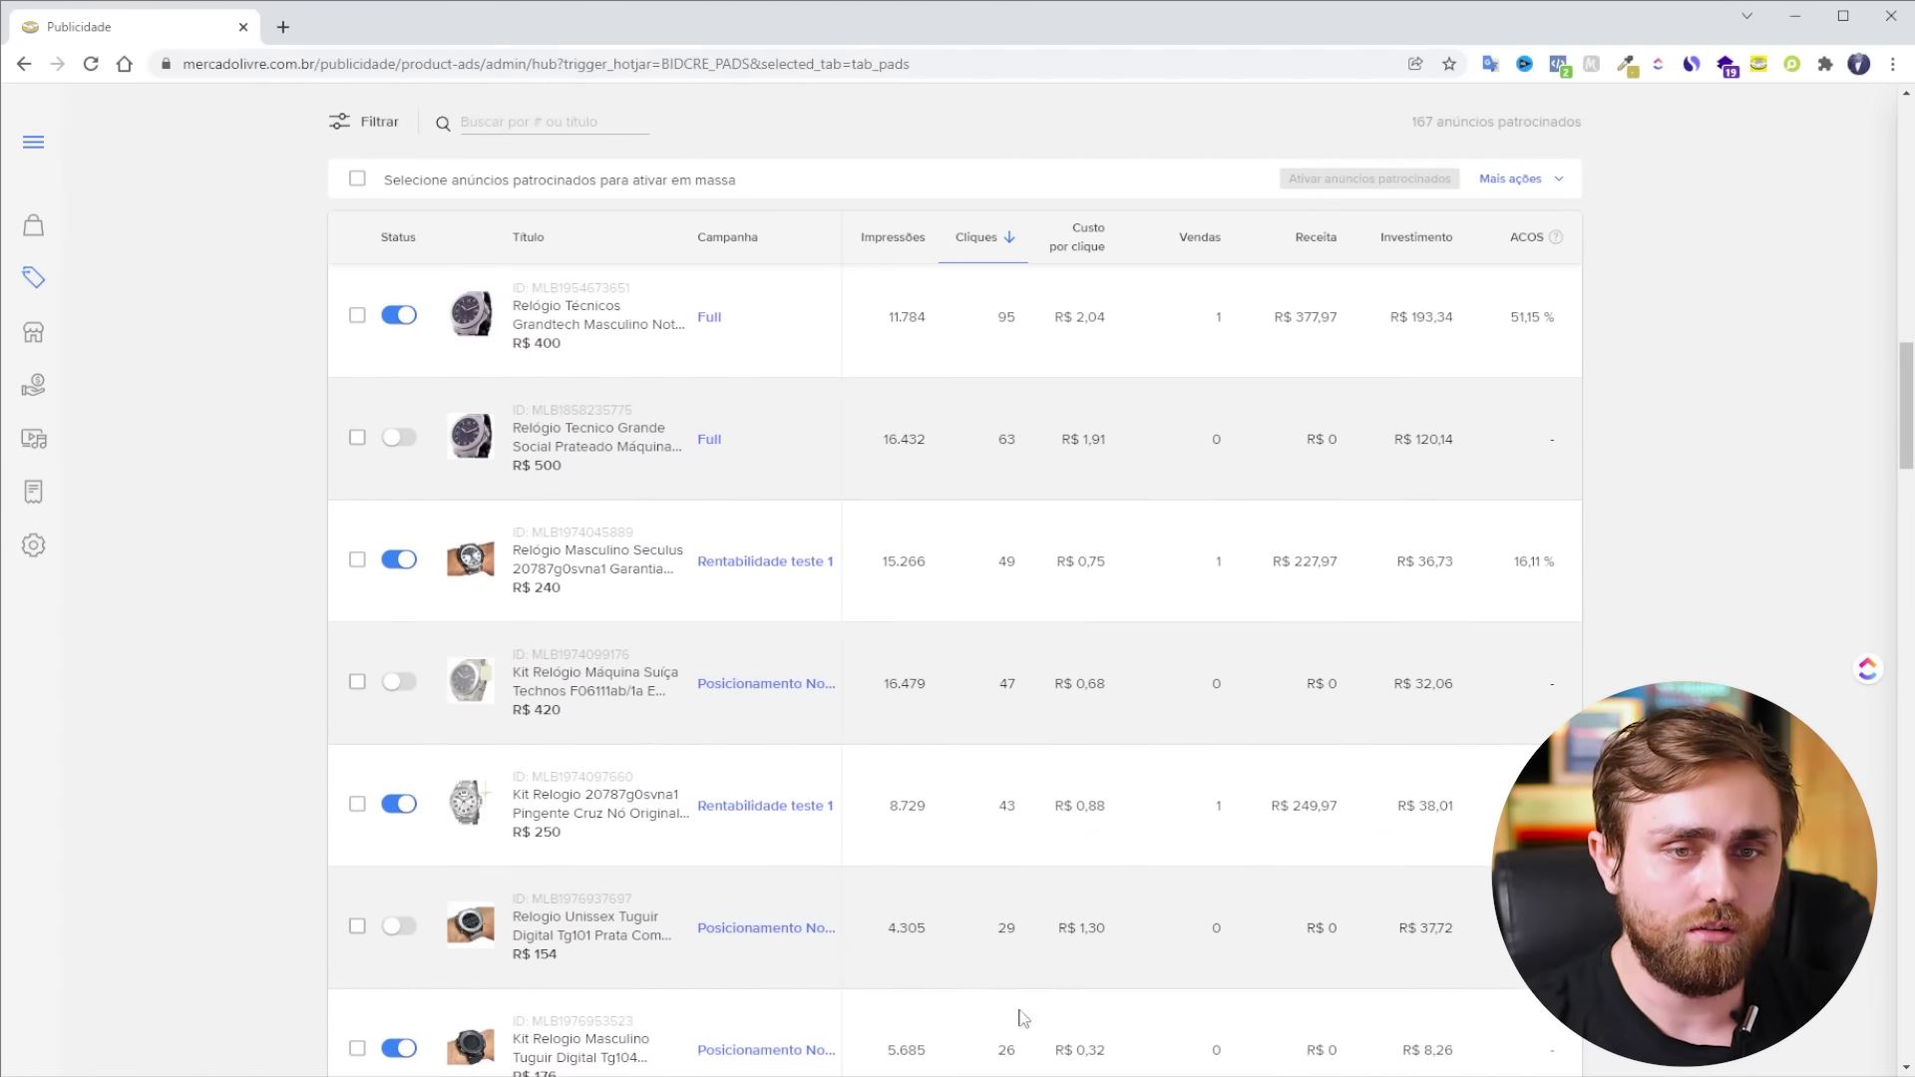
scroll(1023, 1017, "up", 15)
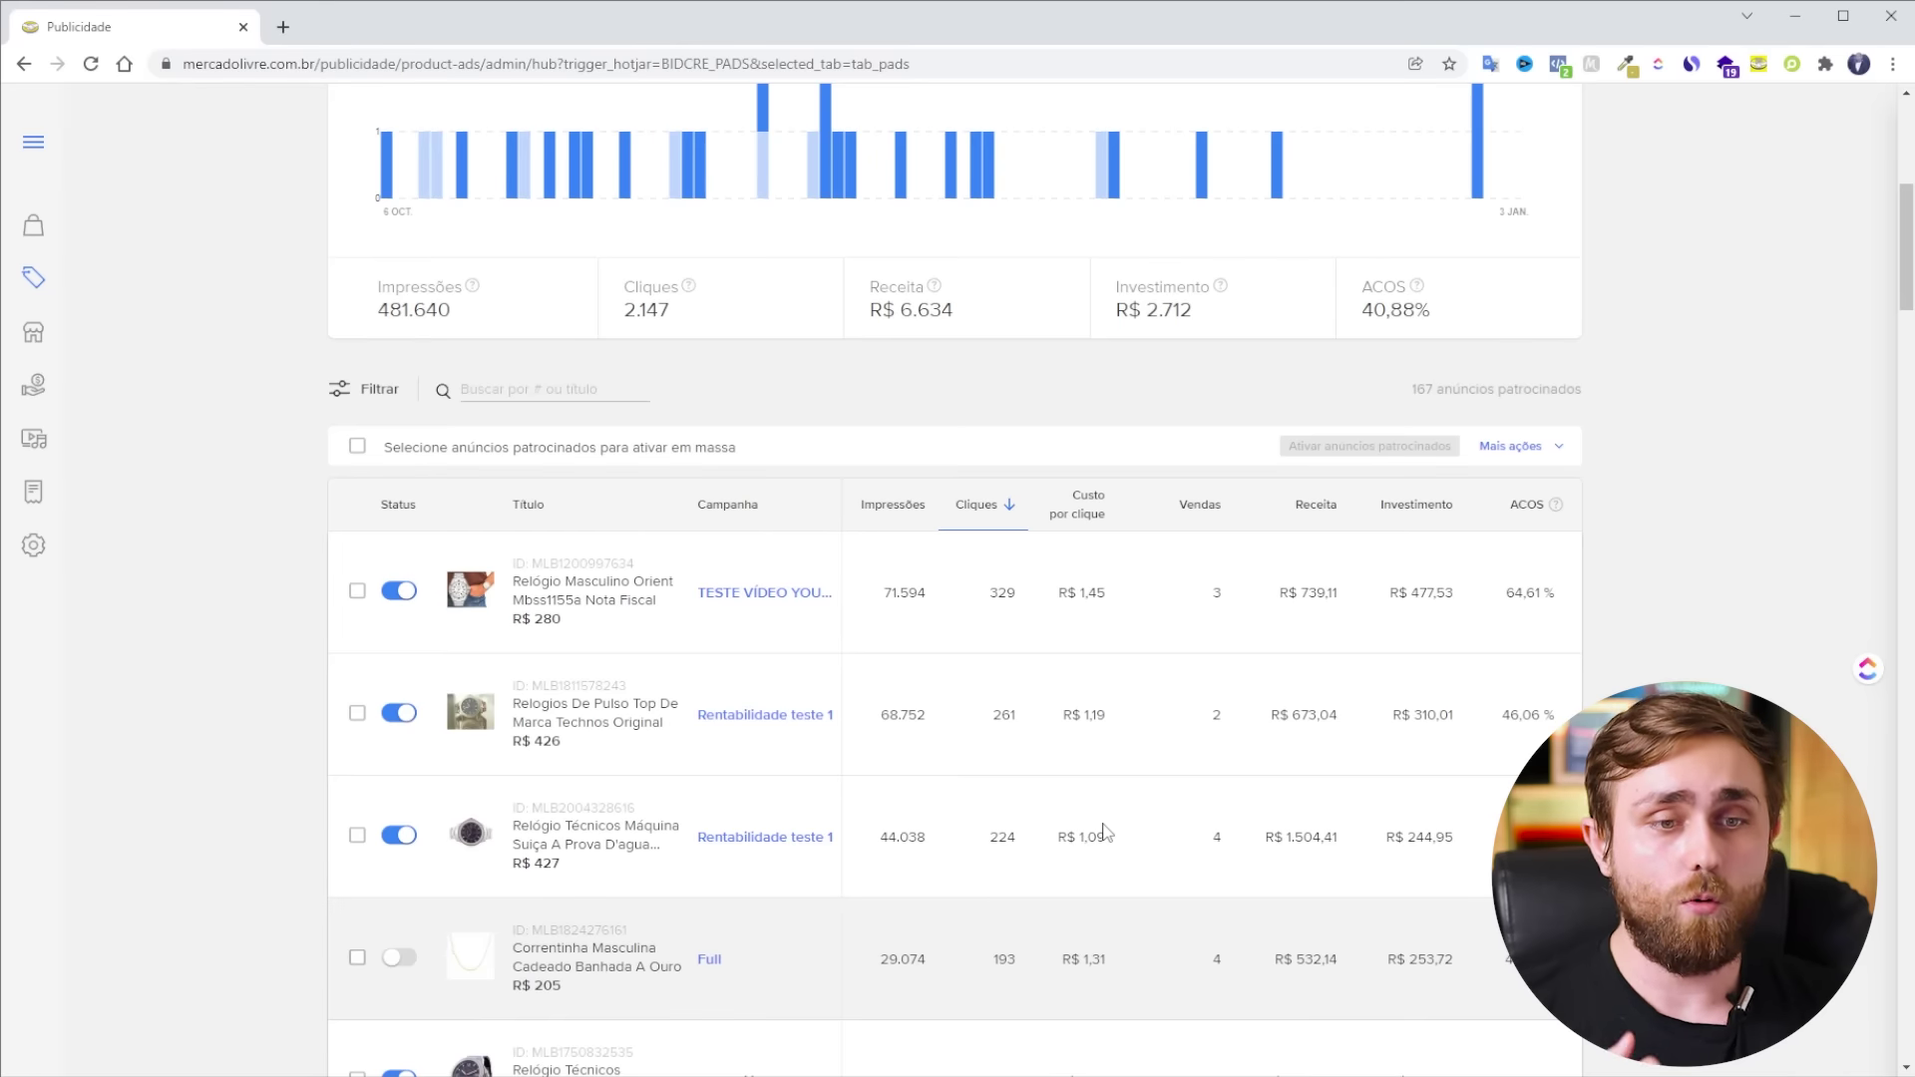
scroll(845, 791, "up", 6)
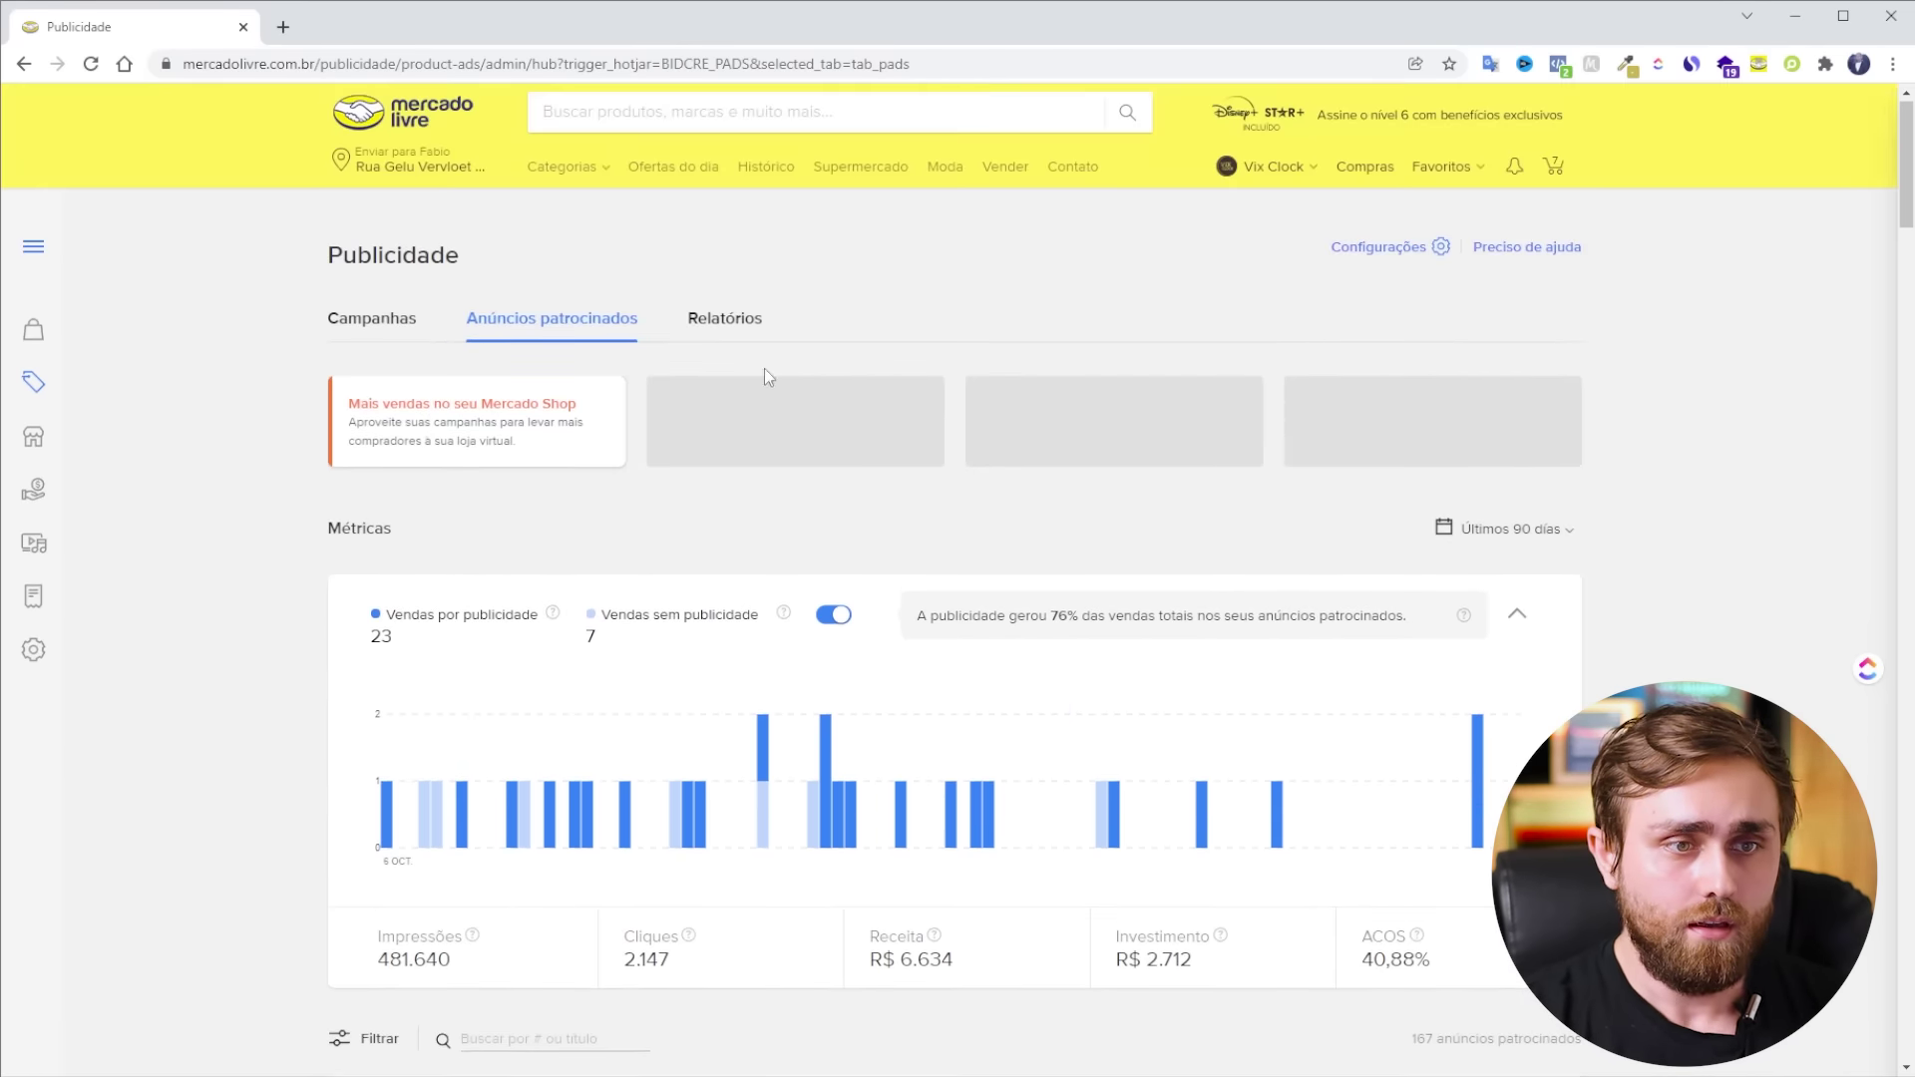
left_click(731, 318)
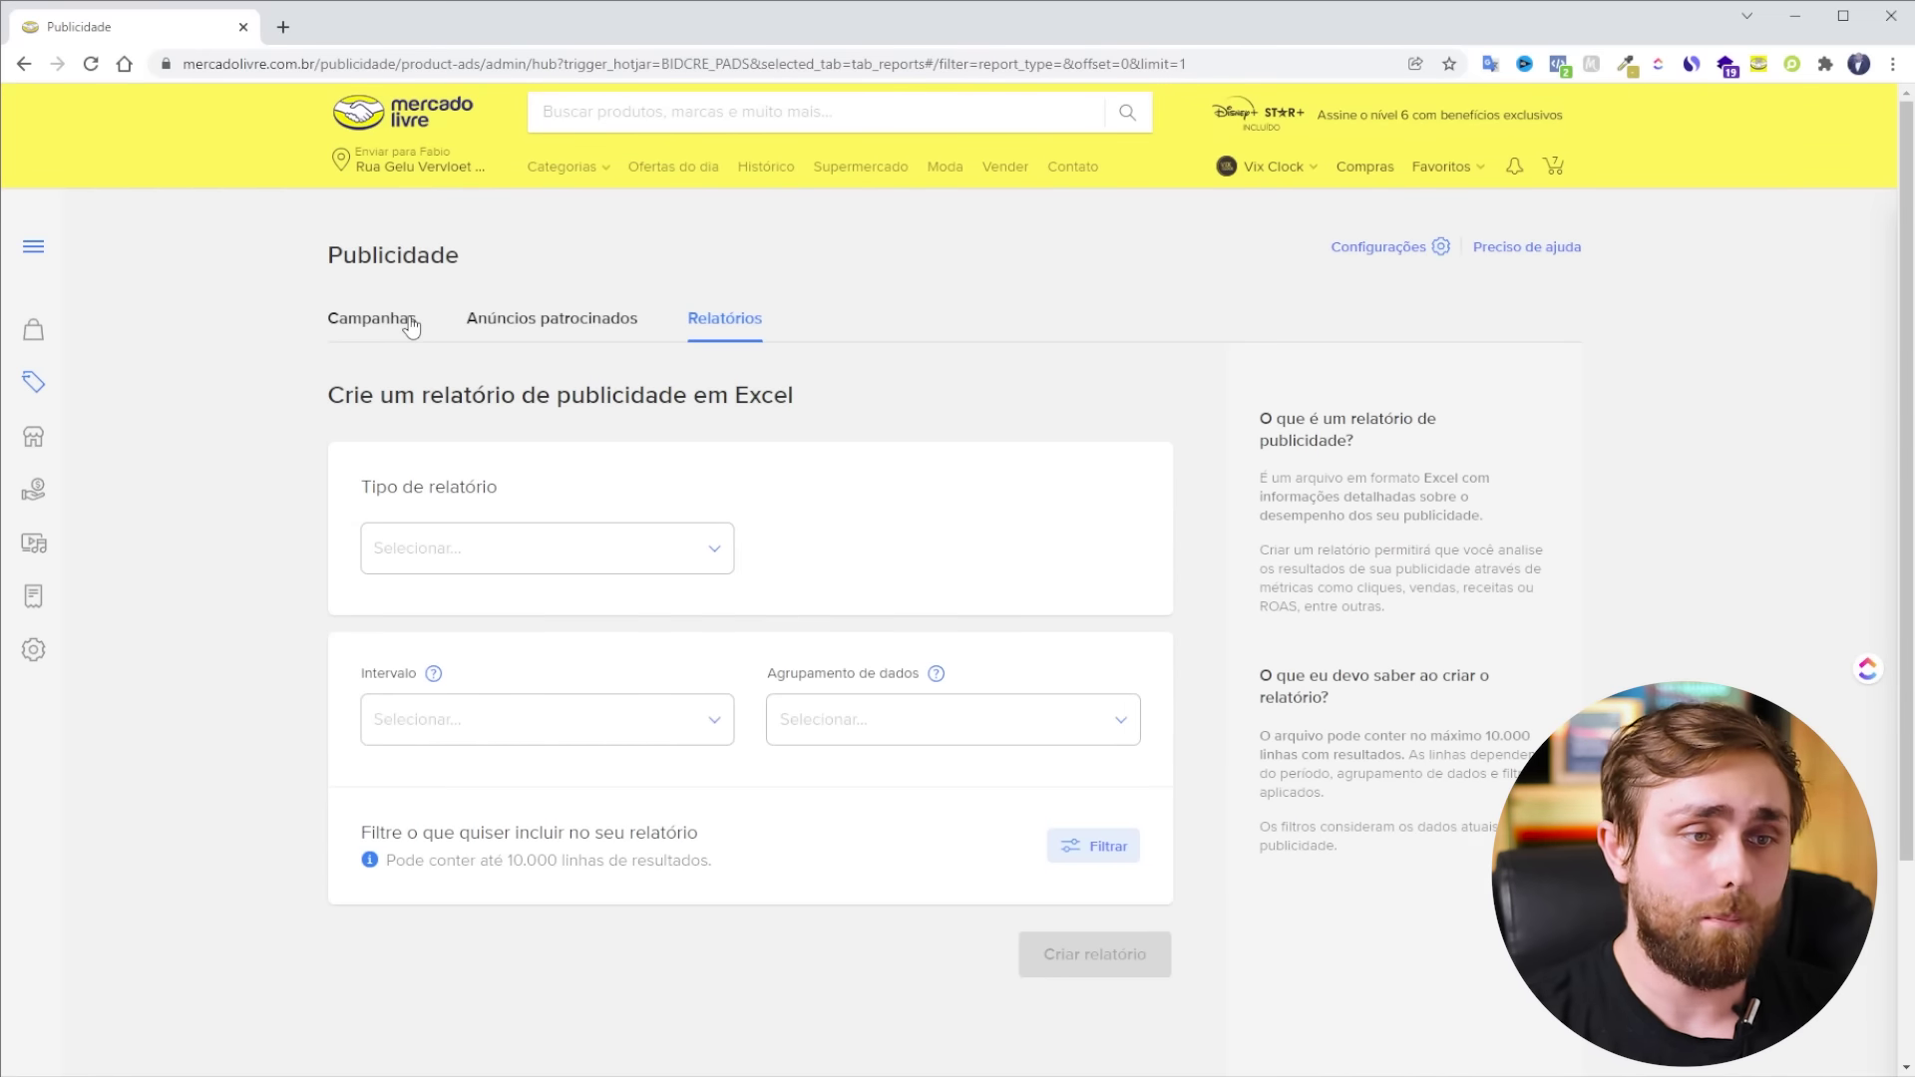
- Return to the campaigns view (Campanhas) and start creating a new campaign to view its Rentabilidade, Crescimento and Visibilidade strategy options
left_click(409, 329)
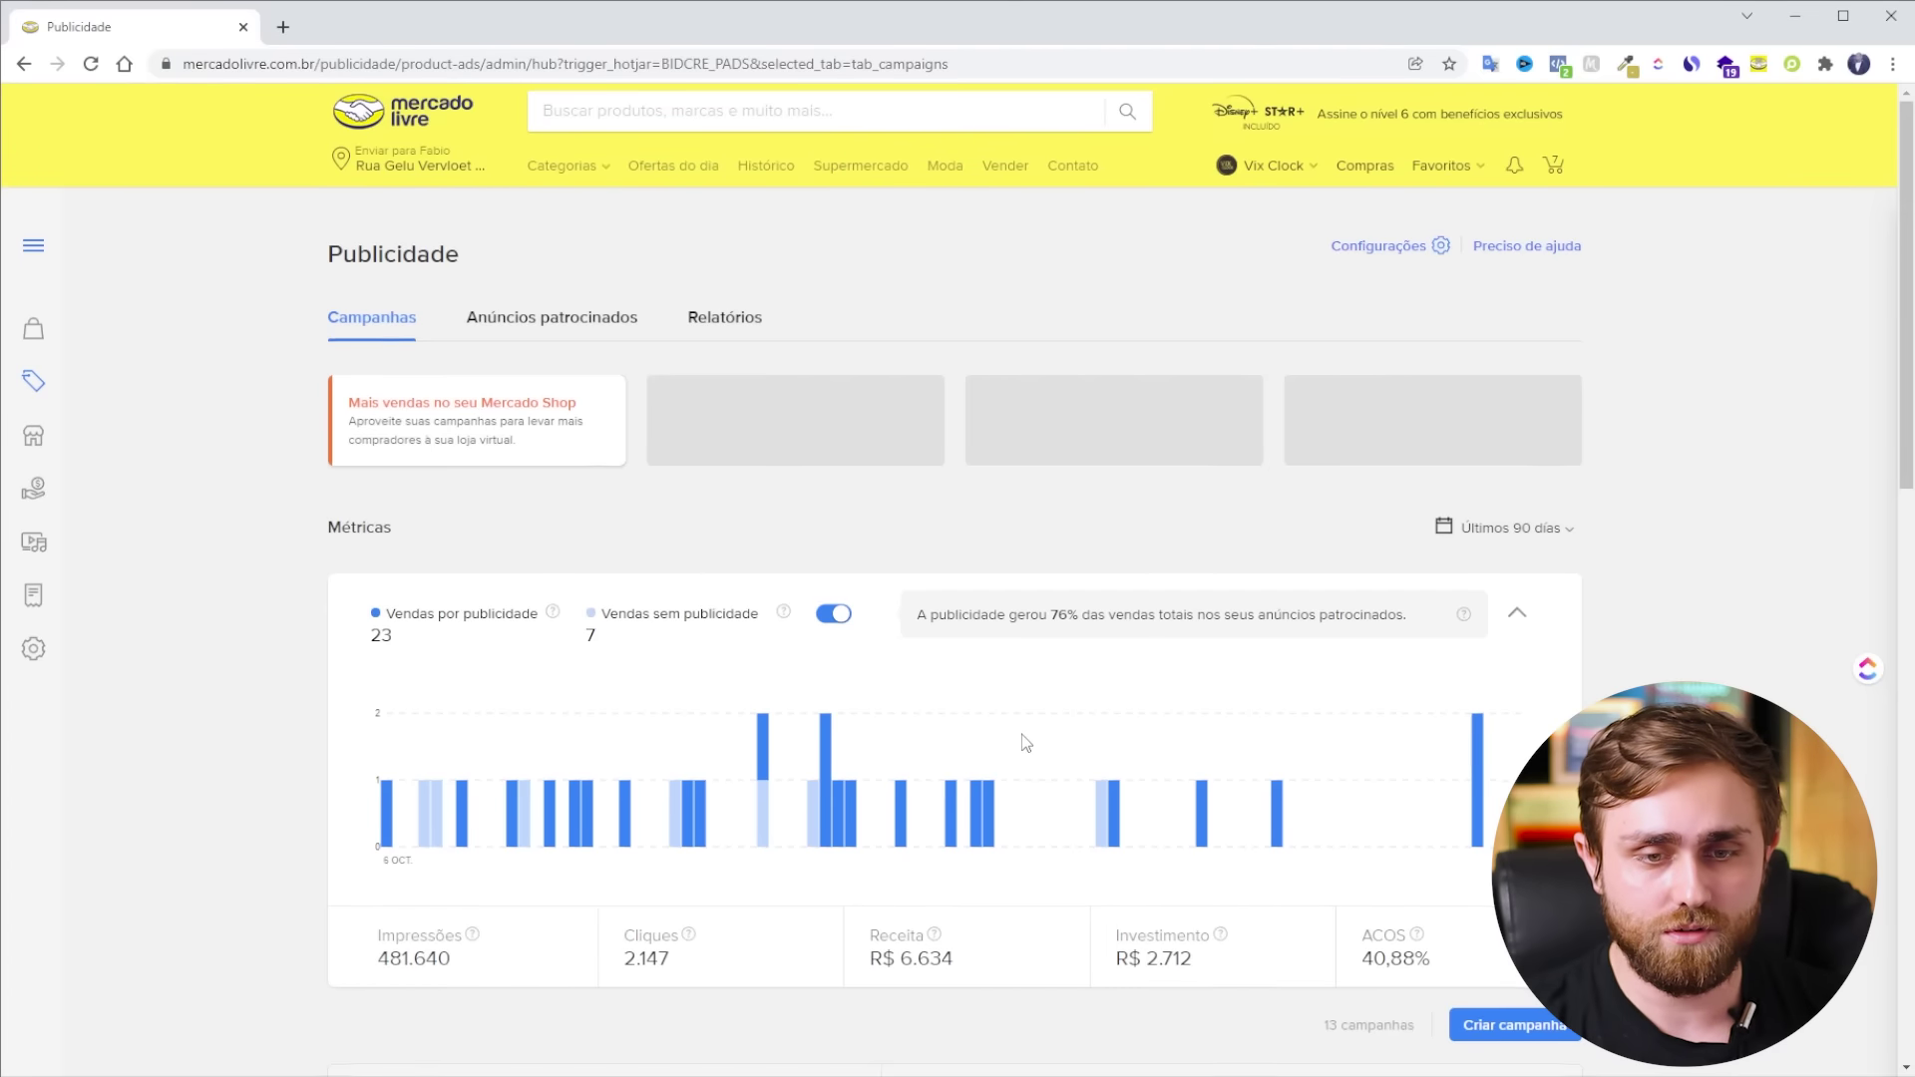
scroll(1027, 743, "down", 7)
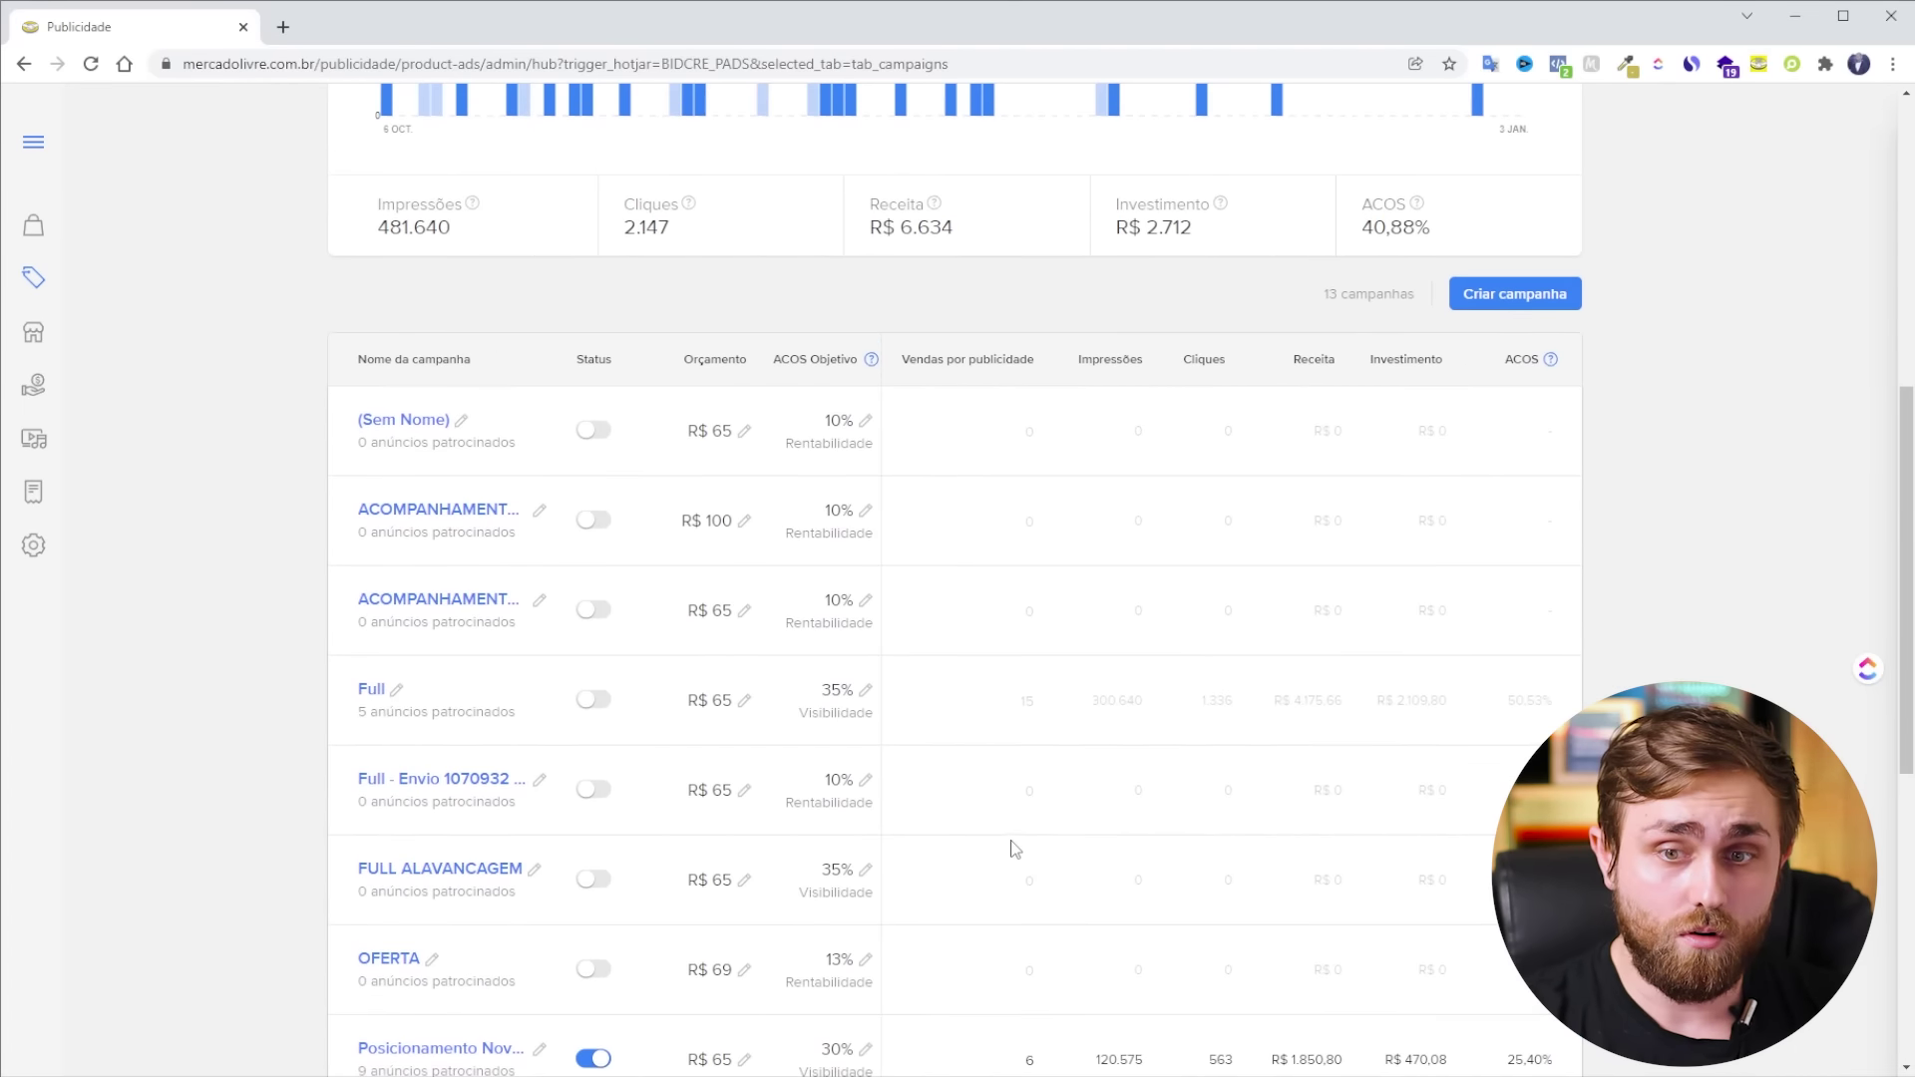
scroll(1014, 883, "up", 1)
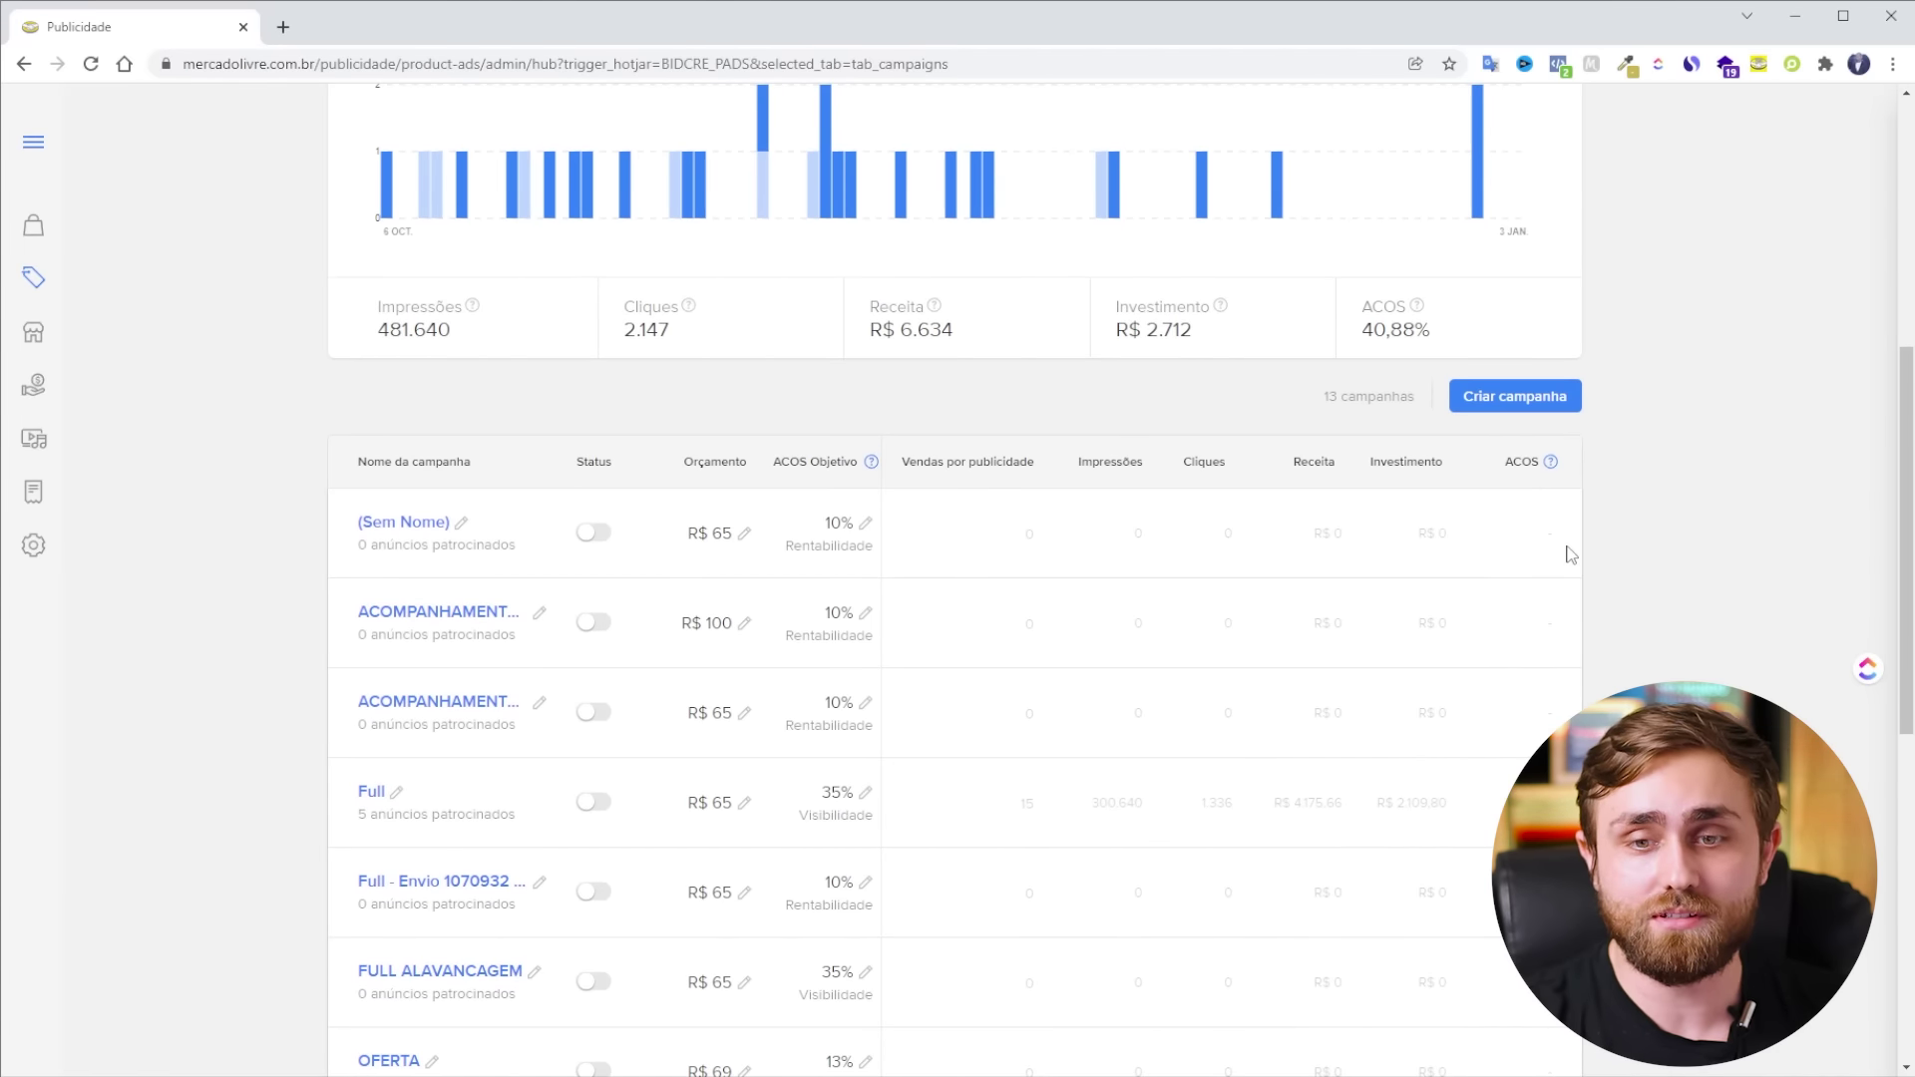
left_click(1562, 416)
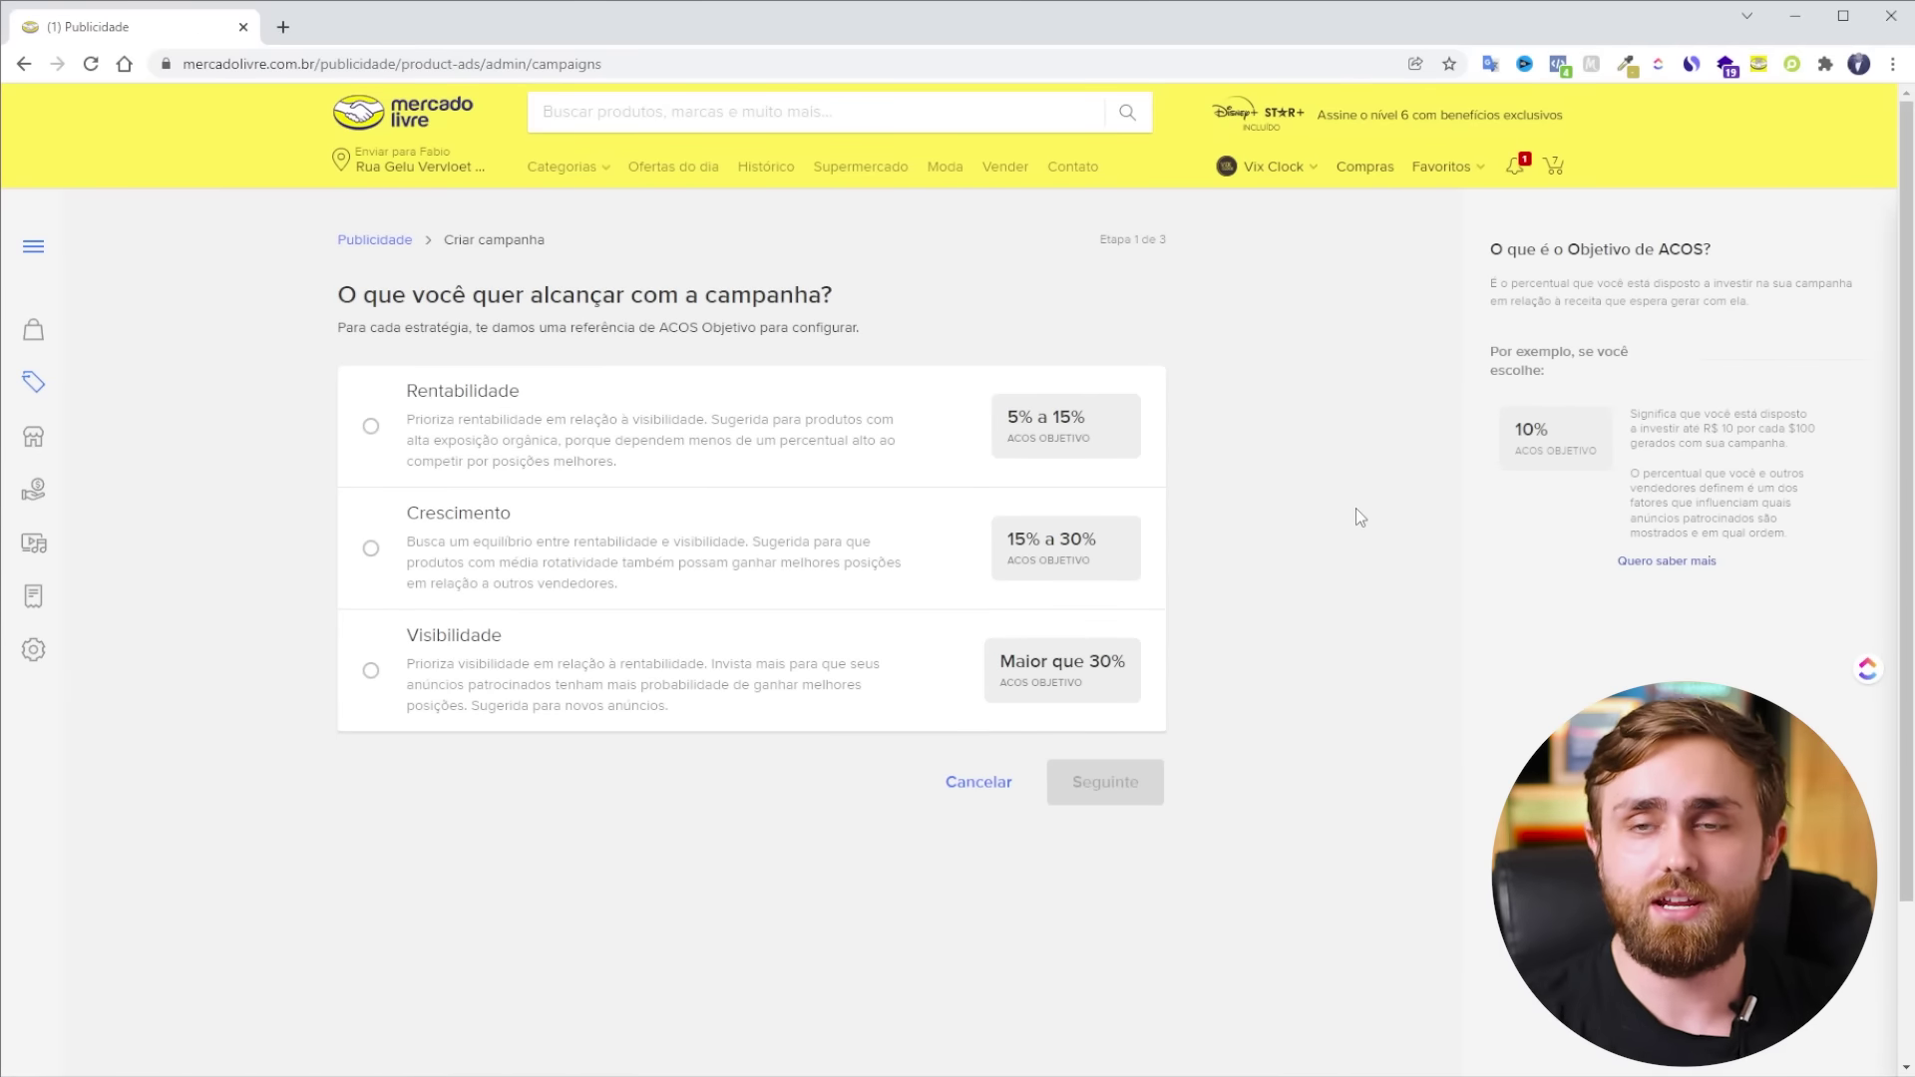
scroll(1359, 517, "down", 1)
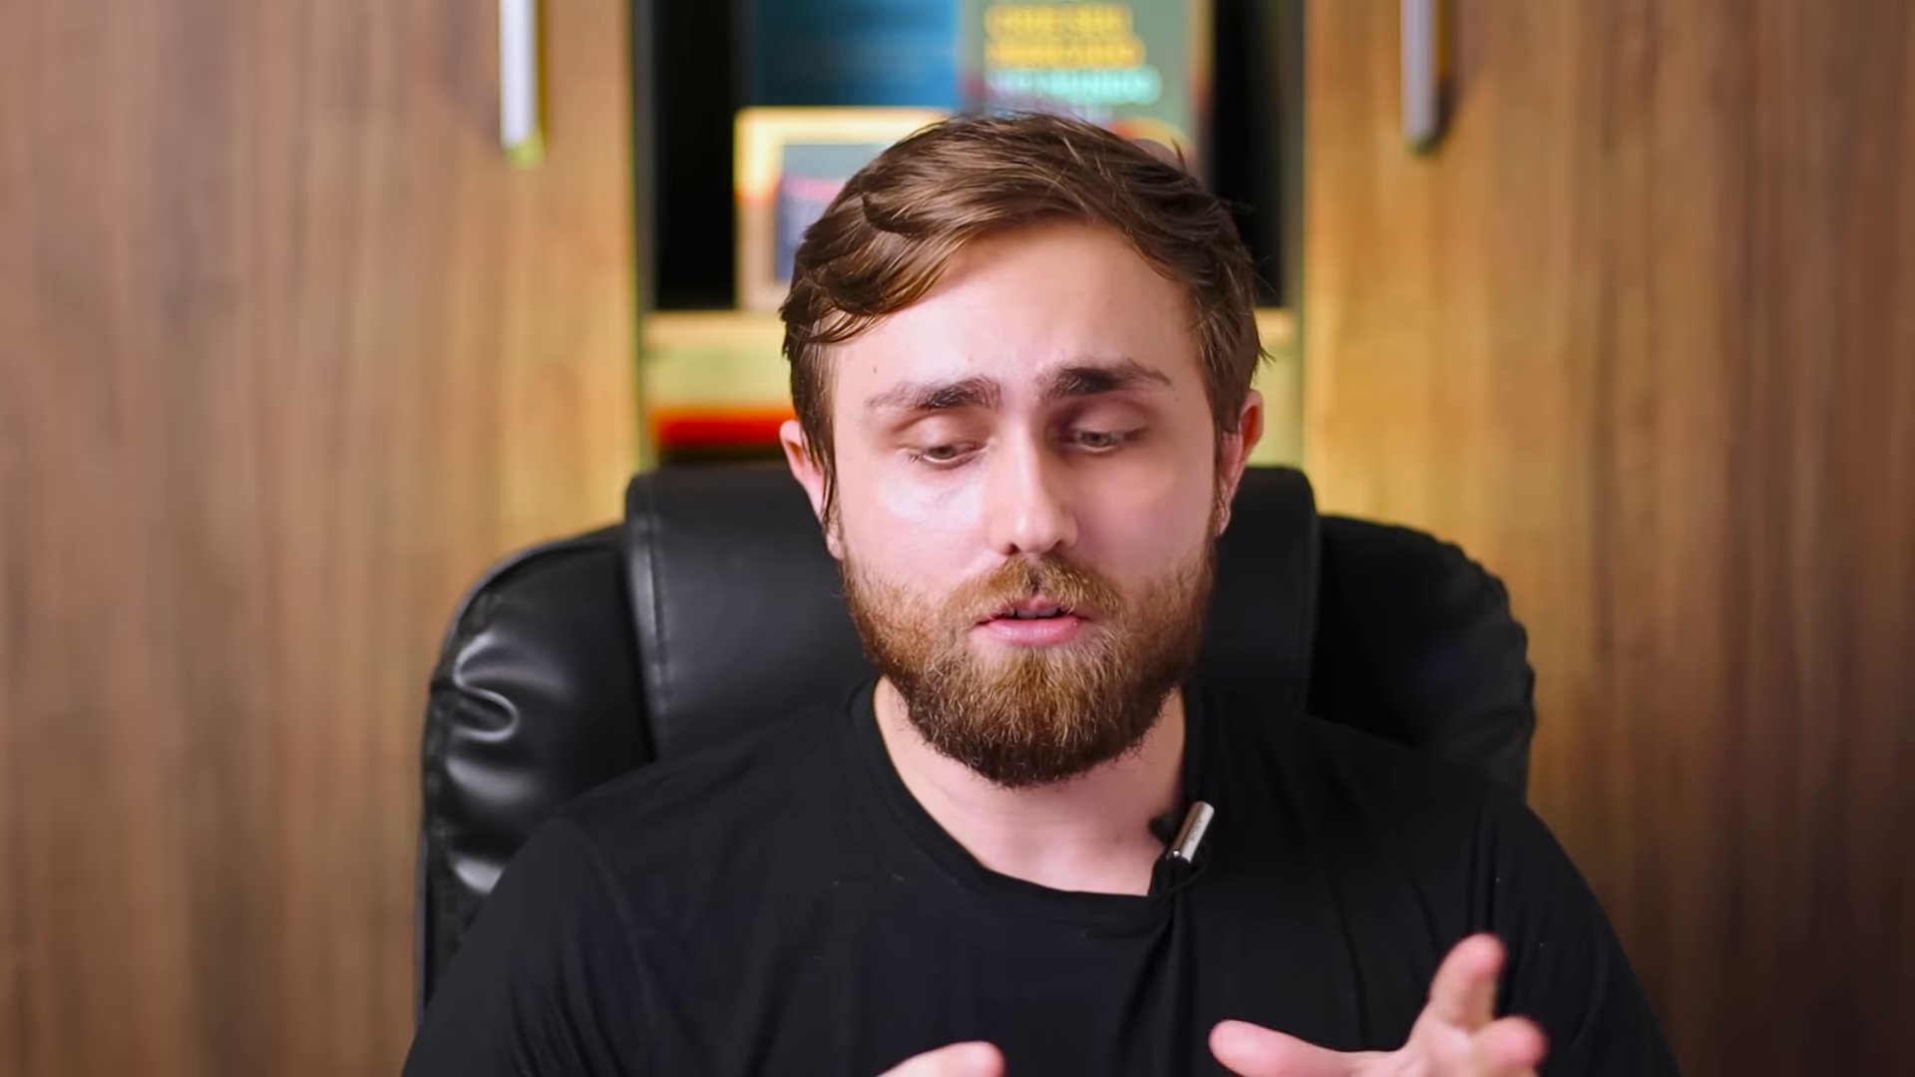